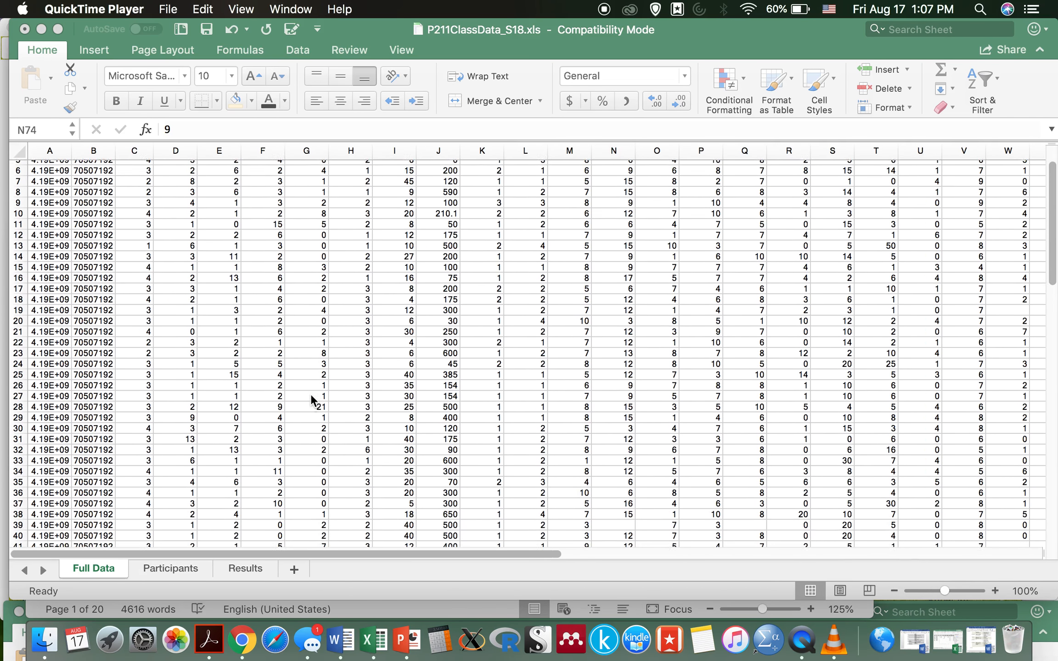
- Look through the rows of survey responses on the Full Data sheet of P211ClassData_S18.xls
scroll(311, 391, "down", 5)
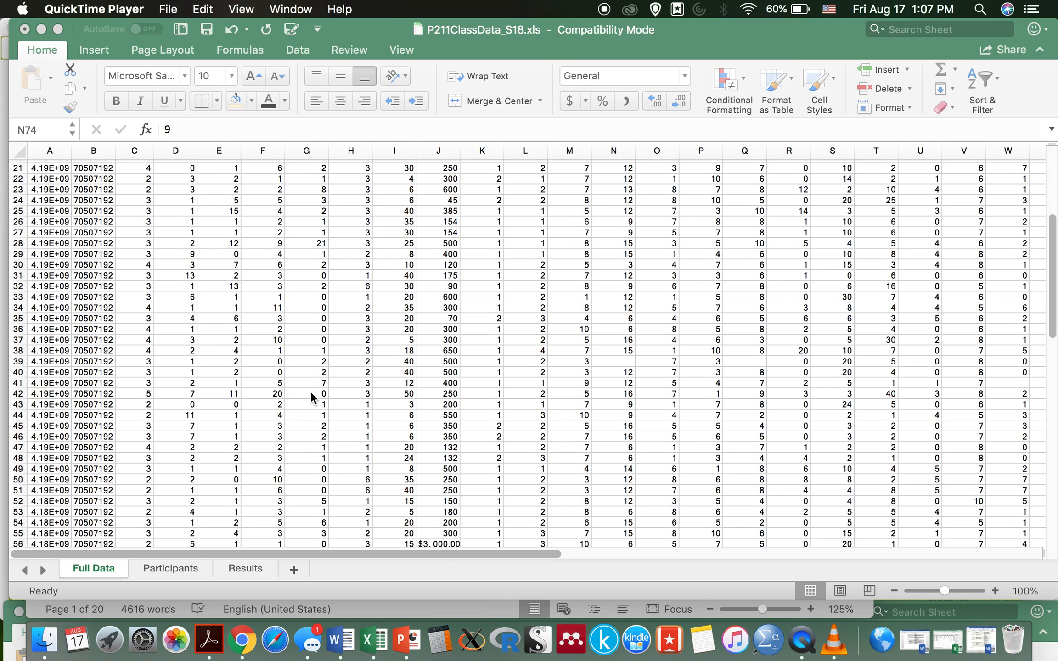
scroll(311, 391, "down", 5)
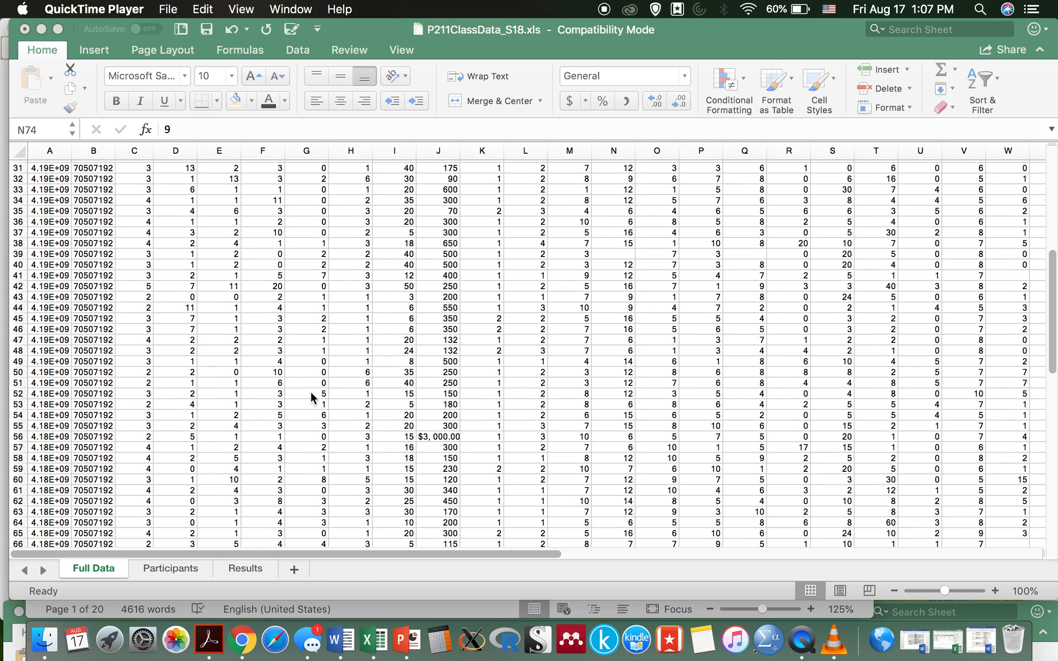
scroll(311, 391, "down", 5)
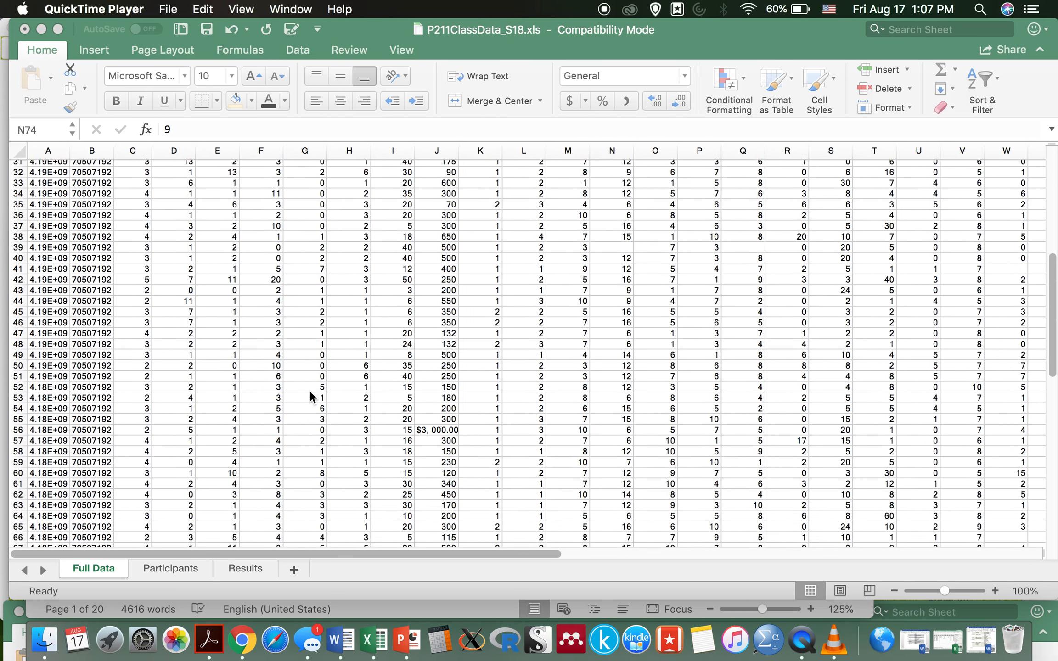
scroll(310, 395, "down", 11)
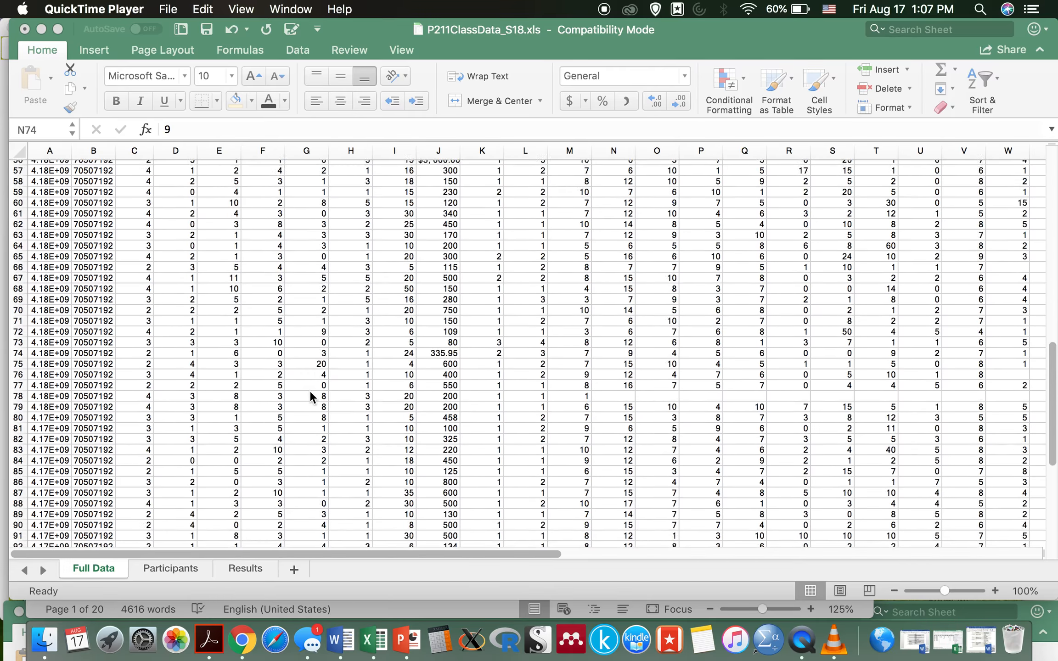
scroll(311, 393, "up", 3)
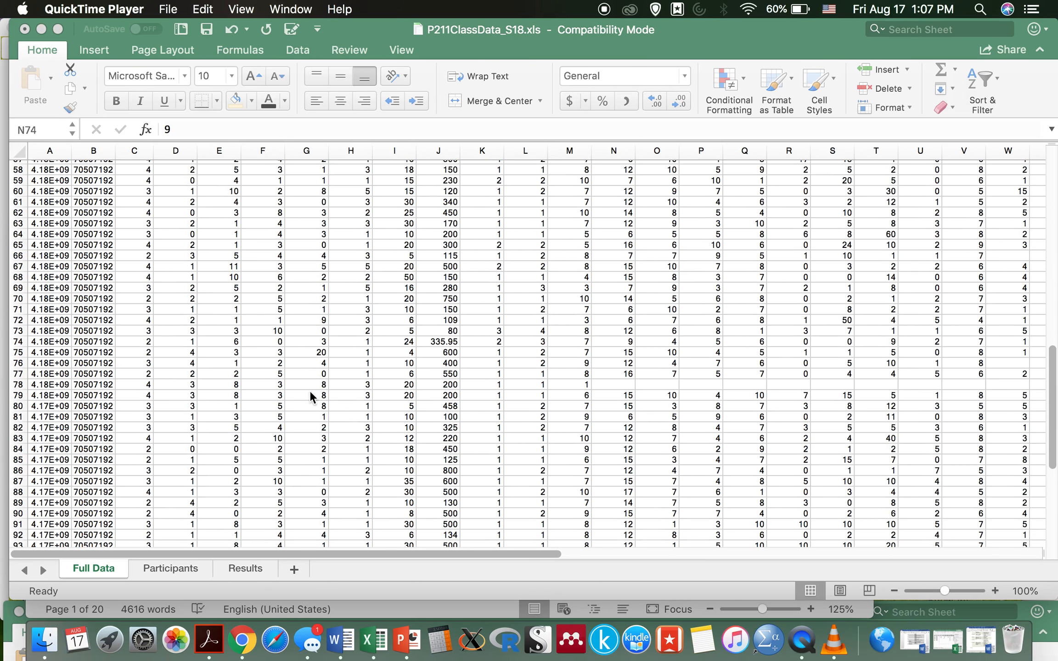
scroll(310, 394, "up", 20)
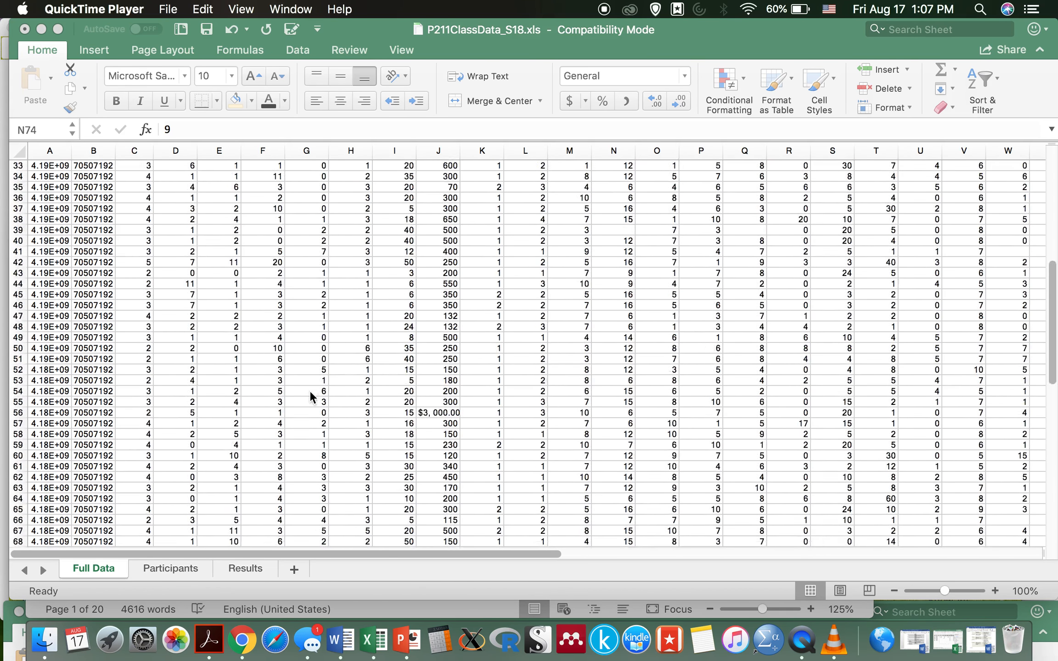
scroll(310, 393, "up", 3)
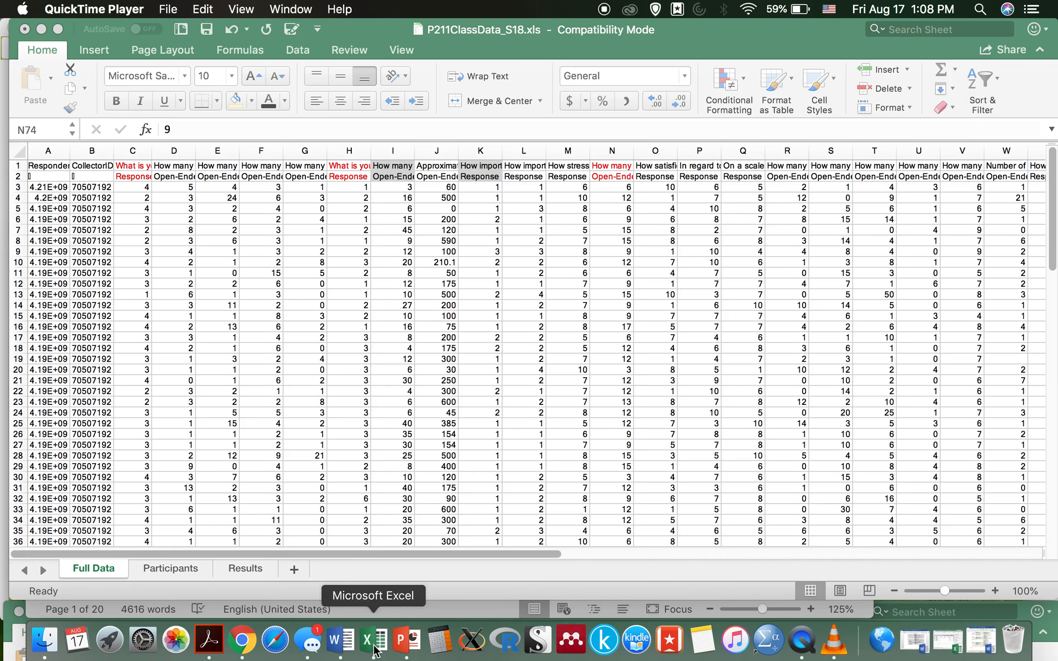
- Switch to Word and skim the Sim_Interest Paper - AERA document, focusing on its discussion and study limitations on pages 9 to 11
left_click(339, 638)
scroll(436, 385, "down", 20)
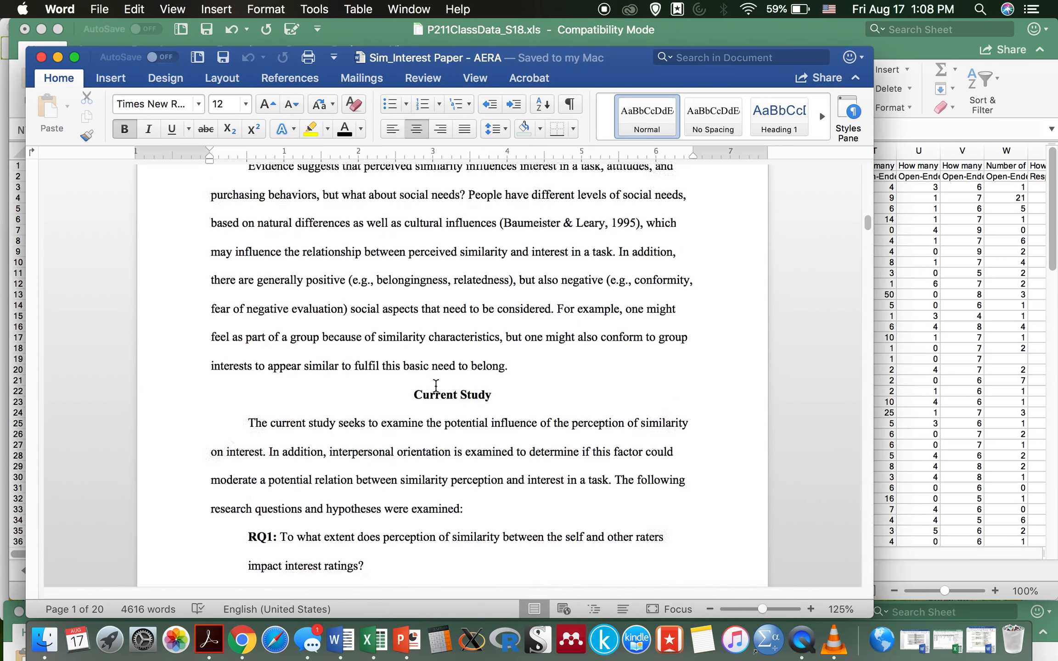
scroll(435, 385, "down", 15)
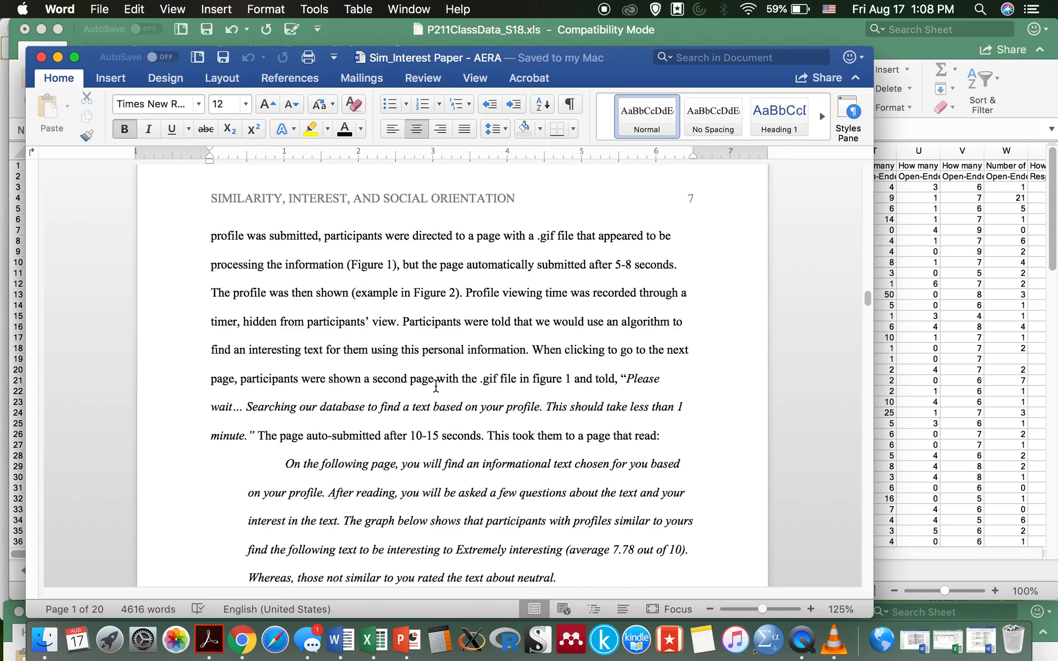
scroll(436, 385, "down", 15)
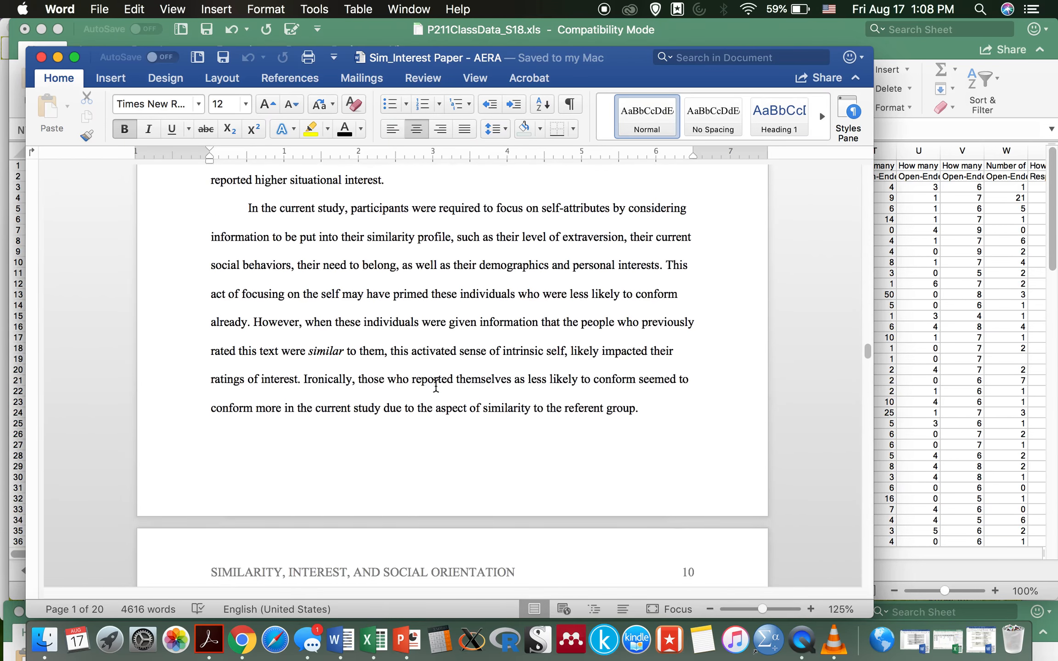
scroll(436, 385, "down", 3)
scroll(435, 385, "up", 15)
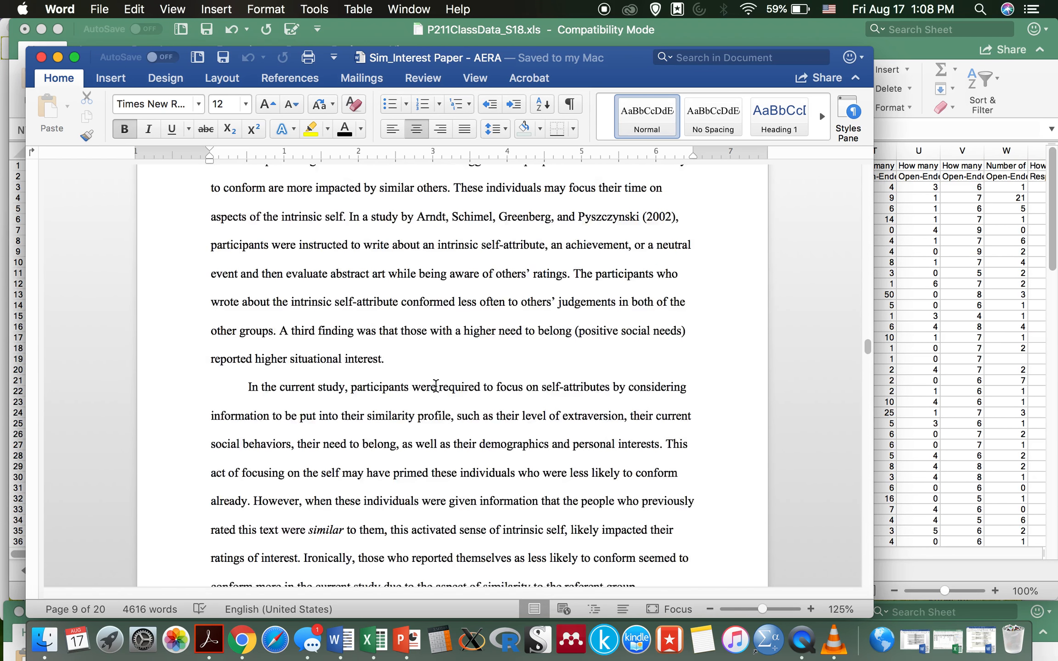
scroll(436, 385, "down", 15)
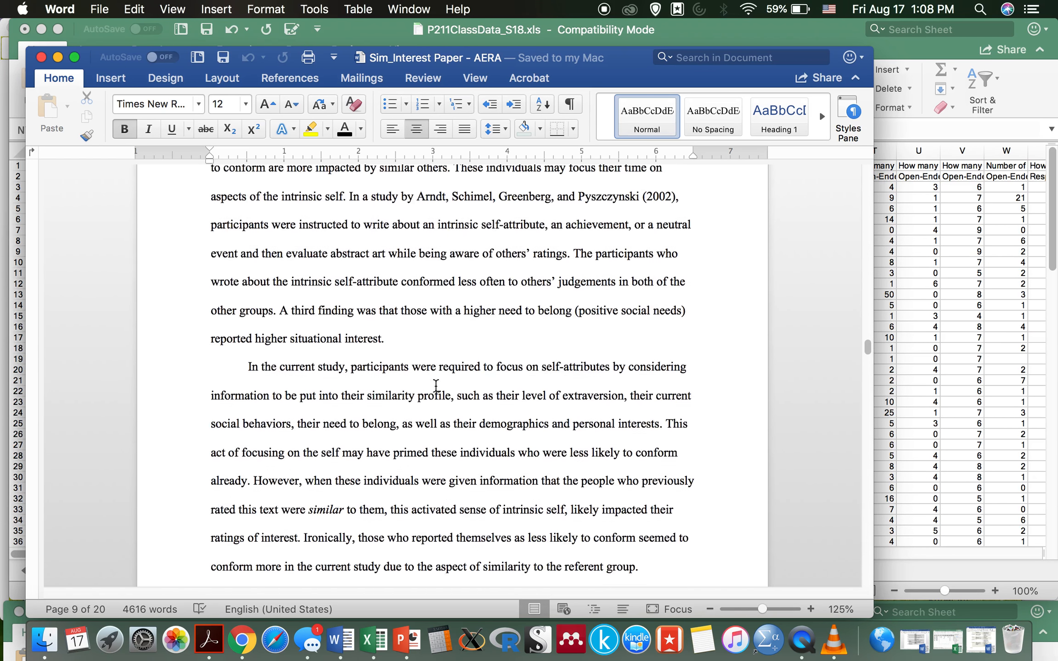
scroll(436, 392, "down", 15)
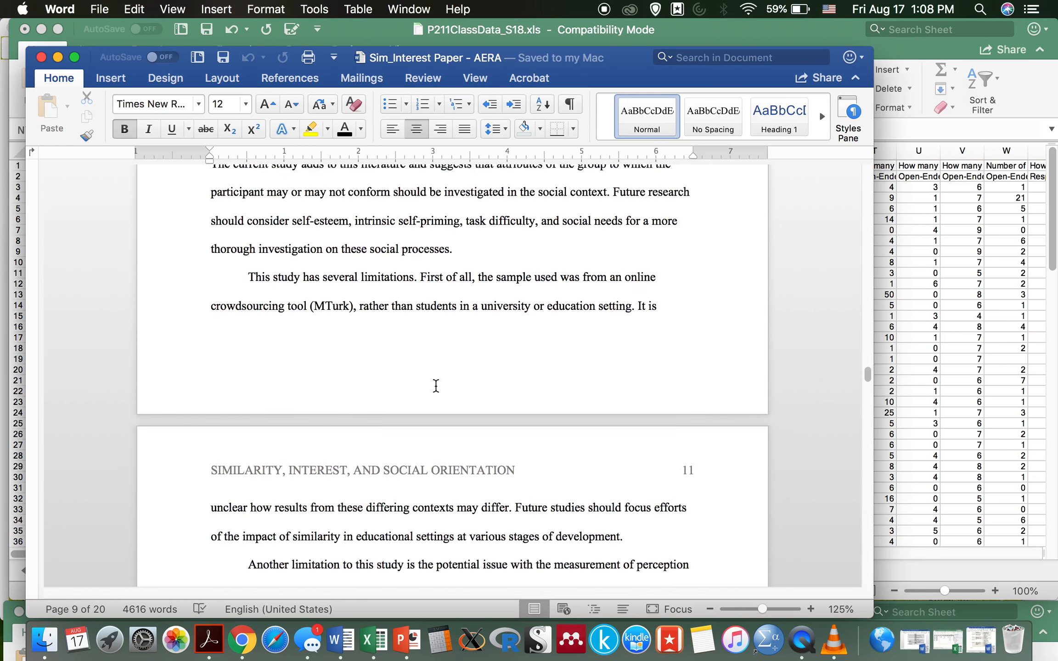
scroll(436, 390, "down", 8)
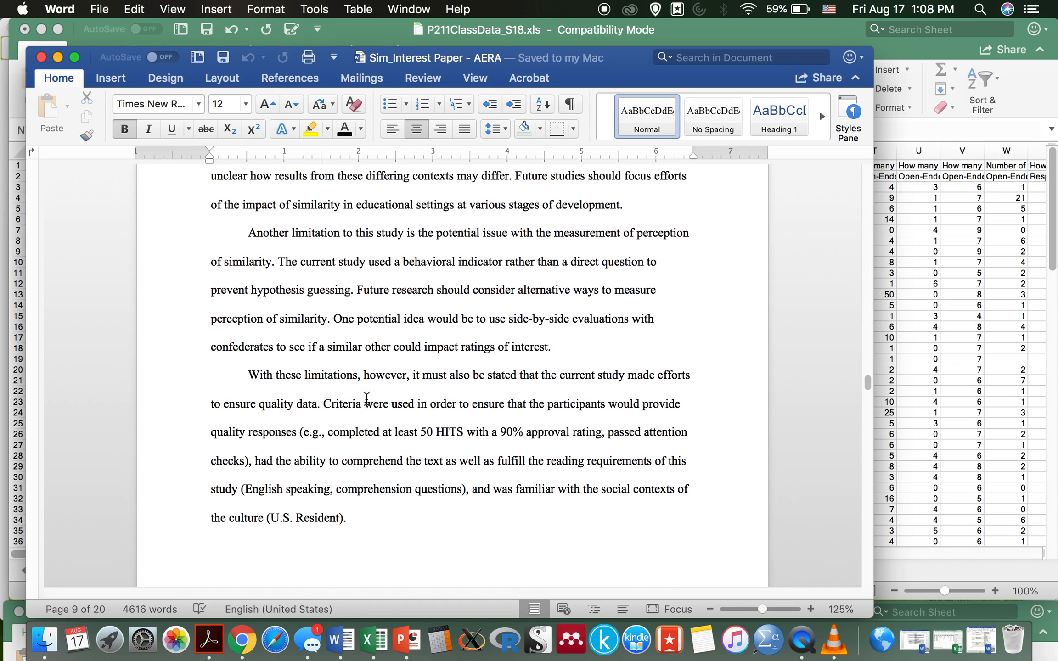
scroll(471, 285, "up", 7)
scroll(471, 284, "up", 2)
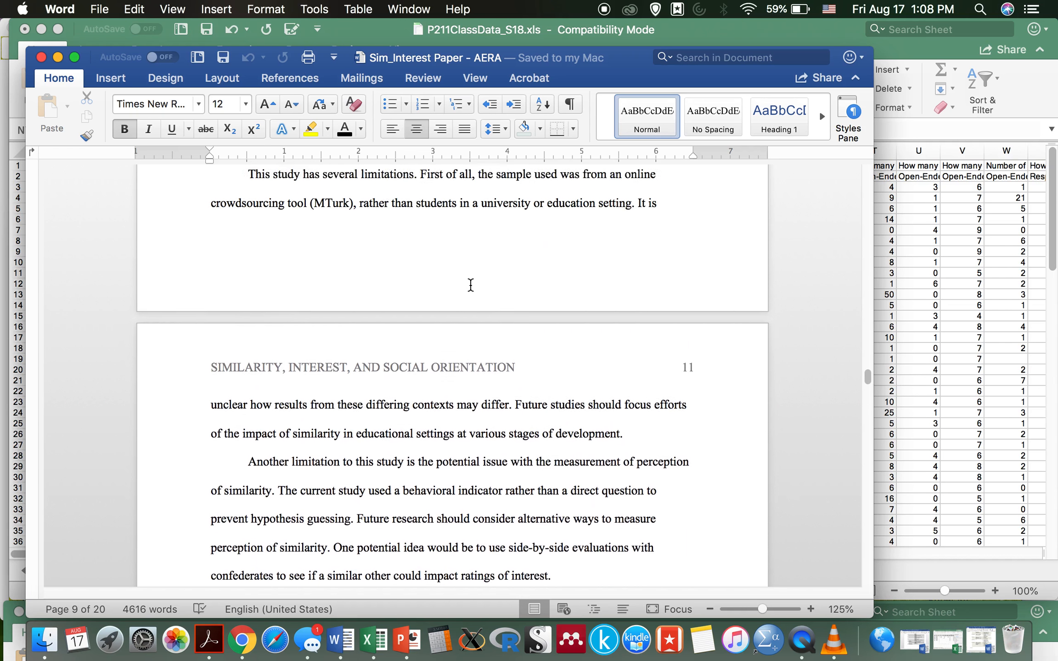
scroll(471, 285, "down", 4)
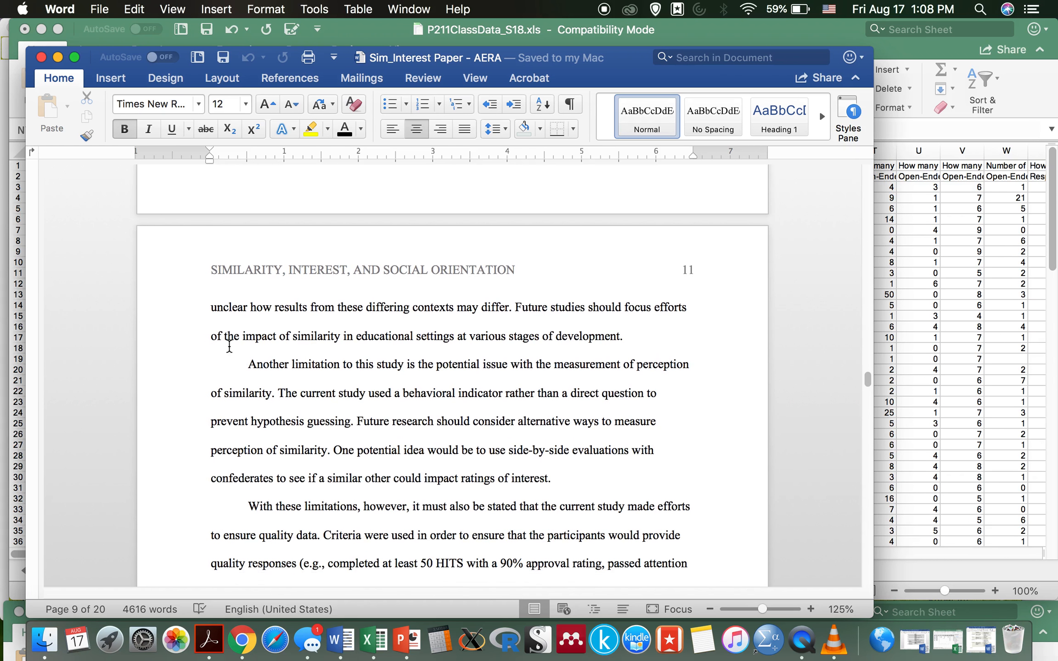
left_click(408, 355)
scroll(468, 294, "up", 12)
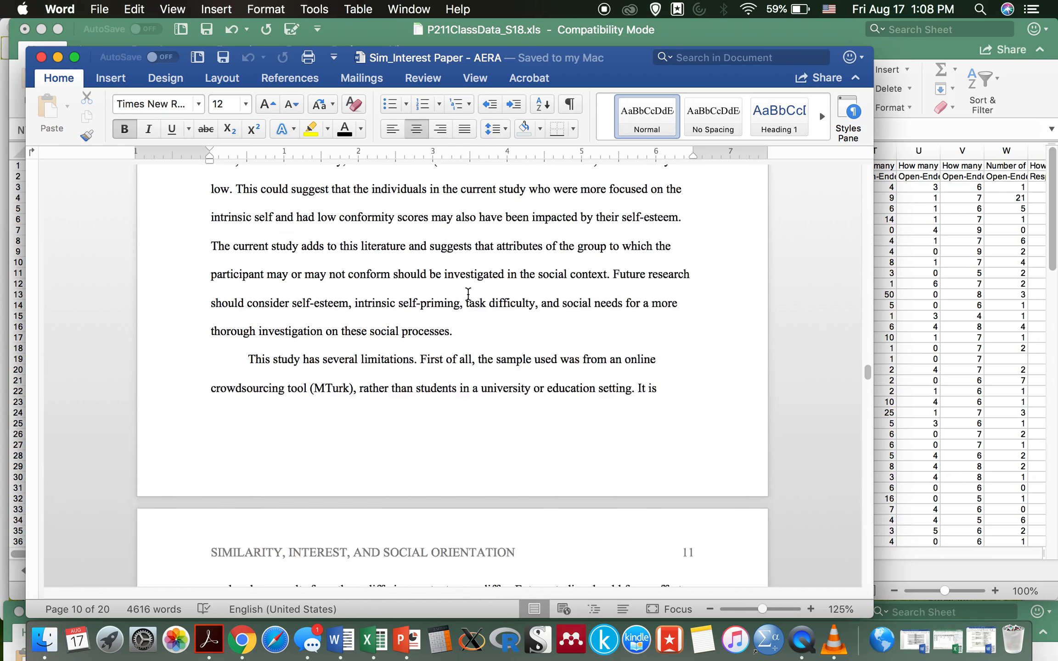
- Return to the Excel workbook, open the Participants sheet and inspect the Freshman count formula in B97 beneath the class status responses
left_click(920, 281)
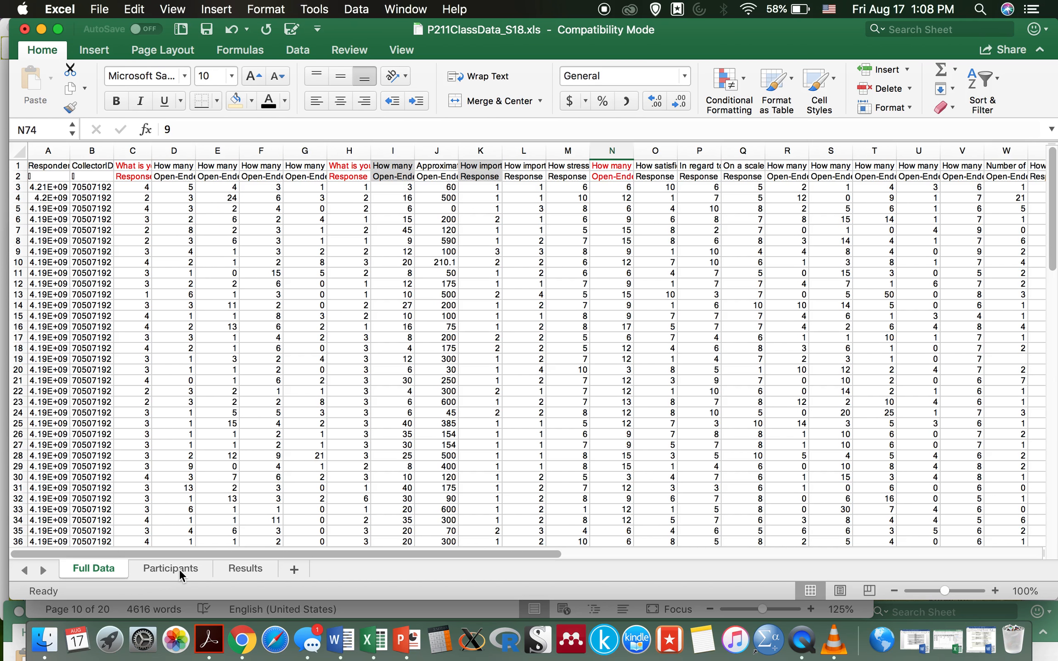
left_click(156, 570)
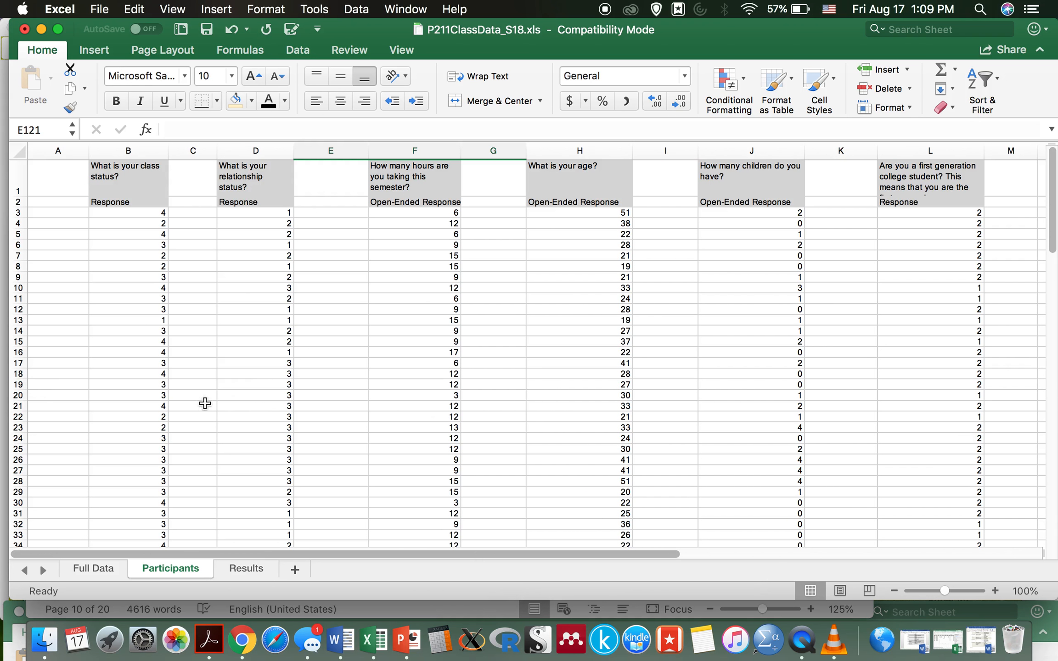
scroll(363, 450, "down", 10)
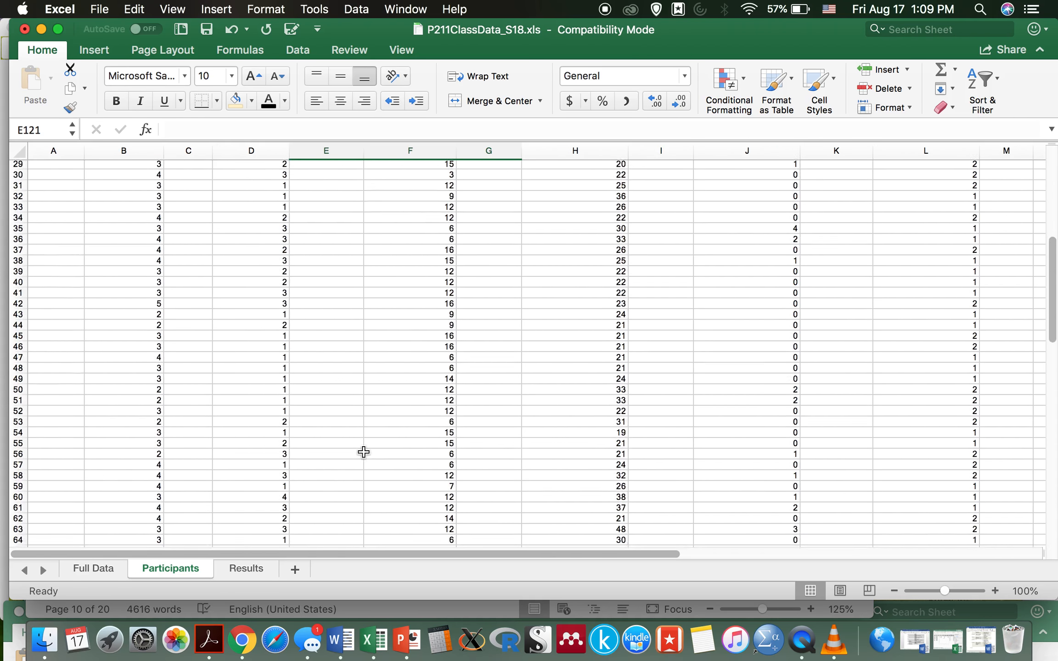
scroll(364, 452, "down", 15)
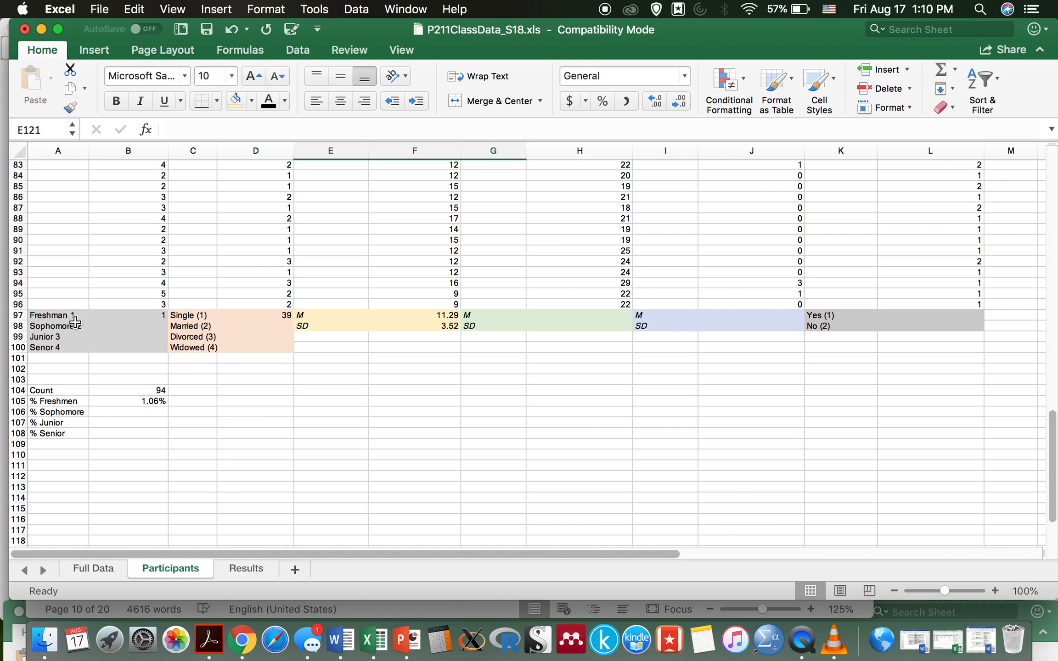
left_click(121, 314)
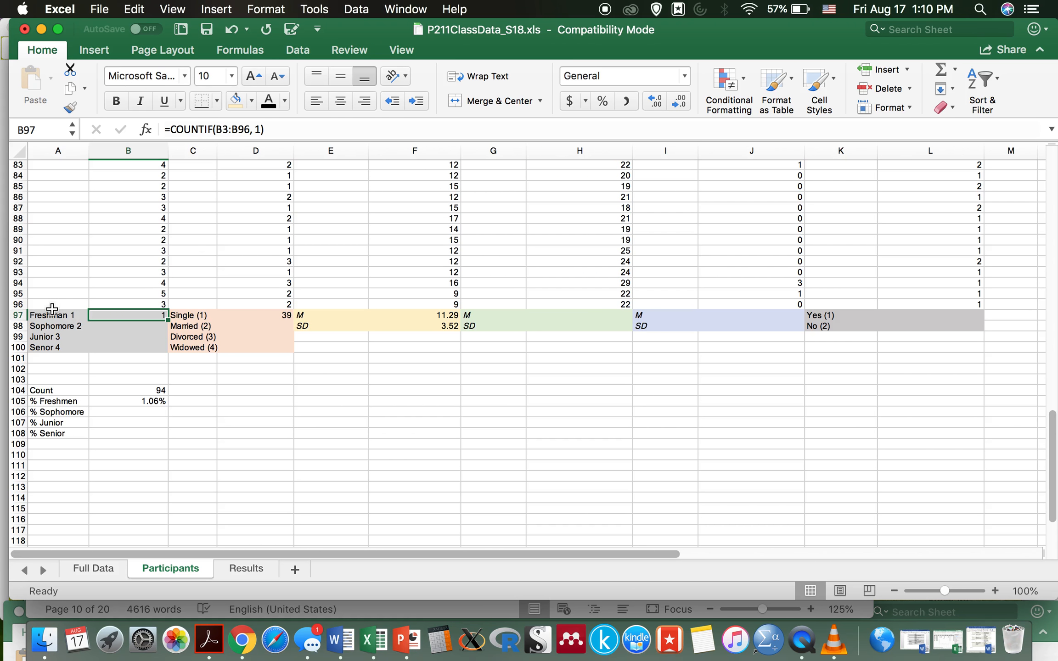
- Add the class status label "Master 5" in cell A101, directly below the senior label
scroll(92, 229, "up", 20)
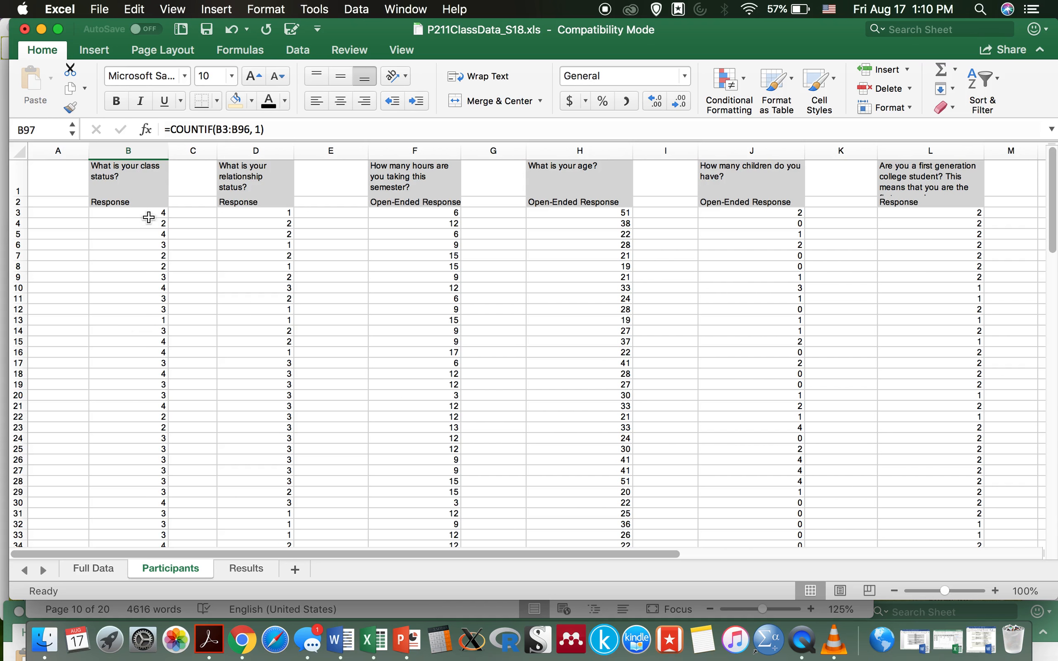
scroll(139, 331, "down", 10)
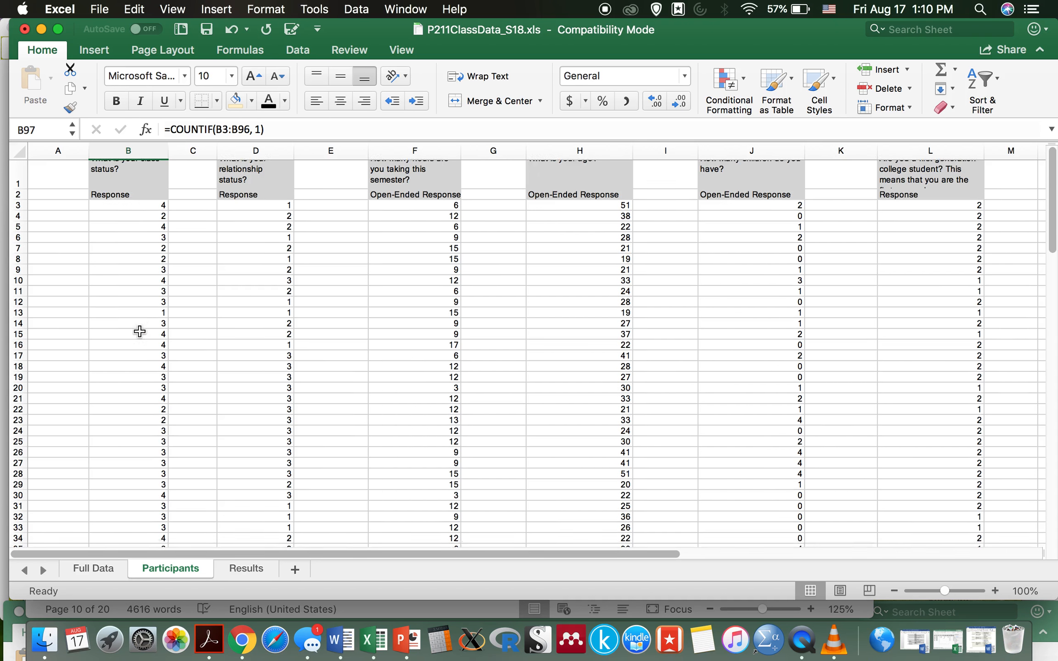
scroll(140, 331, "down", 6)
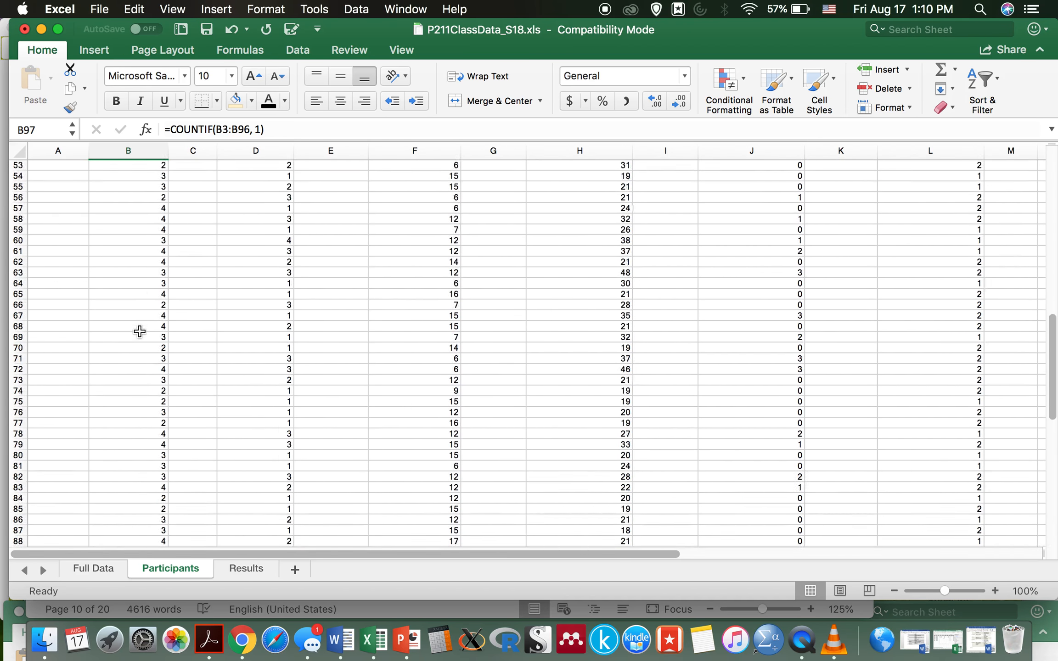
scroll(141, 254, "down", 5)
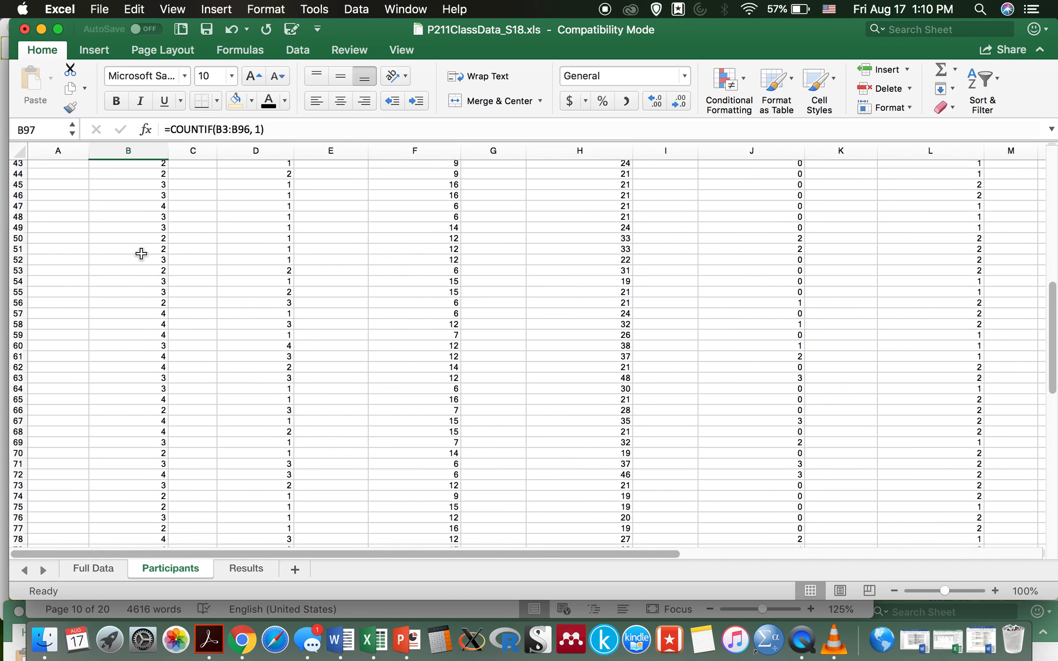
scroll(142, 253, "down", 10)
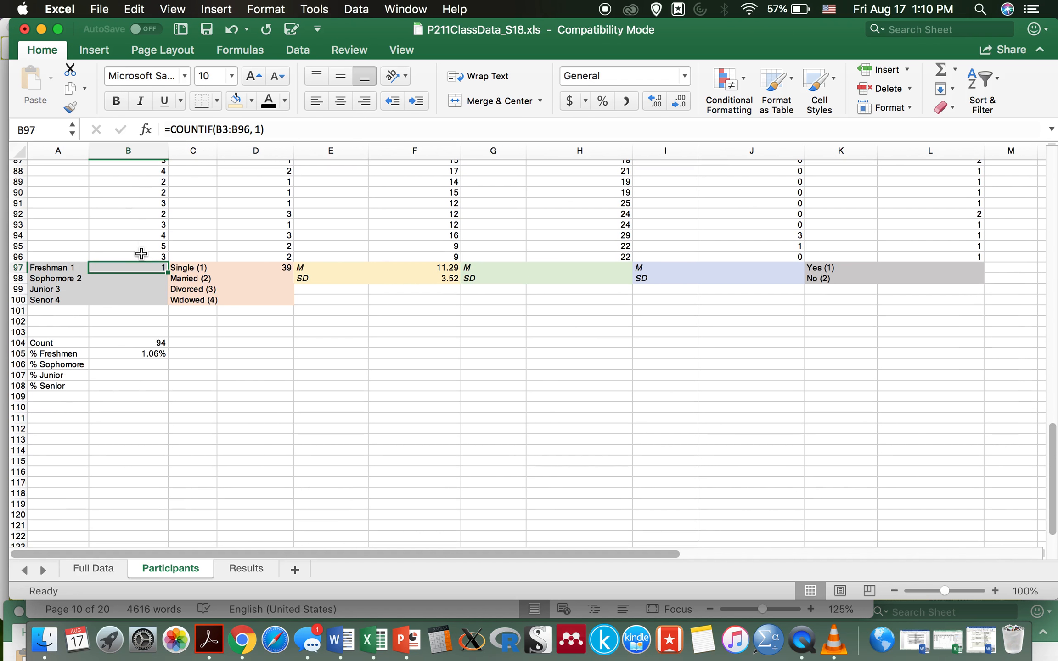
left_click(54, 312)
double_click(55, 312)
type("Master")
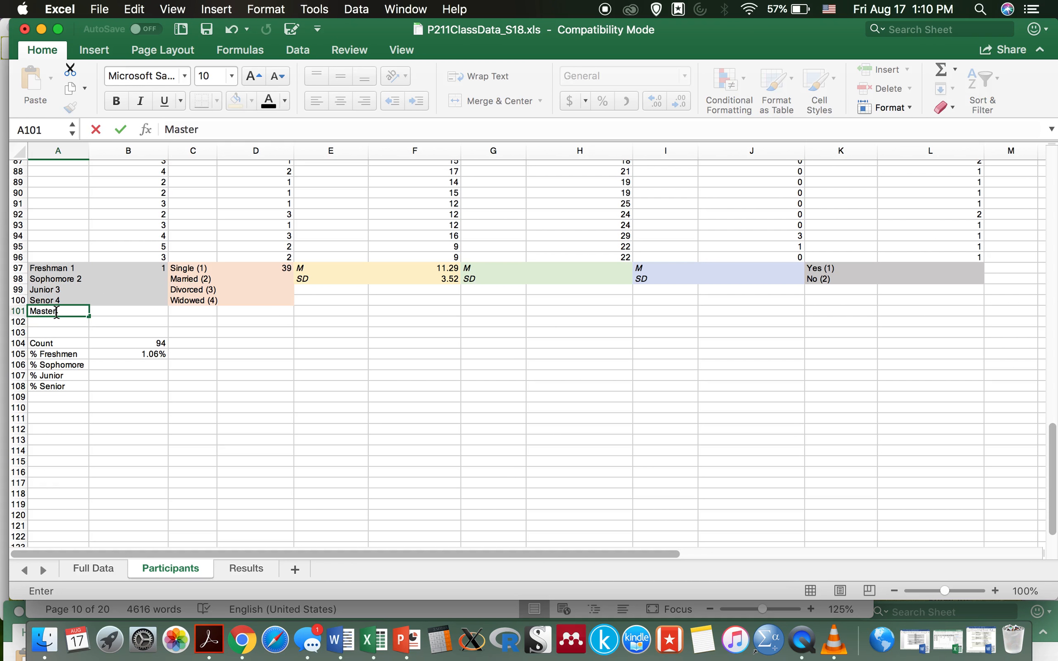
type(" 5")
left_click(105, 323)
- Try filling the empty cell B101 beside the Master label with the lightest gray theme color
left_click(113, 310)
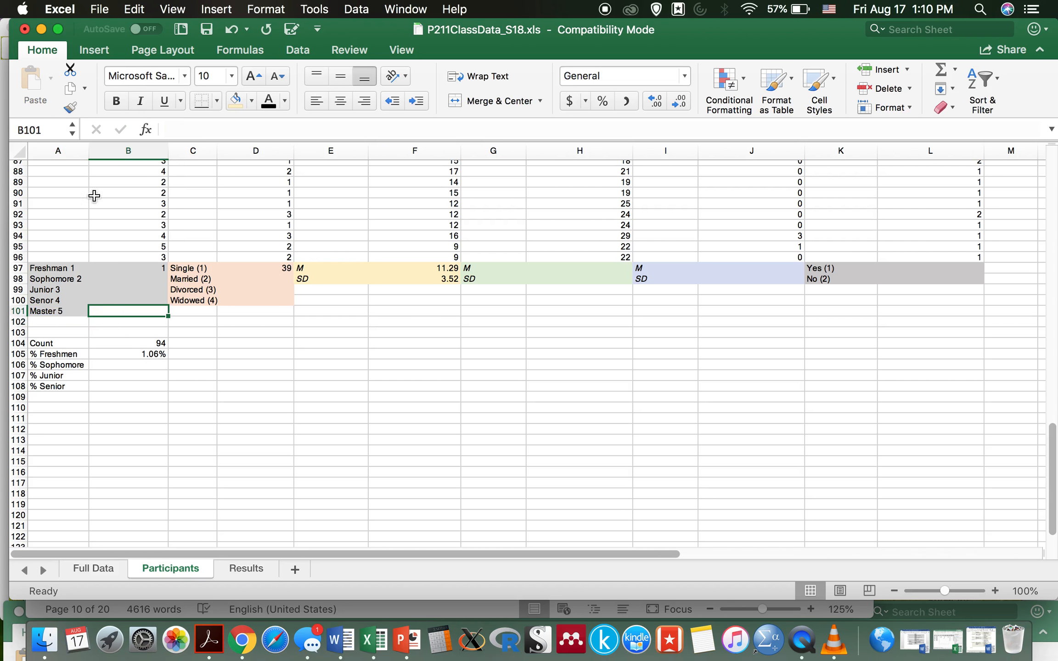
left_click(252, 102)
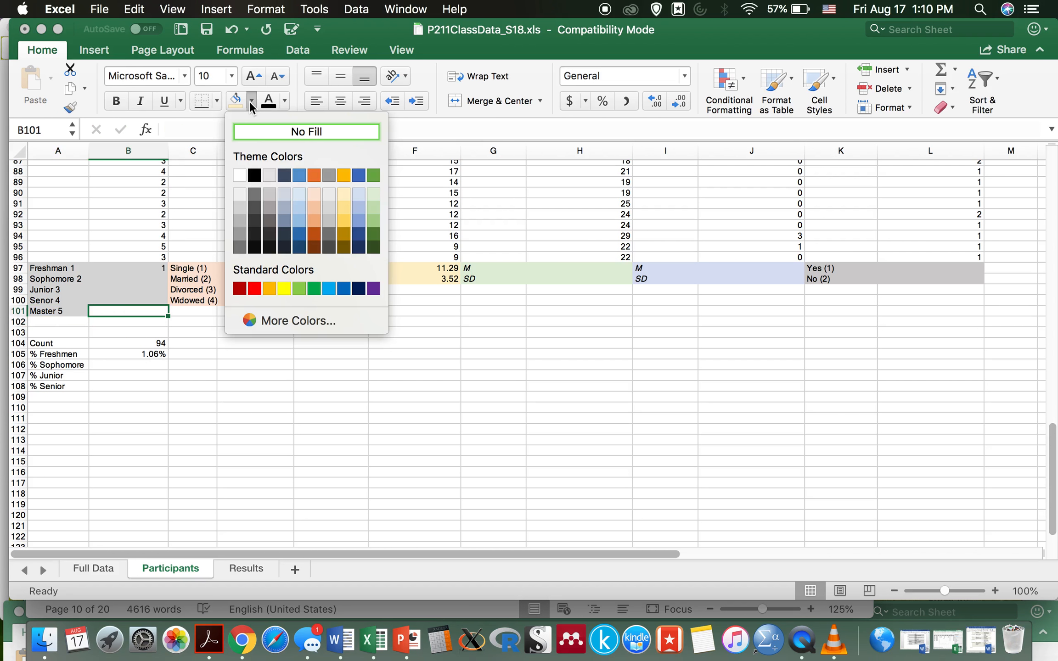
left_click(239, 194)
left_click(137, 334)
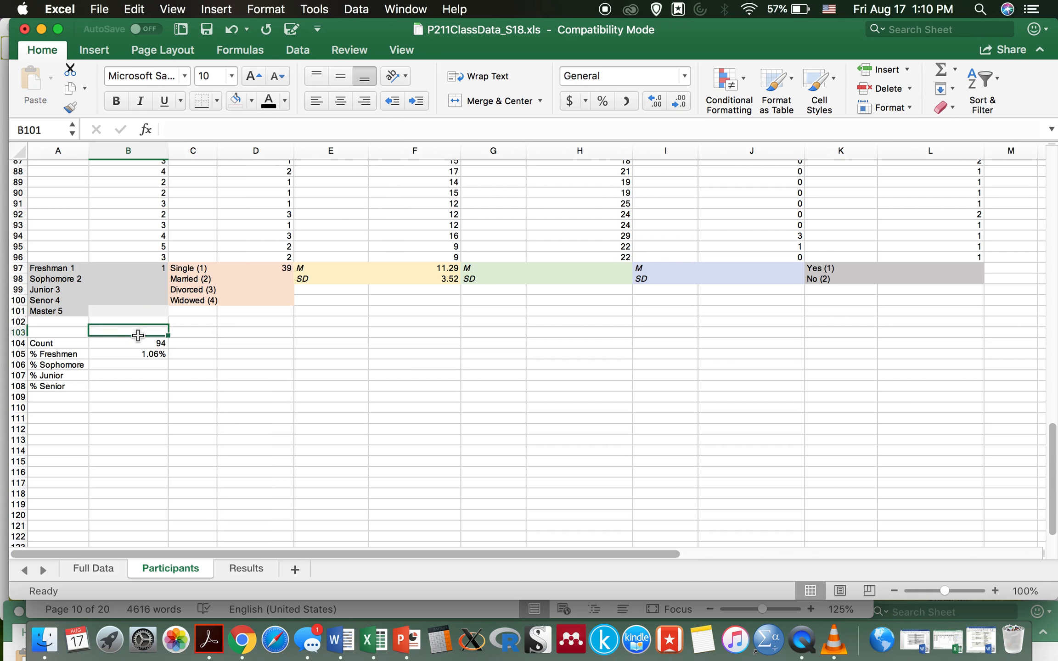
- Fill cell B101 with the second-lightest gray under the white theme color to match the class status block
left_click(134, 301)
left_click(152, 319)
left_click(151, 312)
left_click(250, 101)
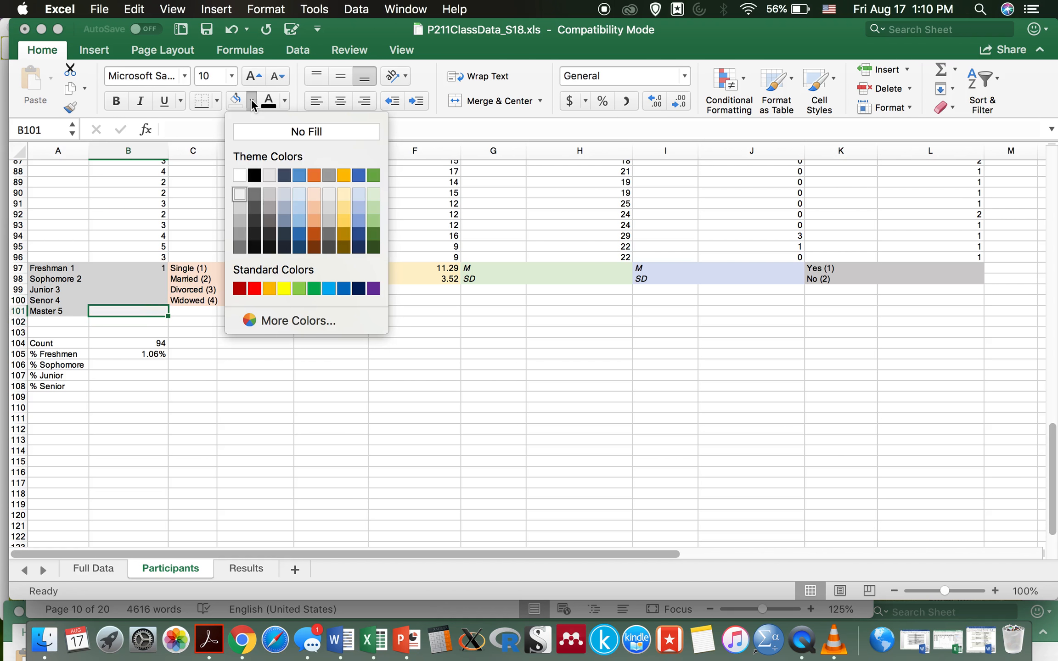
left_click(242, 204)
left_click(213, 334)
- Copy the full COUNTIF formula from the Freshman count cell B97
scroll(145, 291, "up", 3)
scroll(145, 291, "up", 3)
scroll(146, 439, "down", 4)
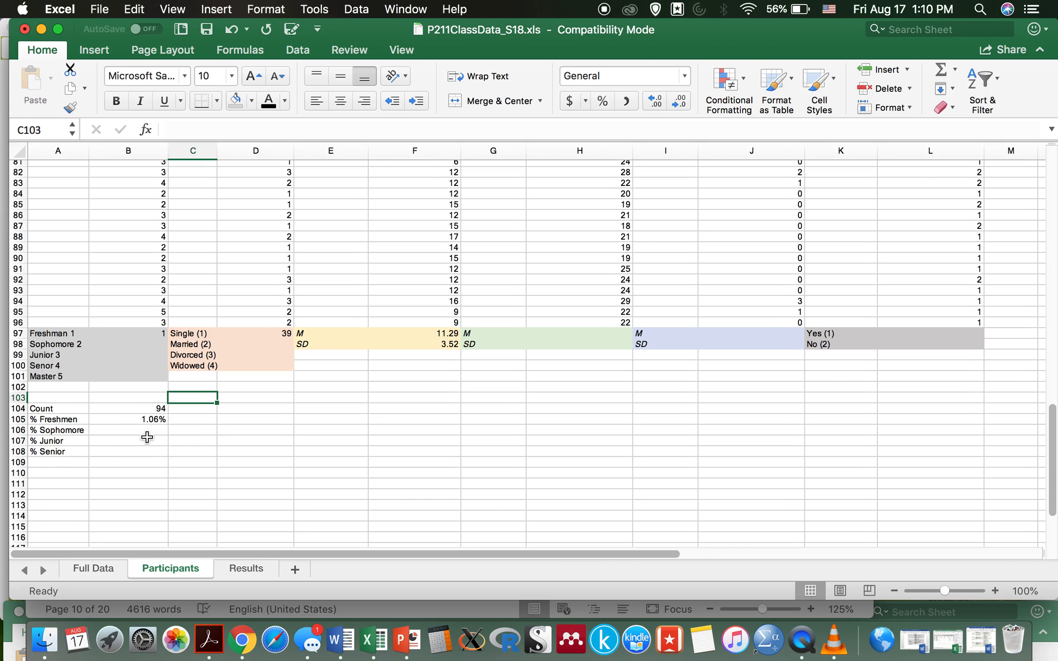
left_click(136, 335)
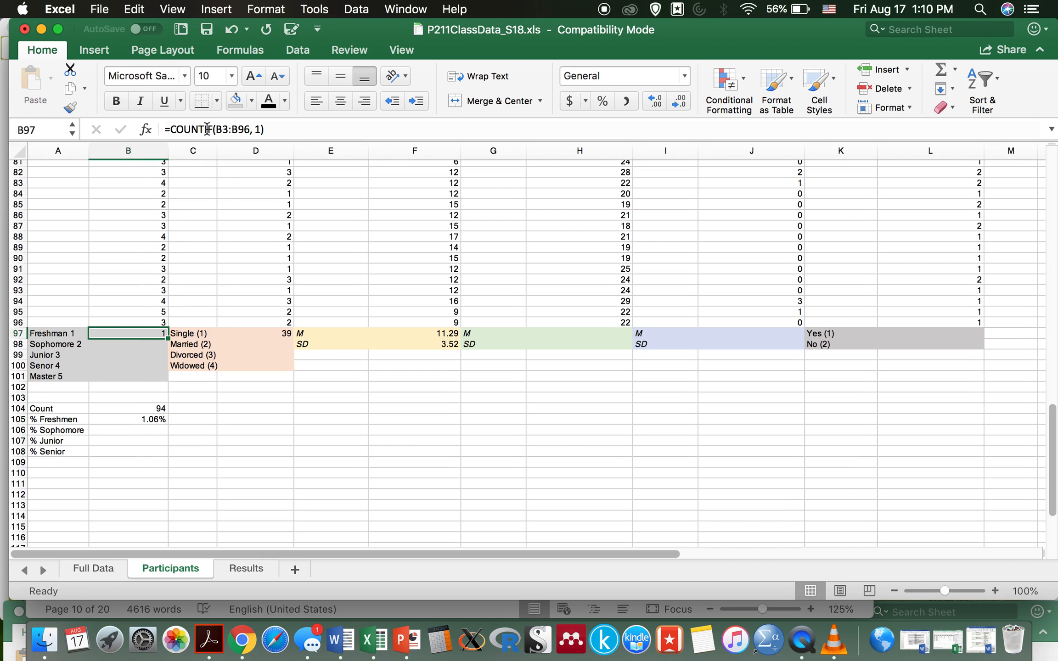
left_click(268, 129)
left_click_drag(268, 129, 164, 130)
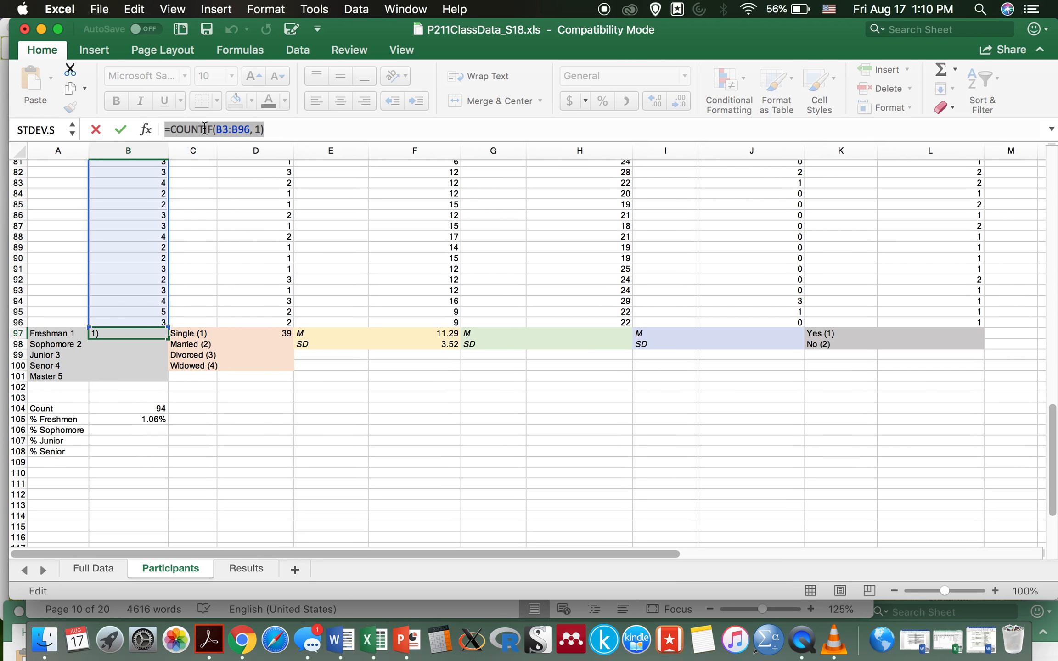
key("super+c")
type("=")
left_click(132, 346)
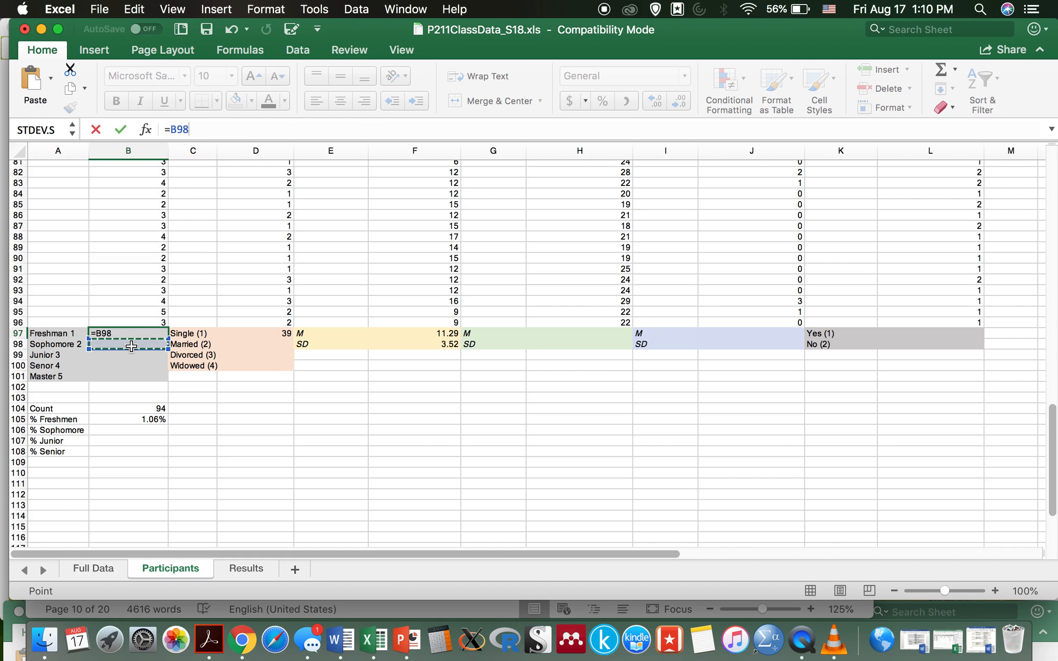
key("super+v")
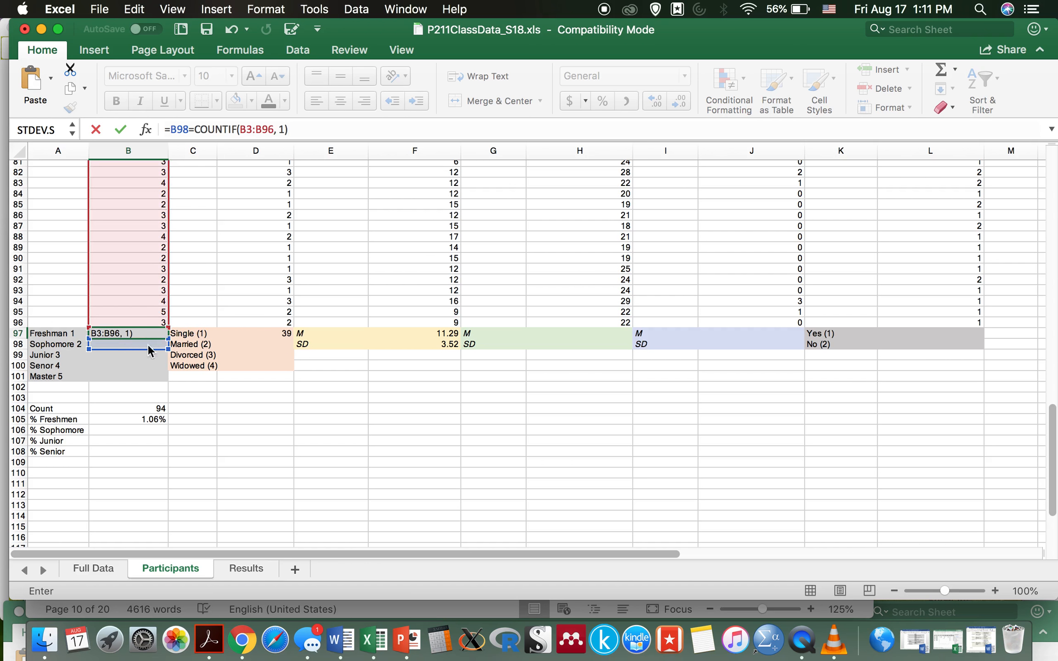
key("Return")
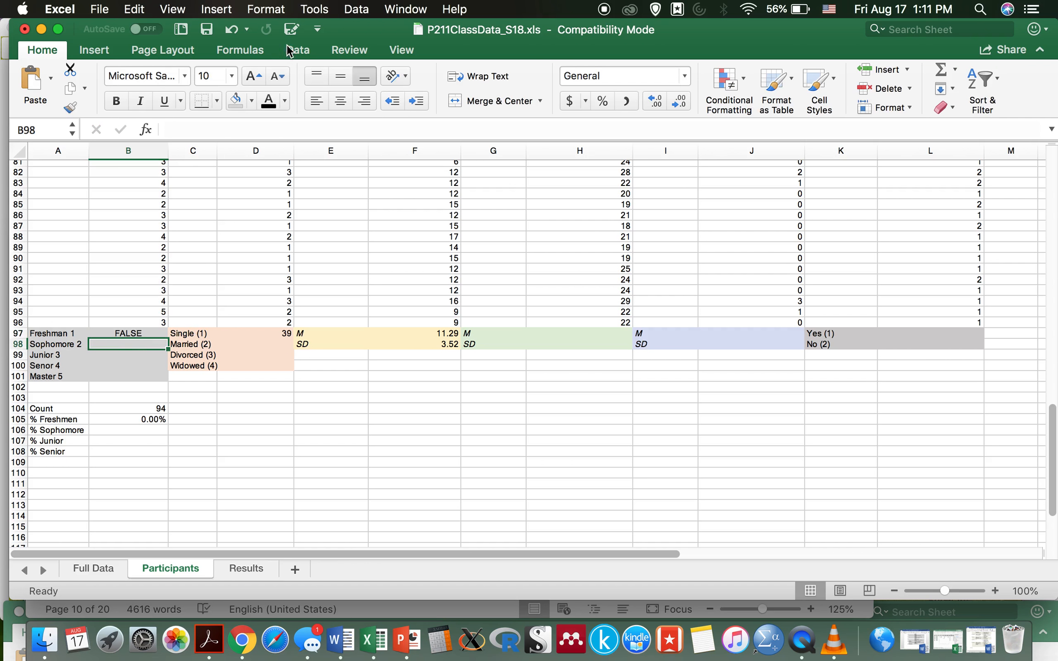
left_click(230, 28)
- Paste the copied formula into the Sophomore cell B98 and change its criterion so it reads =COUNTIF(B3:B96, 2)
left_click(116, 349)
scroll(115, 348, "down", 1)
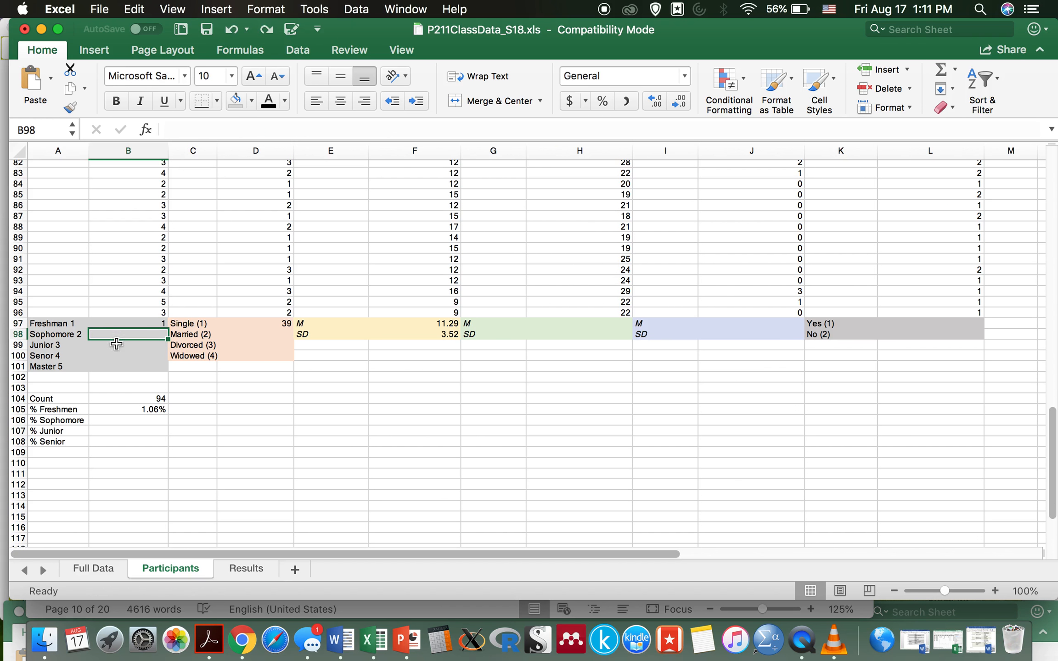
right_click(119, 334)
left_click(151, 350)
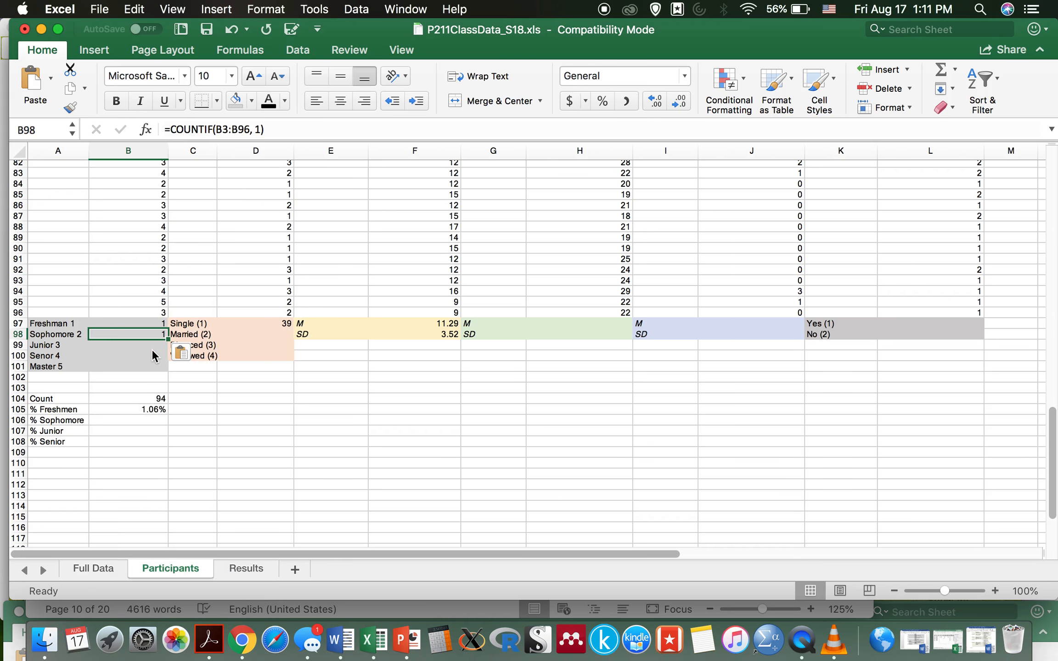
double_click(257, 129)
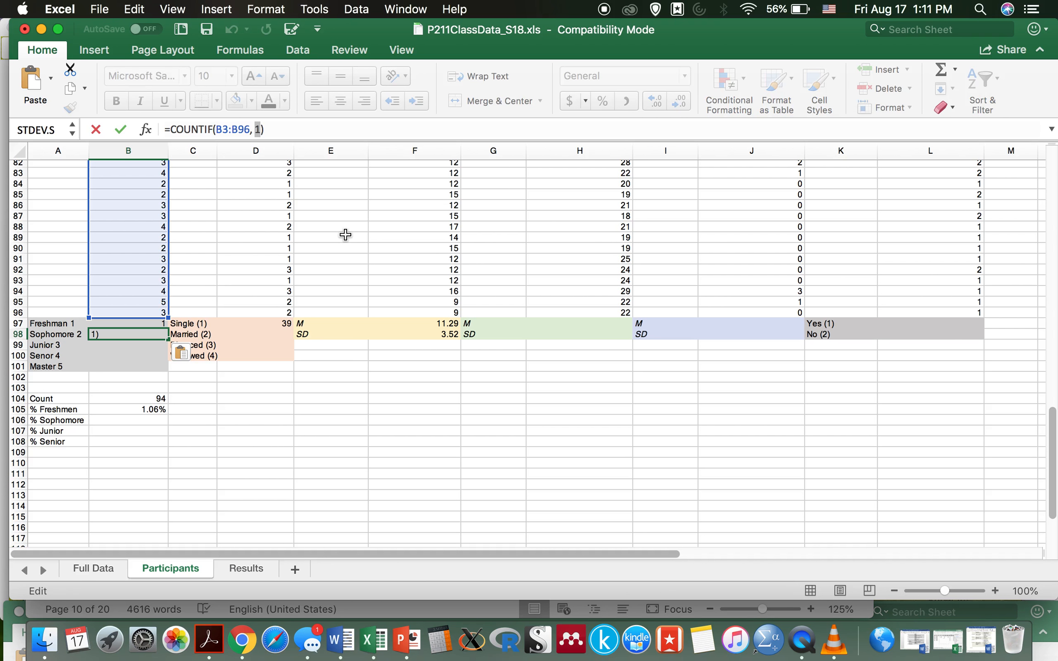
type("2")
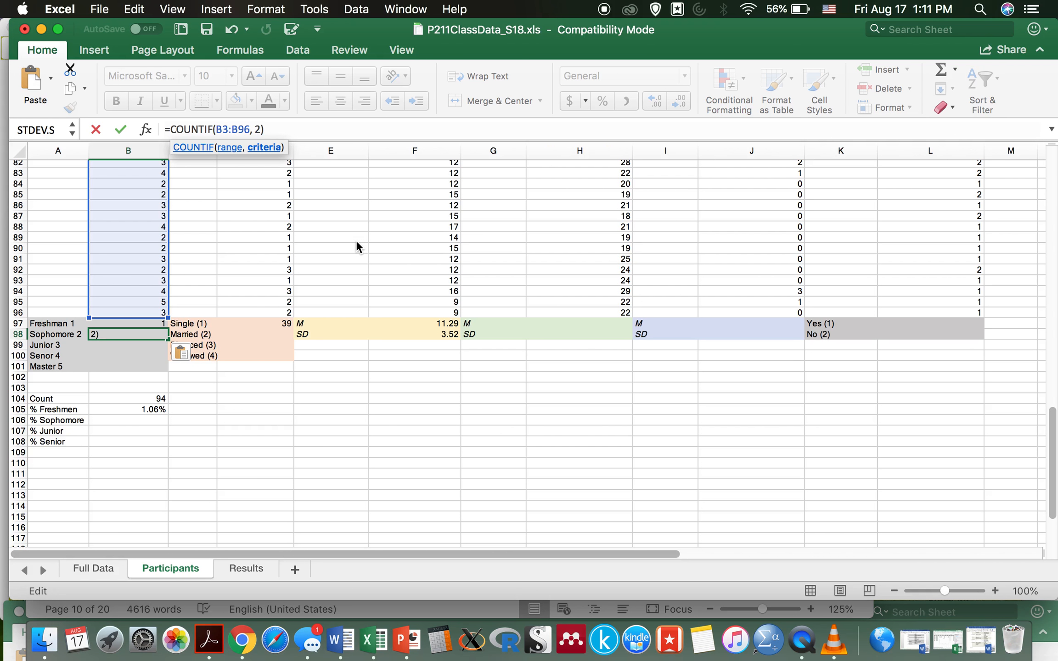
key("Return")
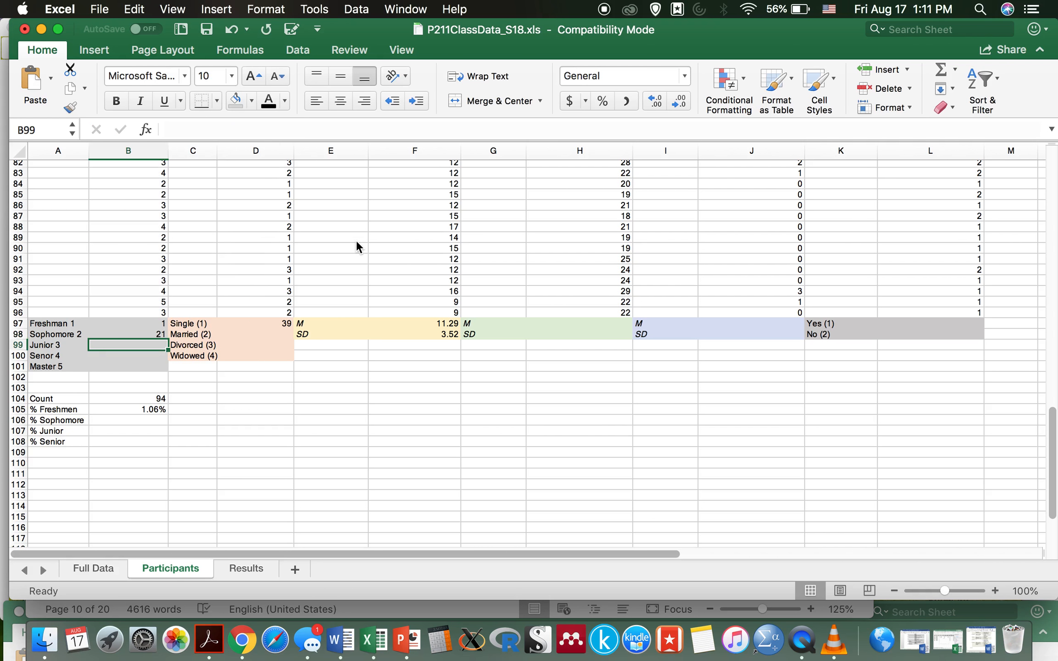
- Make the range in the Sophomore formula absolute so that B98 reads =COUNTIF($B$3:$B$96, 2)
left_click(155, 335)
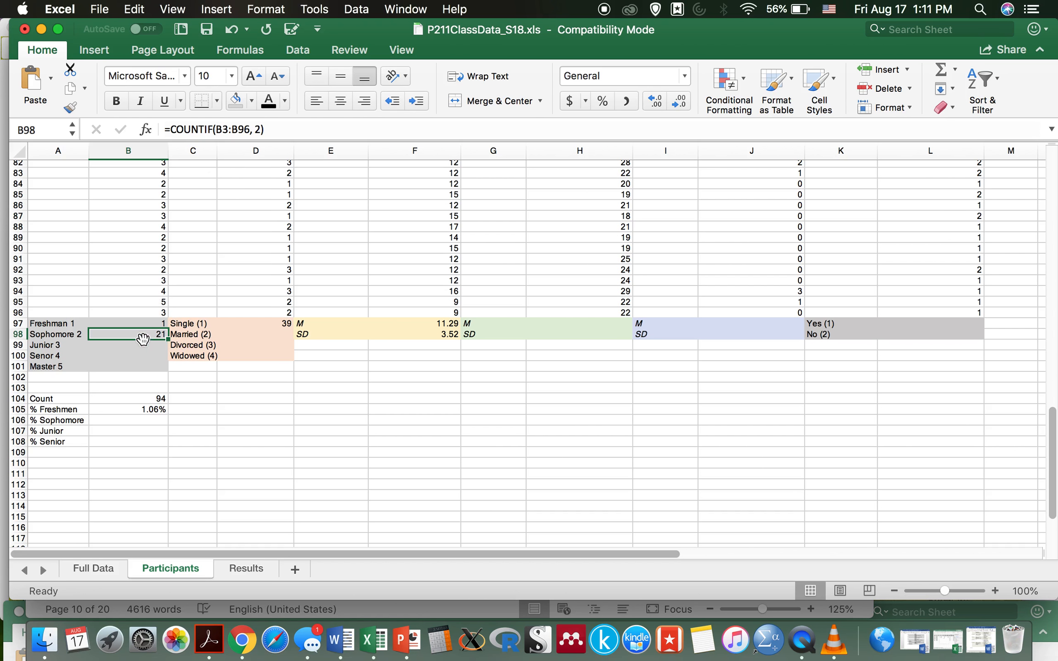
left_click(217, 129)
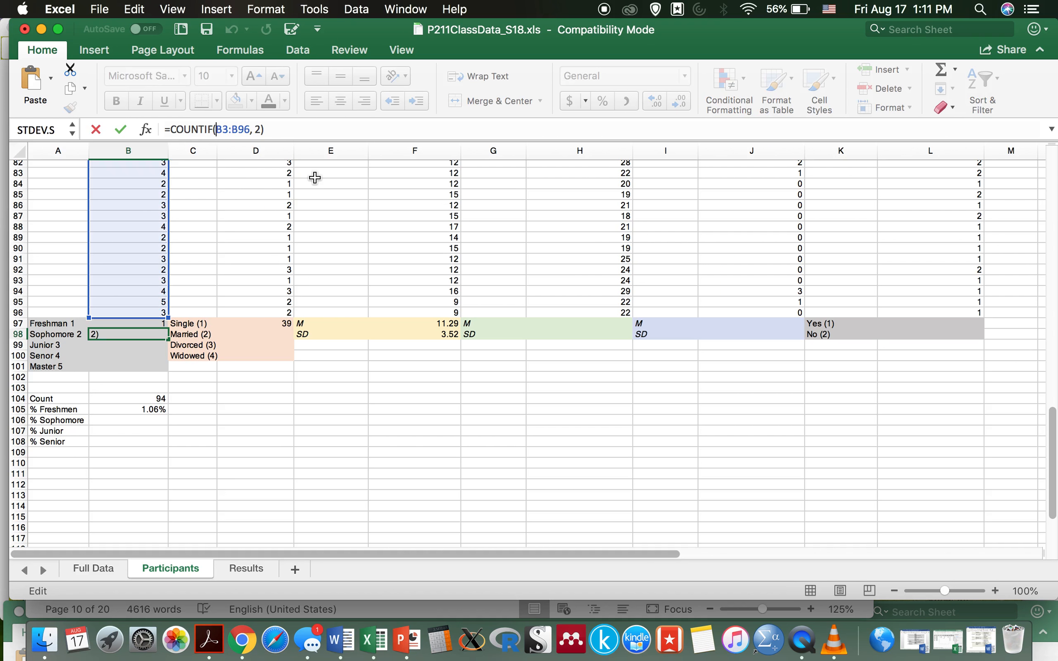
type("$")
left_click(227, 129)
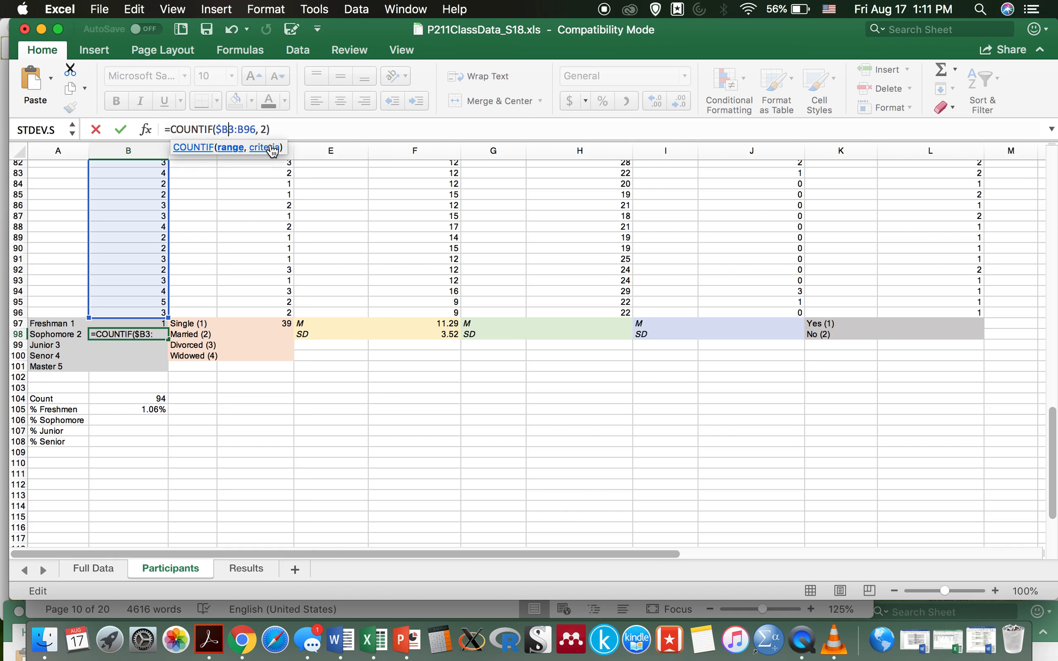
type("$")
left_click(243, 129)
type("$")
left_click(256, 129)
type("$B$")
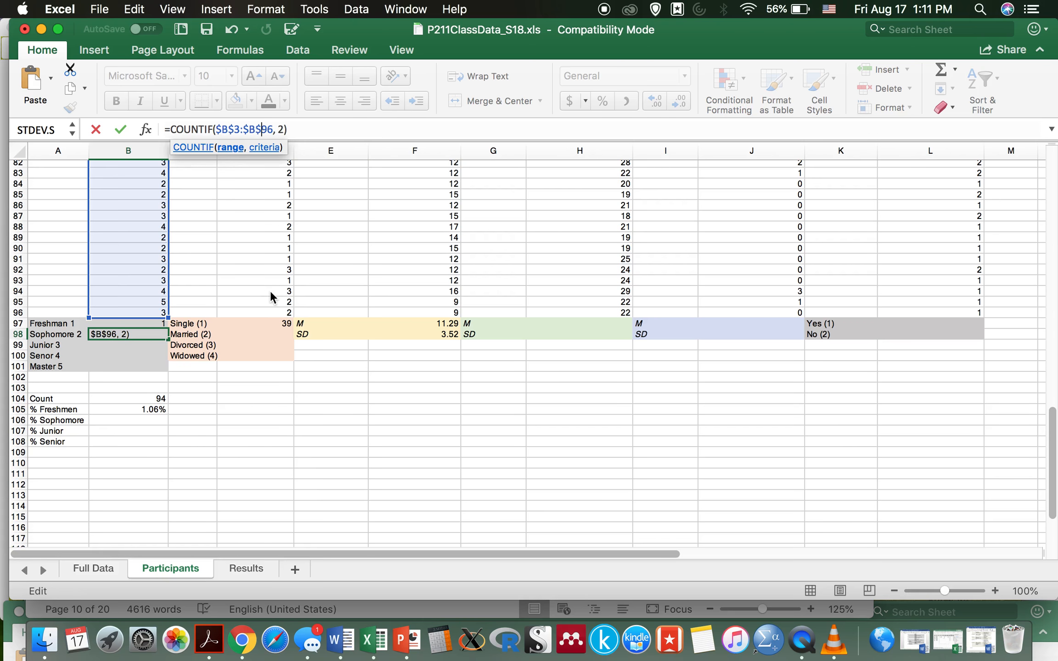
key("Return")
- Fill the Sophomore formula down into the Junior cell B99 and change its criterion to 3
left_click(146, 332)
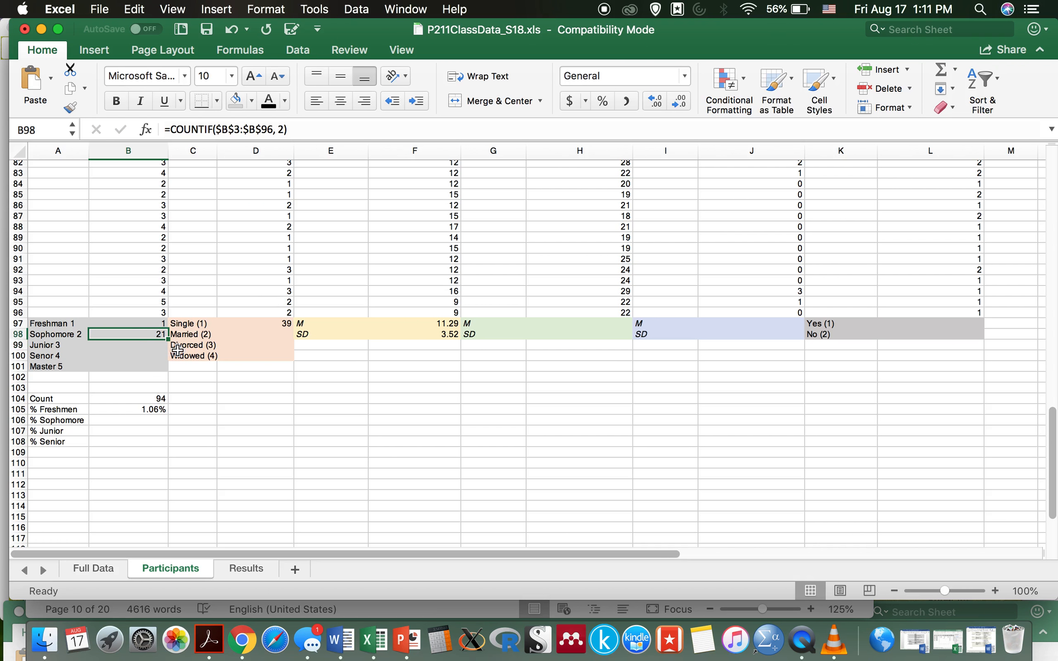
left_click_drag(168, 340, 169, 351)
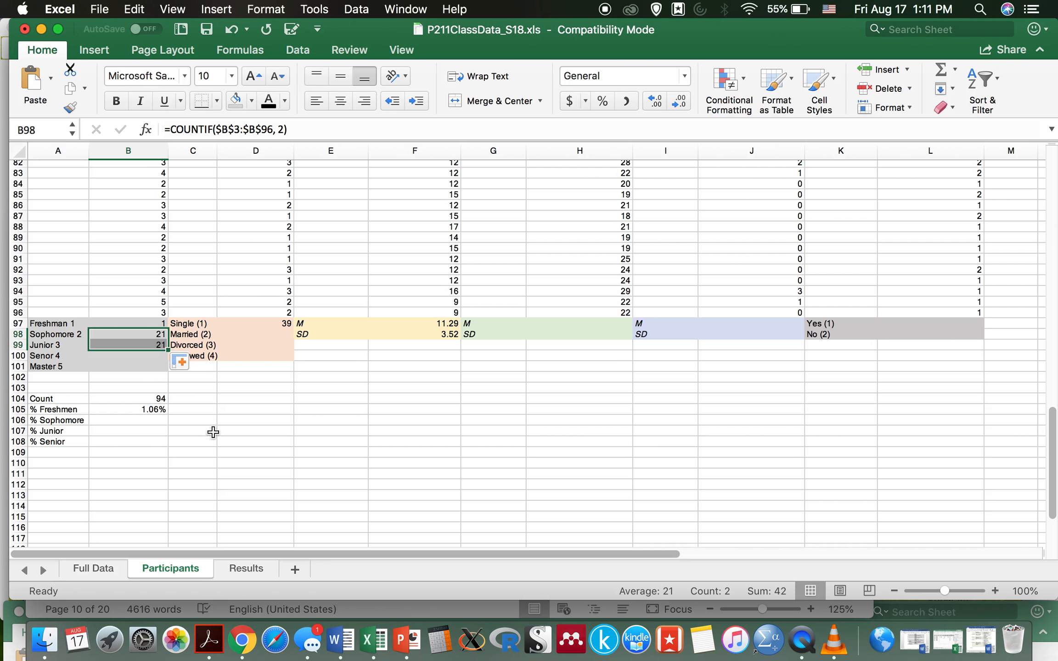
left_click(138, 345)
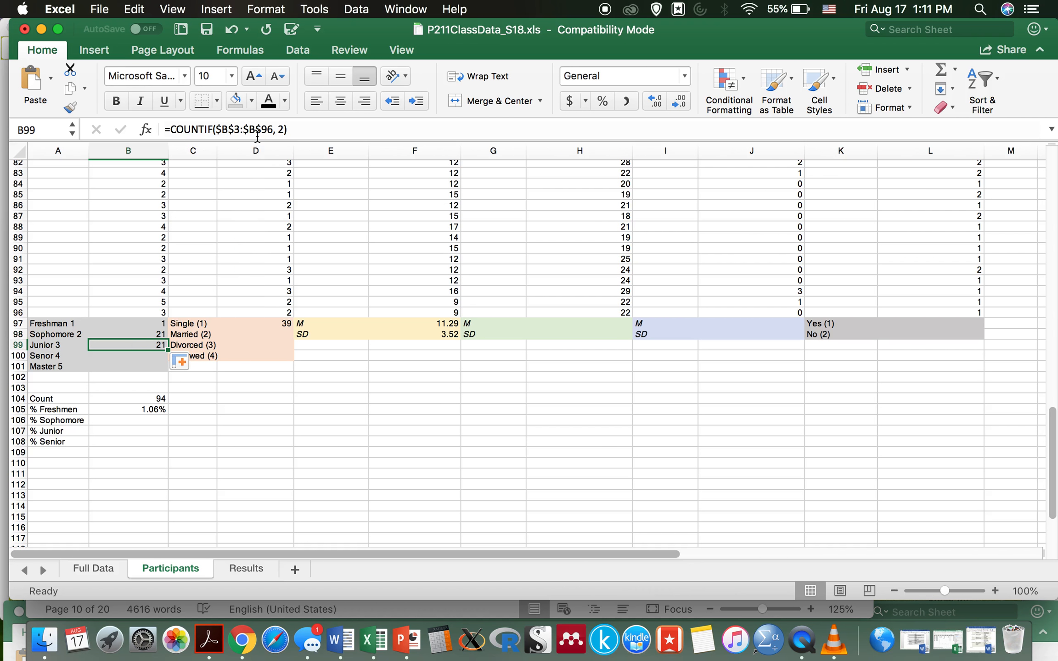
left_click(244, 129)
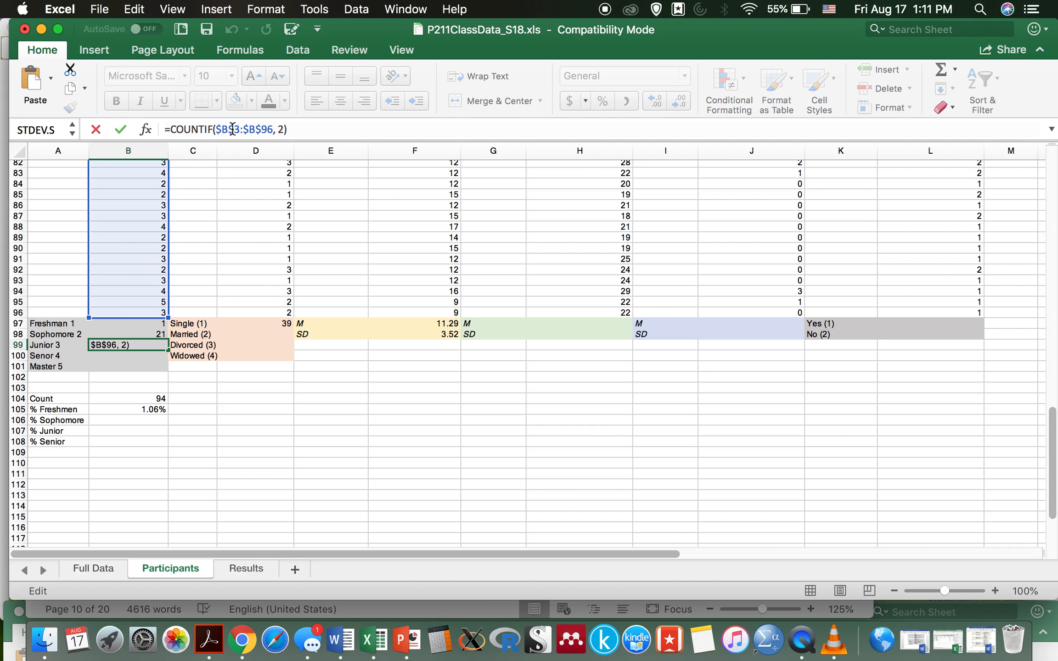
double_click(280, 129)
type("3")
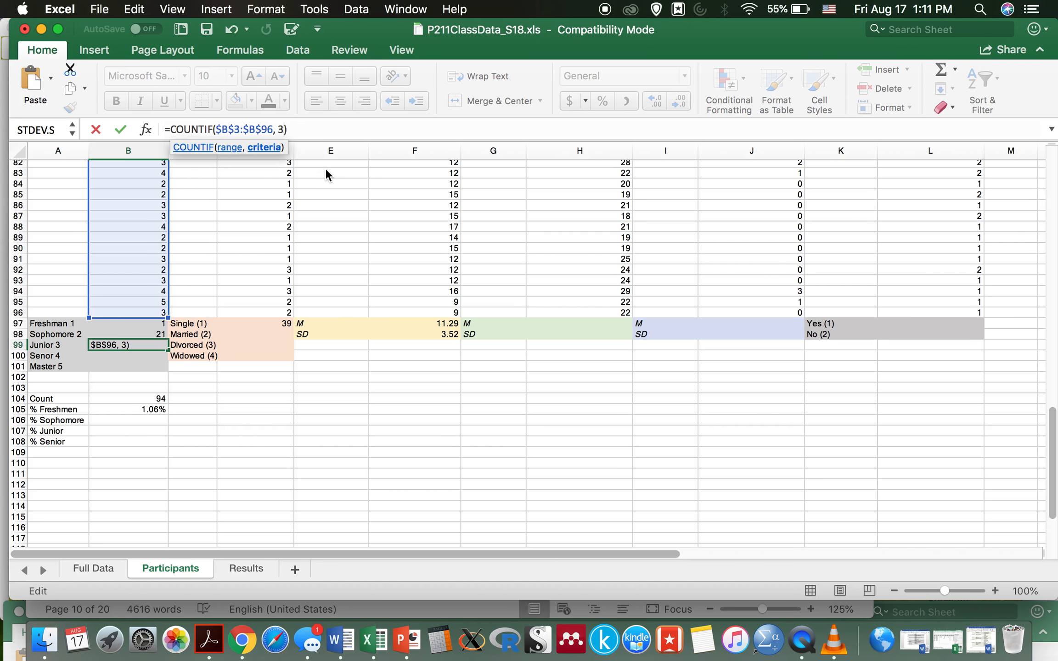
key("Return")
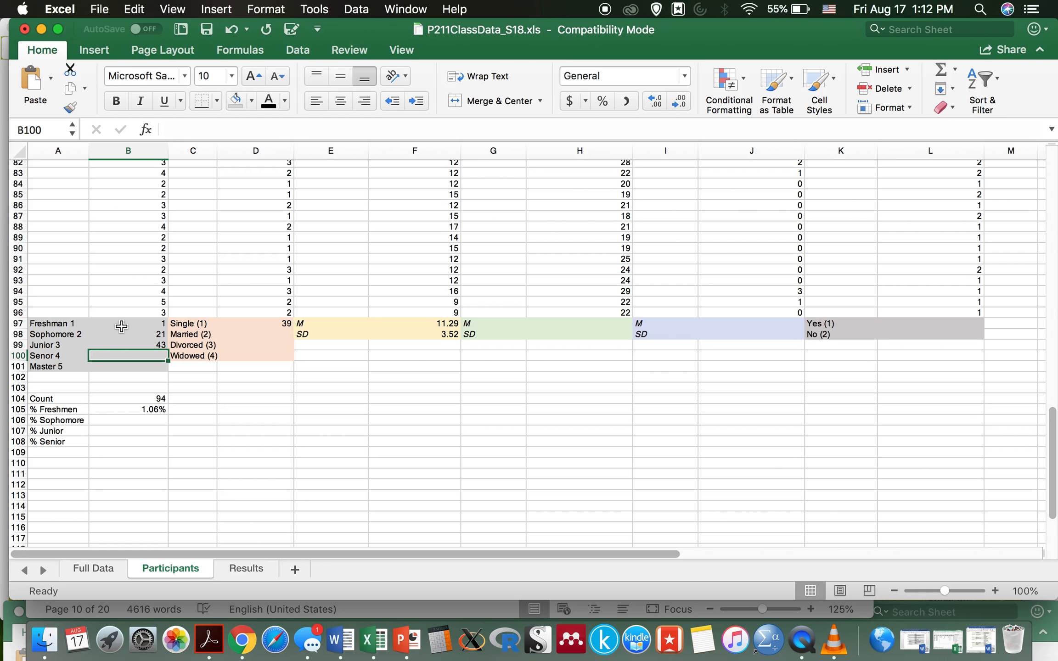
- Enter the sample write-up "Freshmen (n = 1, 1.06%)" in cell B110, below the percentage labels
left_click(59, 400)
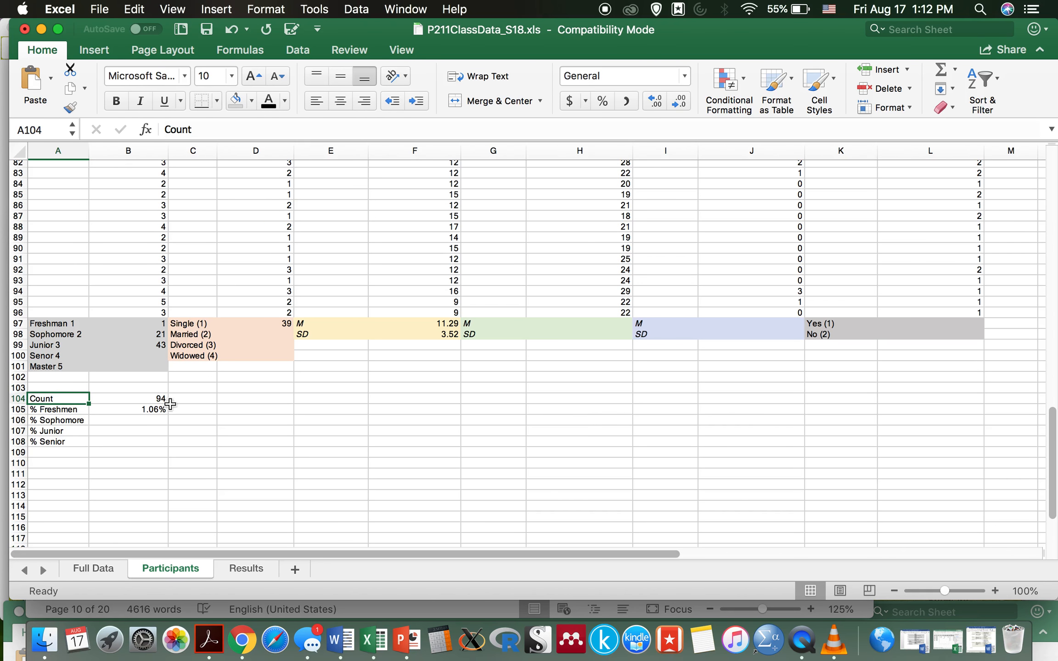
left_click(152, 403)
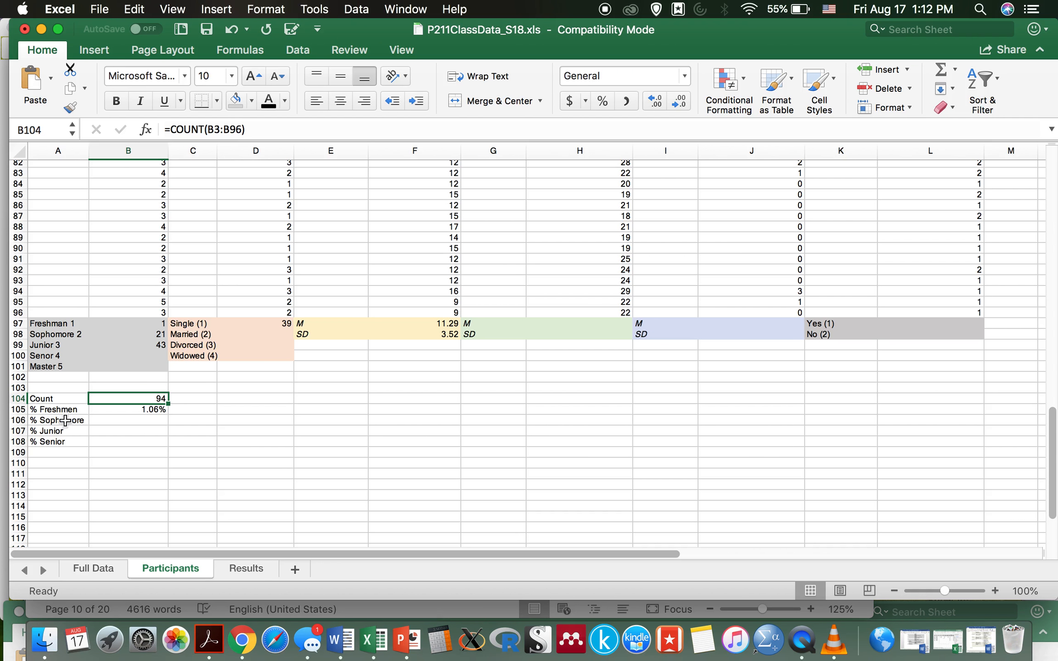
left_click(122, 463)
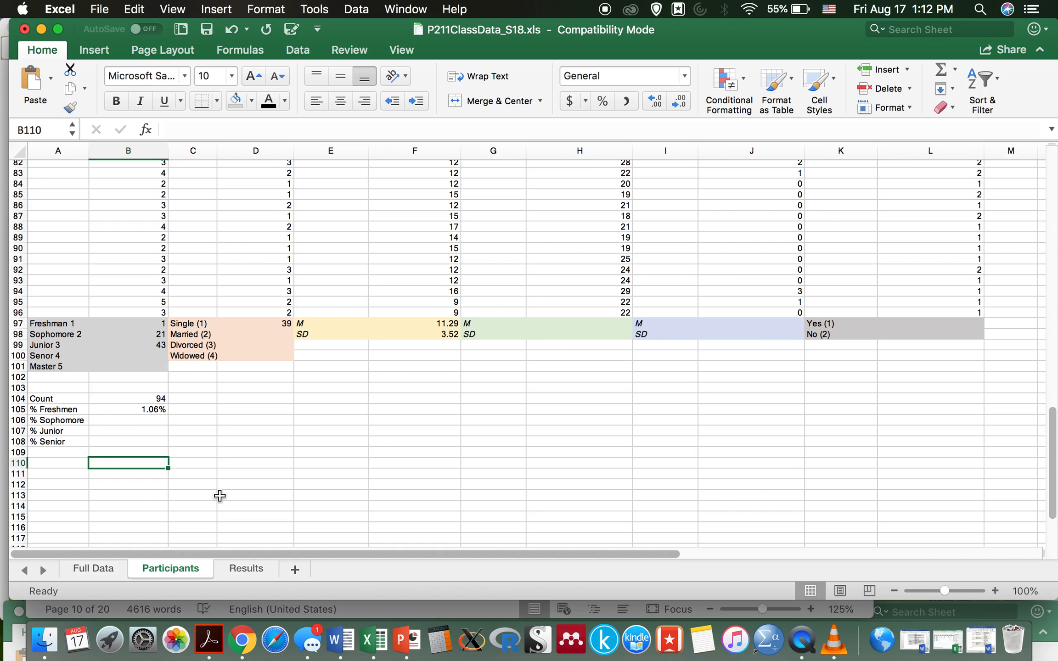
type("Freshmen")
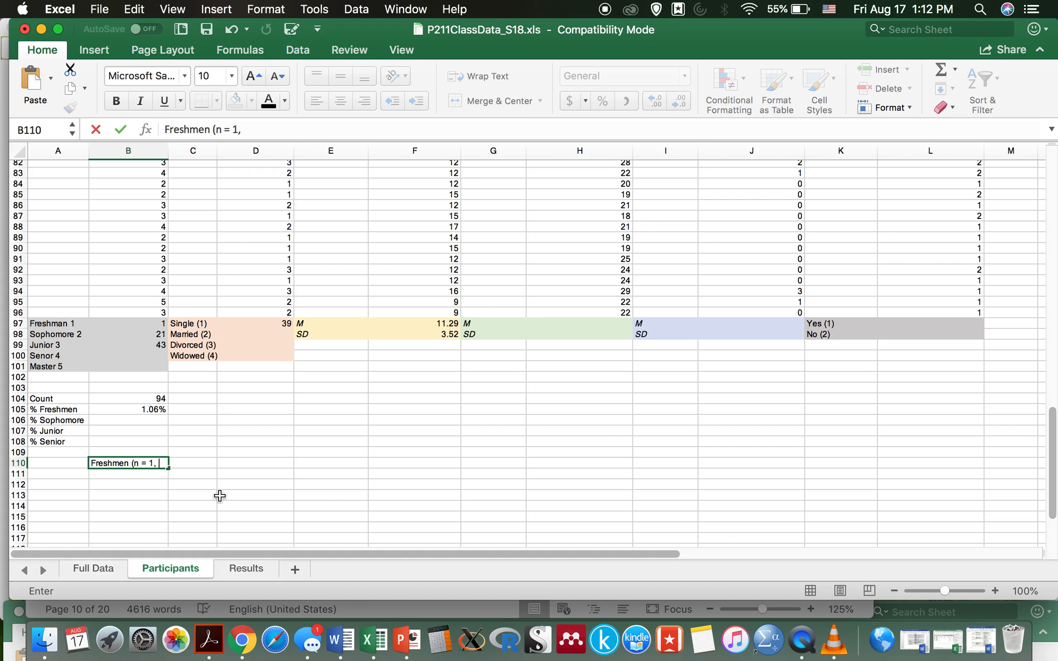
type("(n = 1, 1.06%")
key("Return")
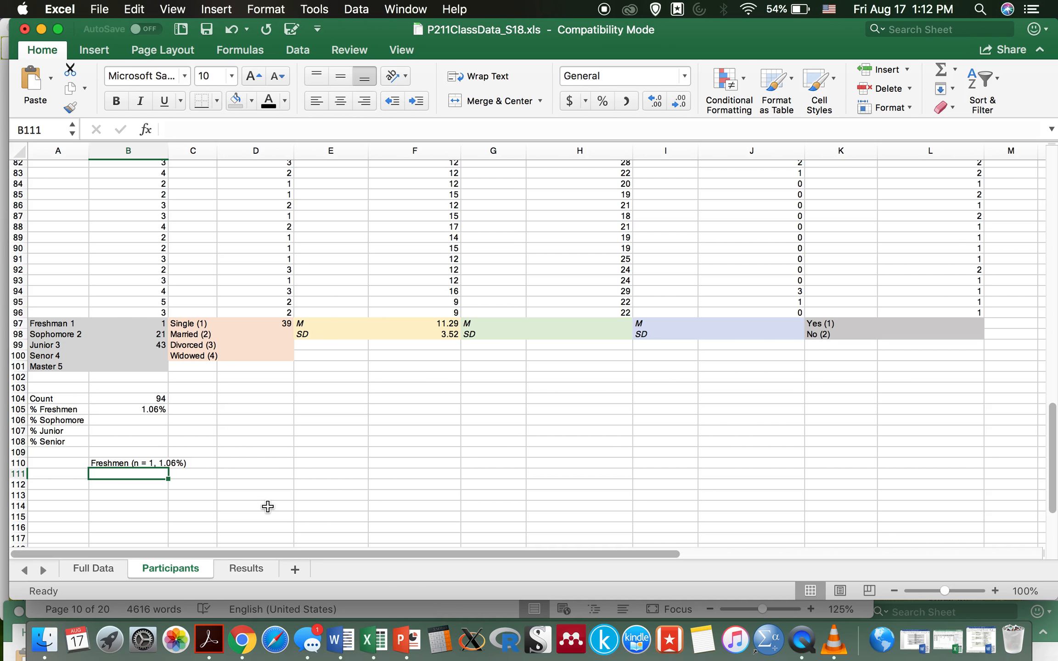
- Italicize only the letter n in the Freshmen write-up in B110, matching the style of the M and SD labels
double_click(138, 464)
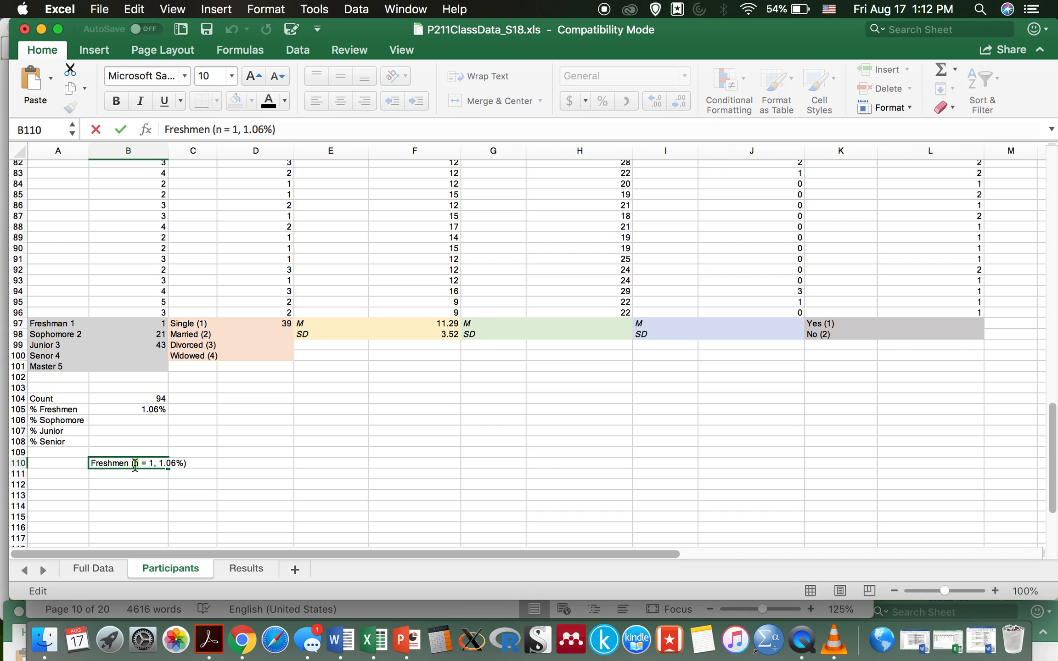
left_click(143, 98)
left_click(246, 474)
left_click(328, 326)
left_click(329, 335)
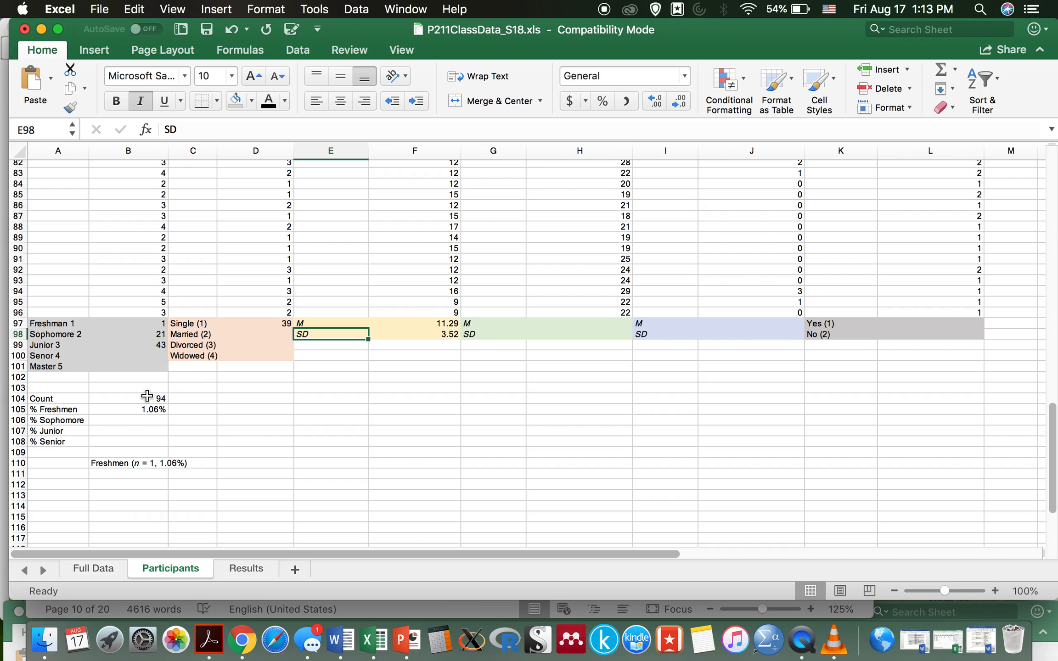
- Enter "N = 94" in cell C104 beside the total count and italicize only the N
left_click(205, 400)
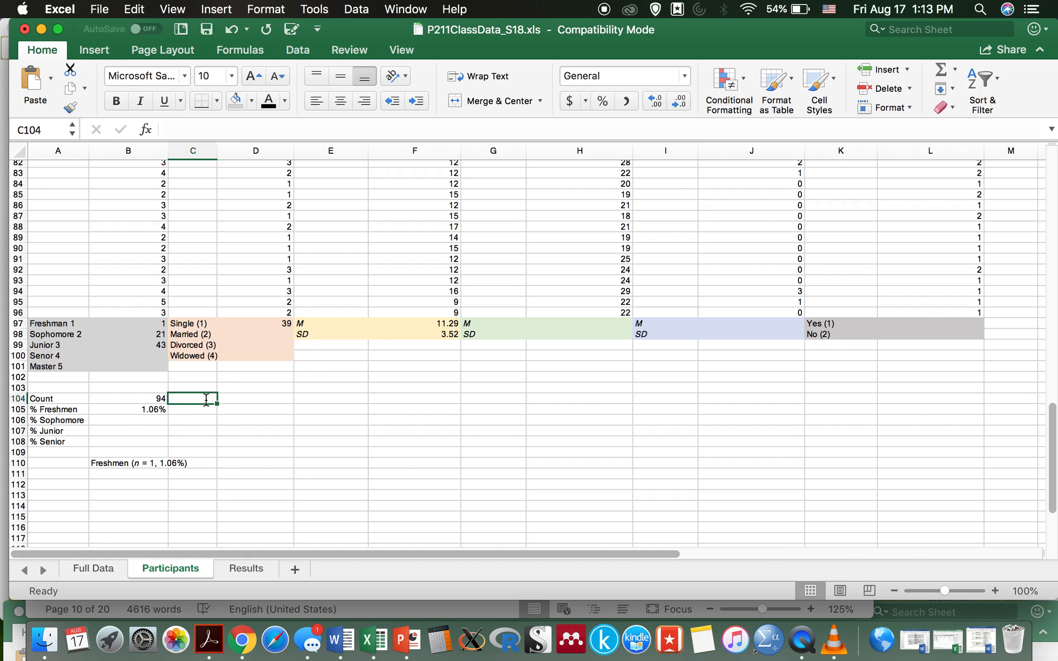
type("N = 94")
key("Return")
double_click(176, 399)
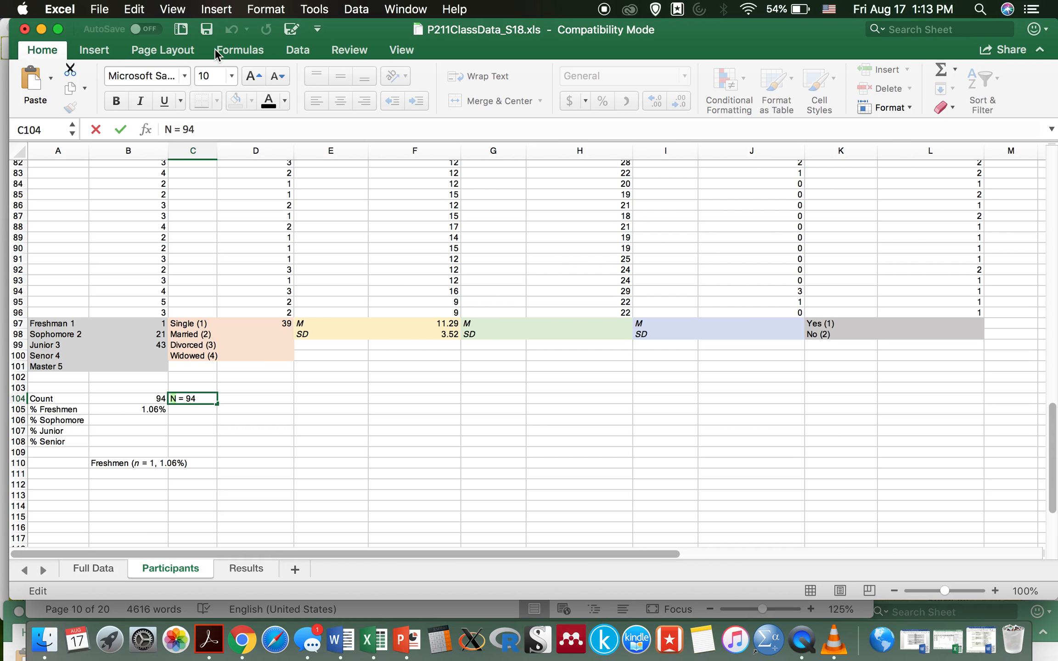
left_click(140, 100)
left_click(338, 450)
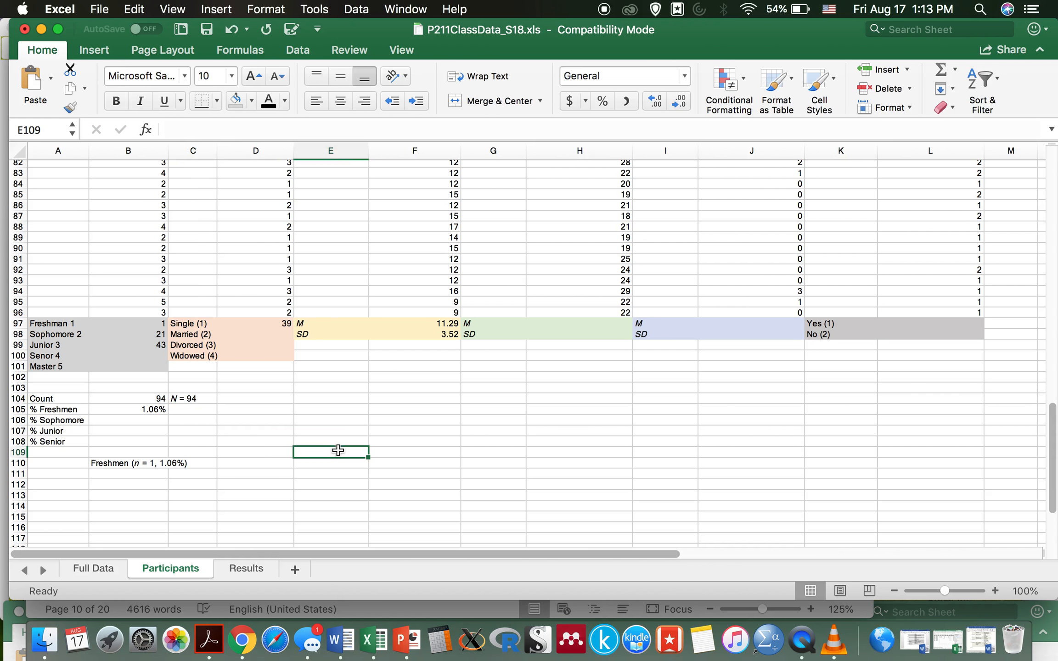
- Review the sample size note, the Freshmen write-up and the % Freshmen formula in B105, and check the survey question headings above the data
left_click(203, 399)
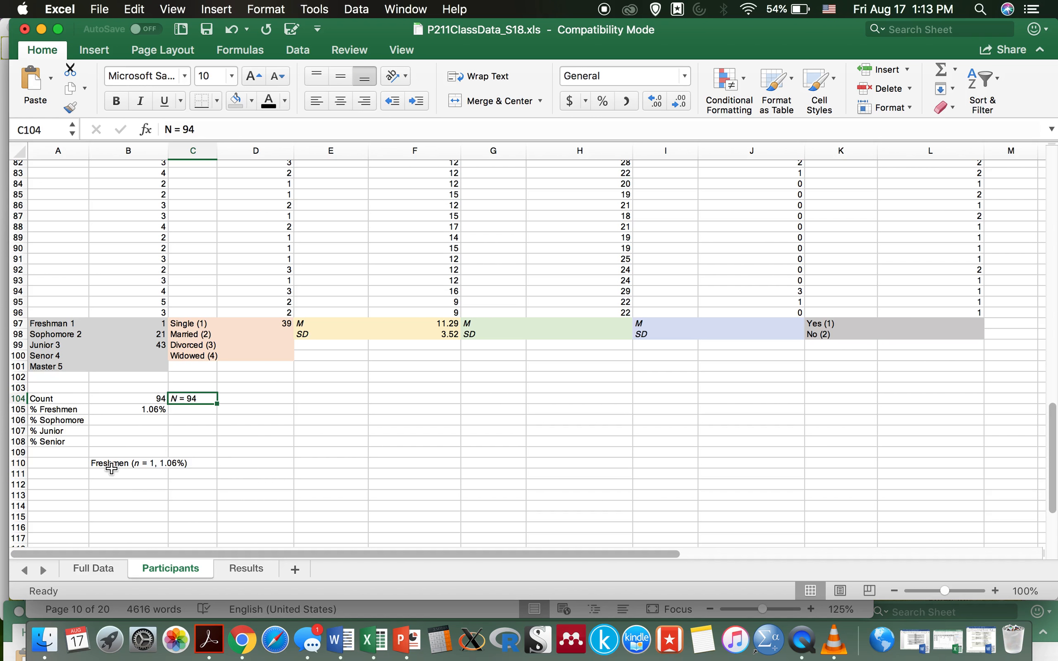
left_click_drag(106, 463, 172, 464)
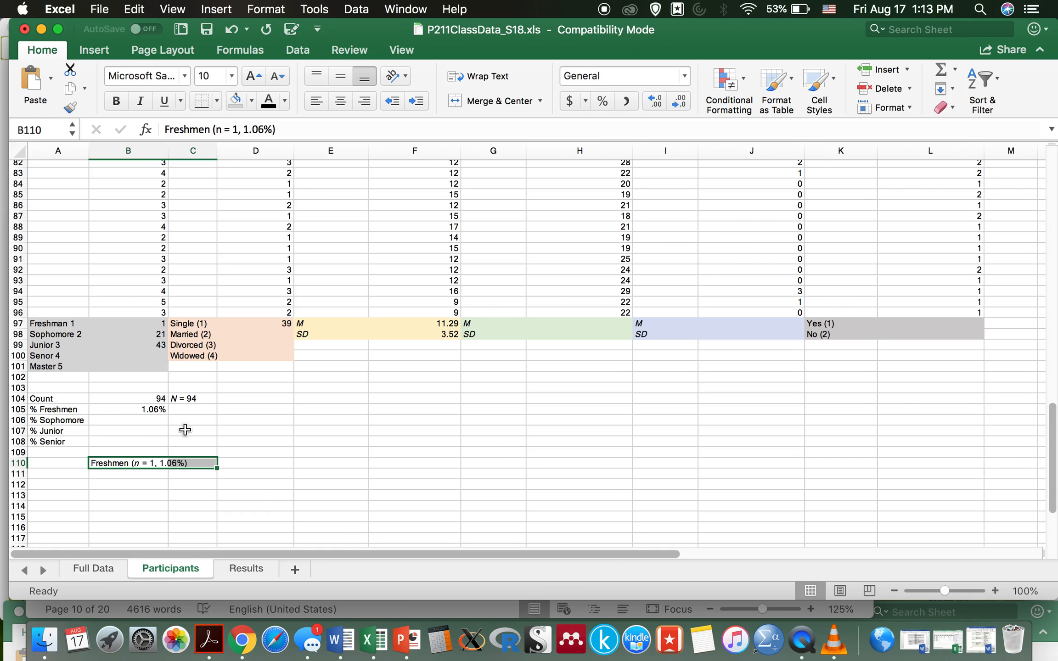
left_click(151, 408)
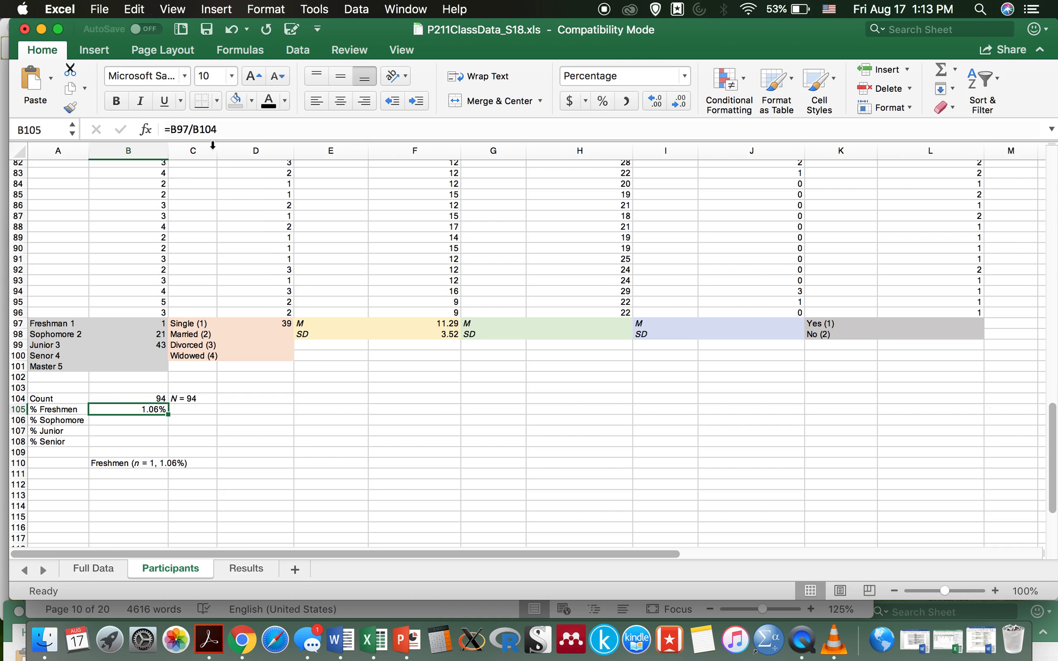
left_click(146, 419)
left_click(142, 410)
scroll(486, 365, "up", 20)
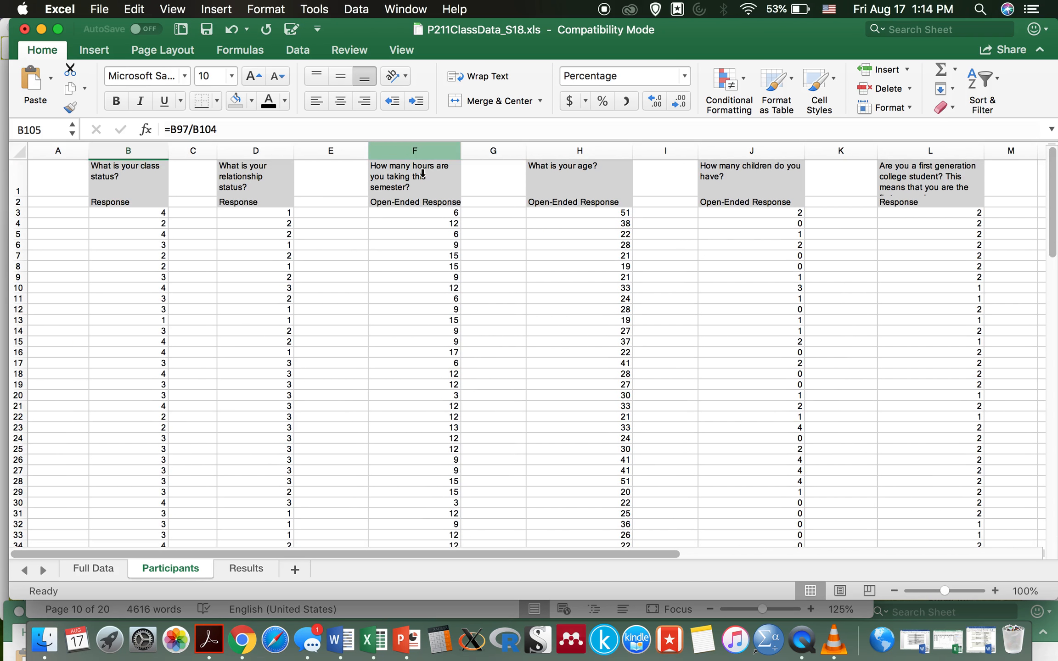
- Review the semester hours question and its mean and standard deviation formulas in F97 and F98
left_click(427, 186)
scroll(445, 405, "down", 20)
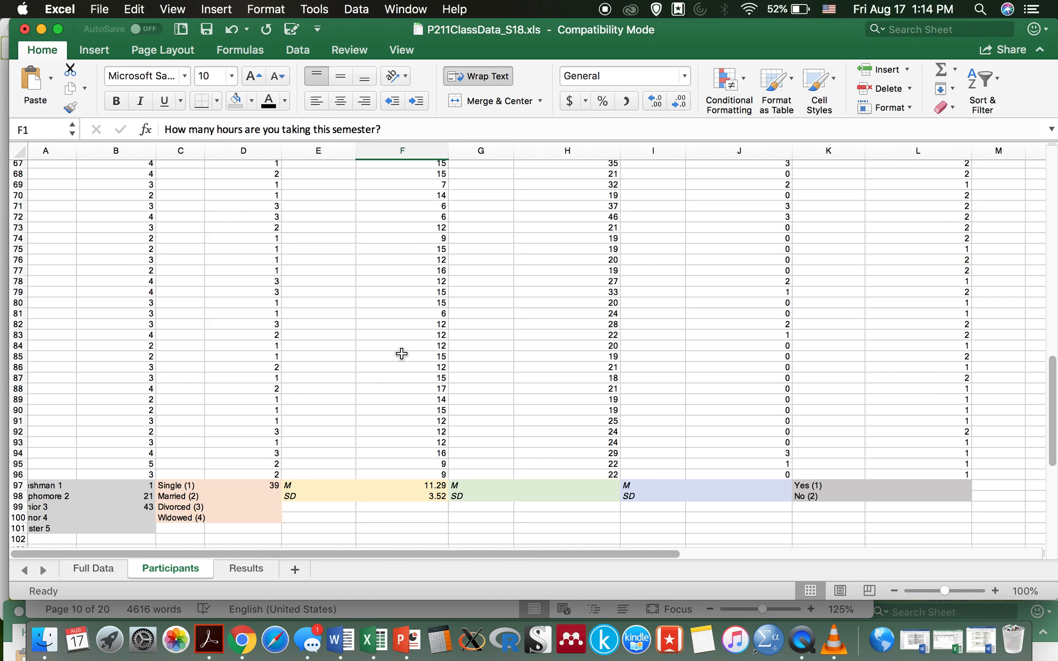
scroll(401, 353, "down", 3)
scroll(401, 353, "up", 3)
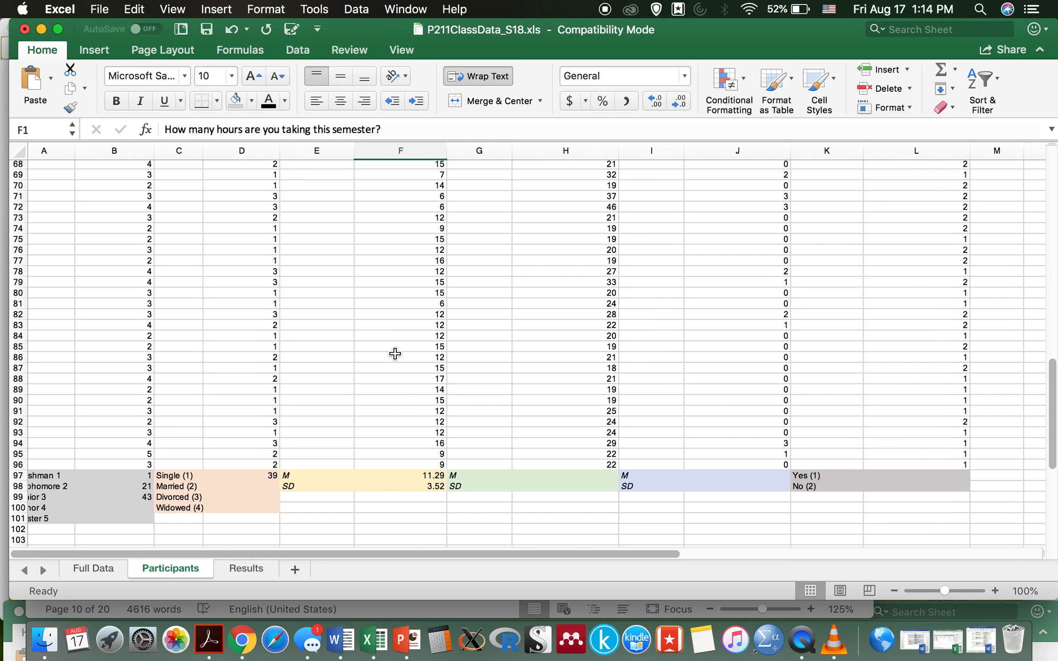
scroll(410, 428, "down", 4)
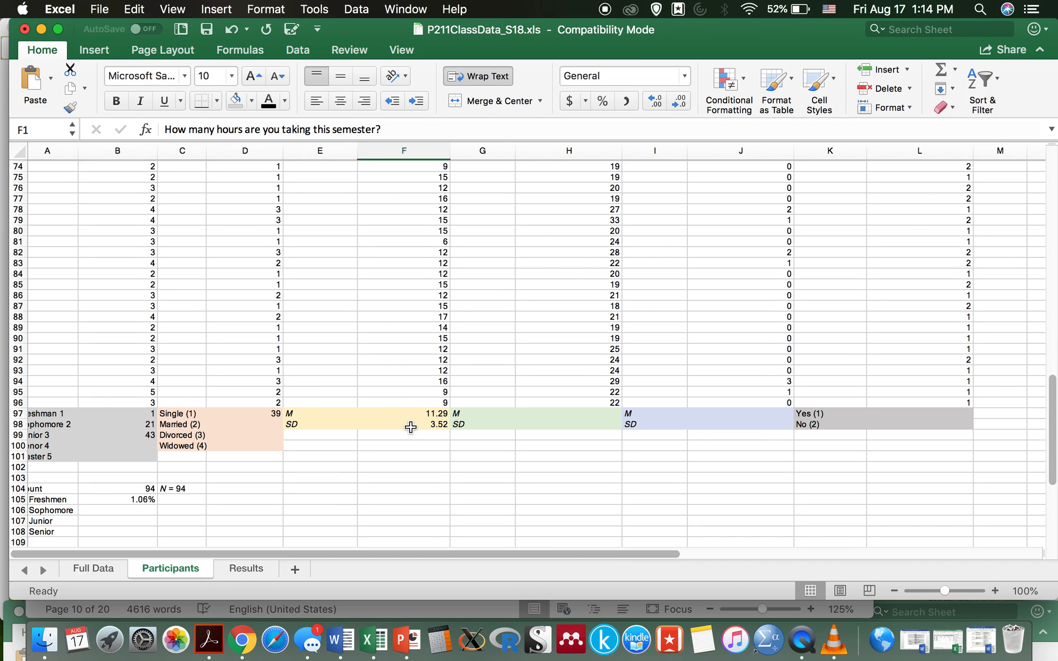
left_click(316, 358)
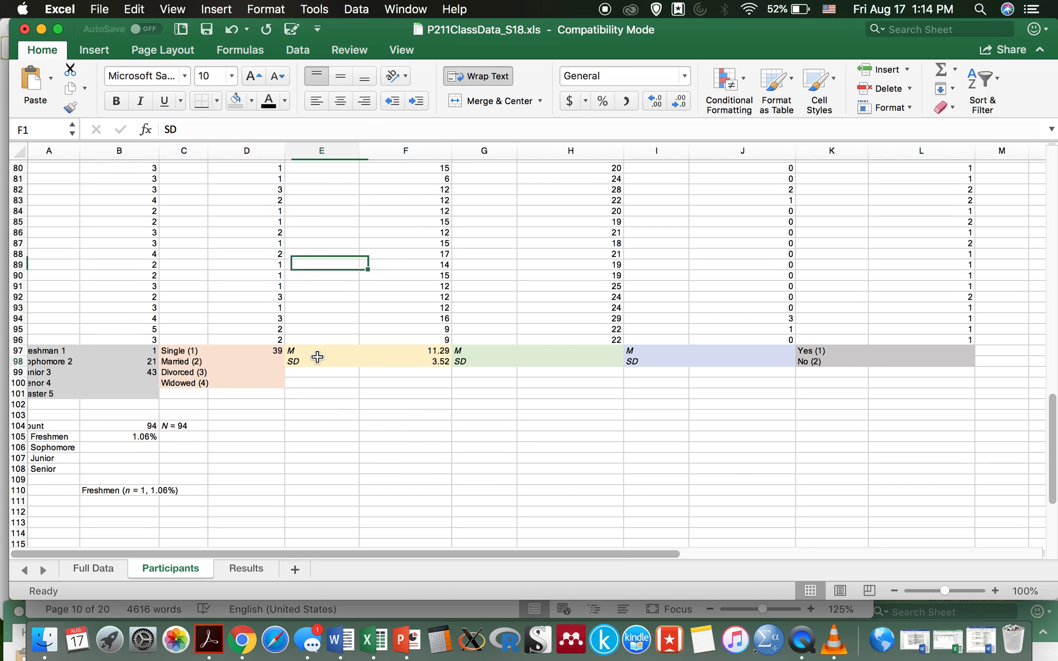
left_click(328, 351)
left_click(414, 351)
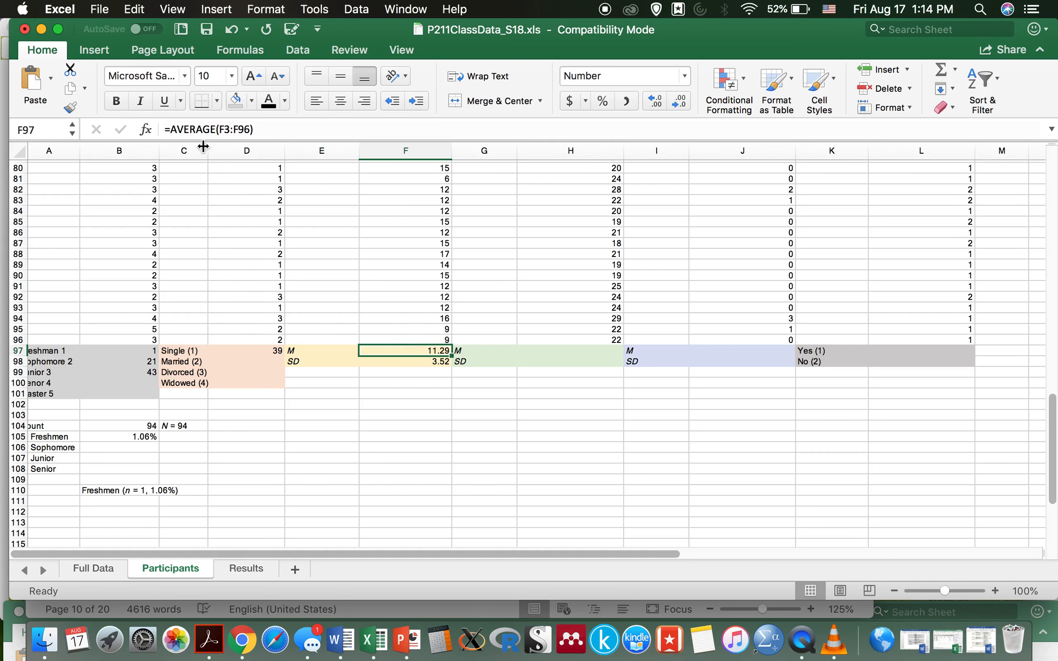
left_click(398, 361)
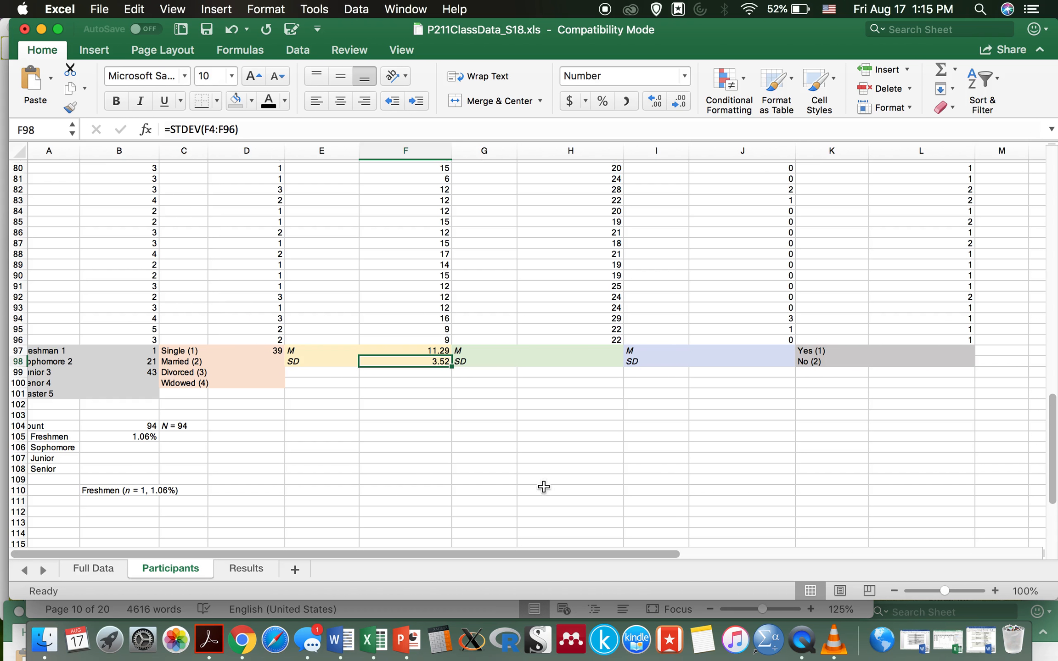
- Examine the age, number of children and first-generation student questions along with their summary rows below the data
scroll(541, 489, "up", 20)
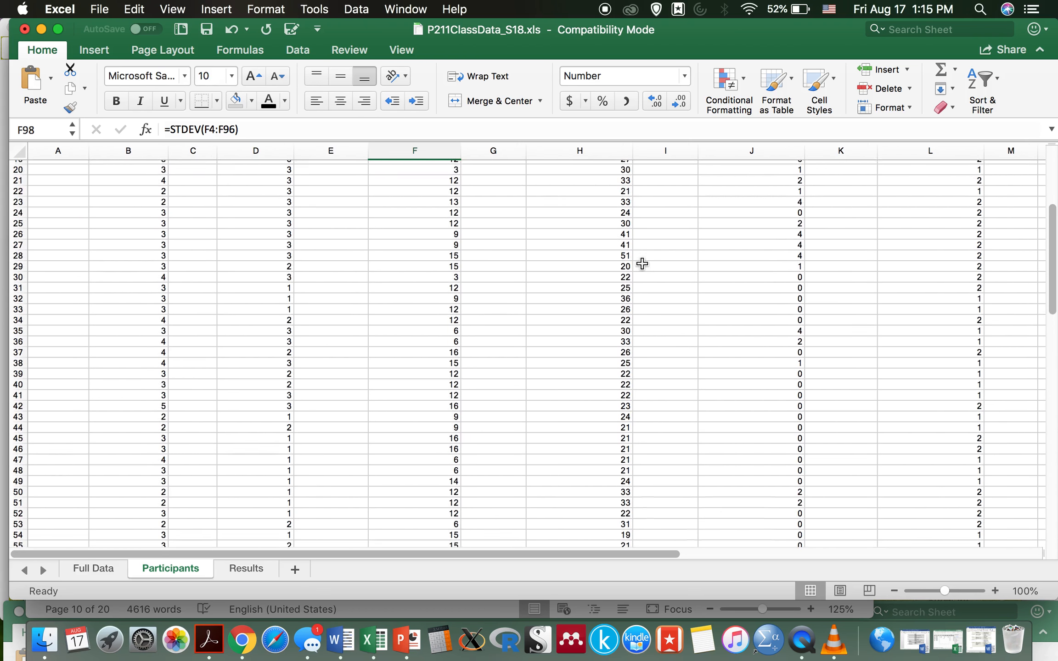
left_click(594, 186)
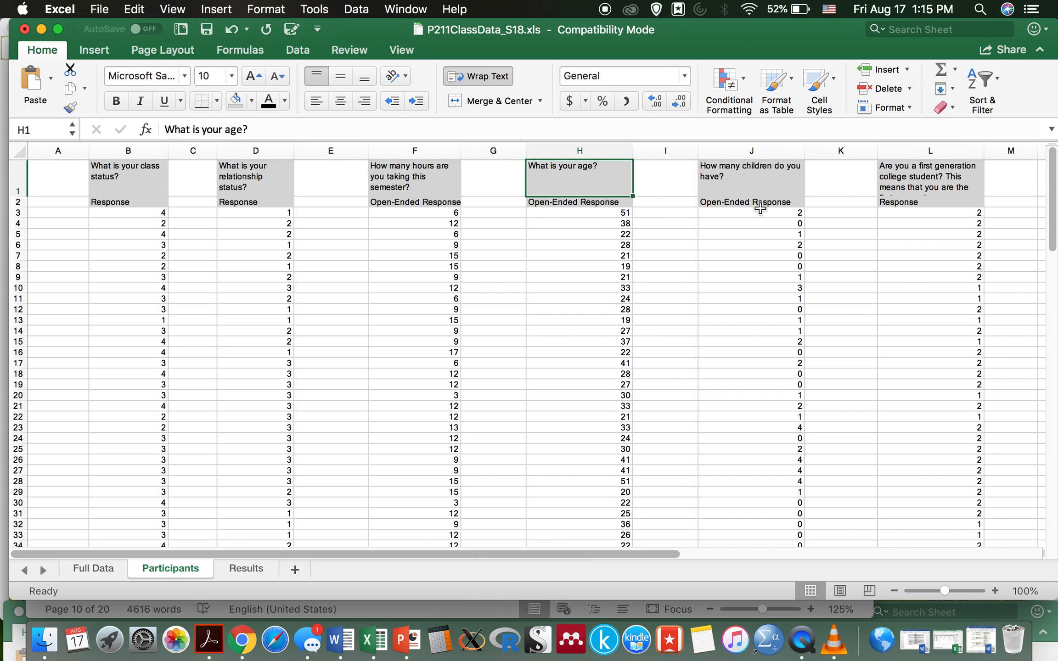
left_click(762, 192)
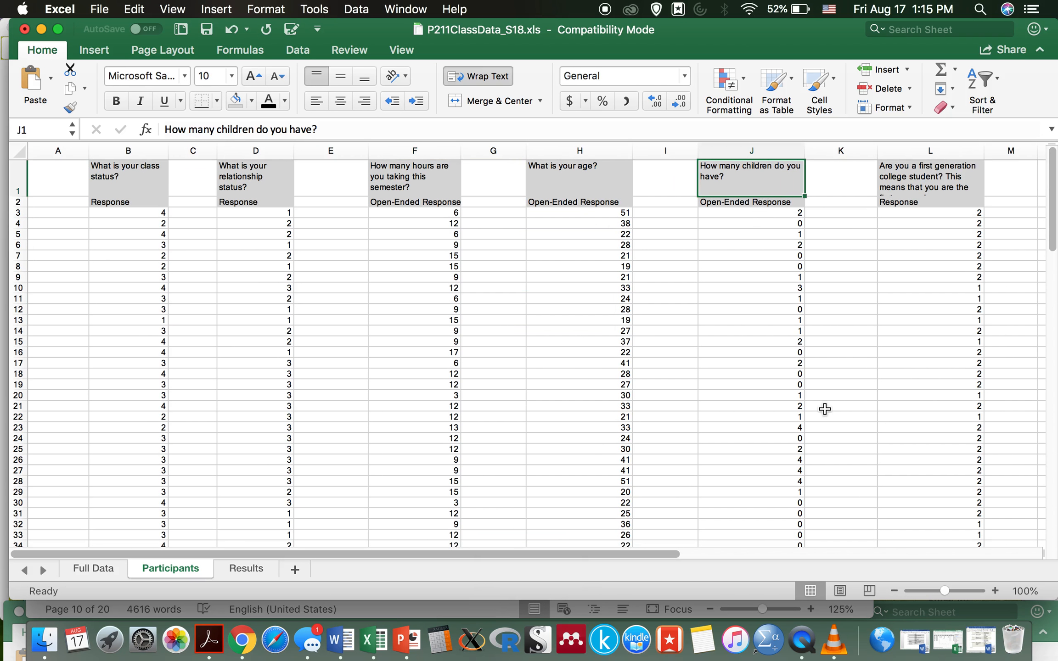
scroll(825, 409, "down", 20)
scroll(825, 409, "up", 2)
scroll(825, 410, "right", 3)
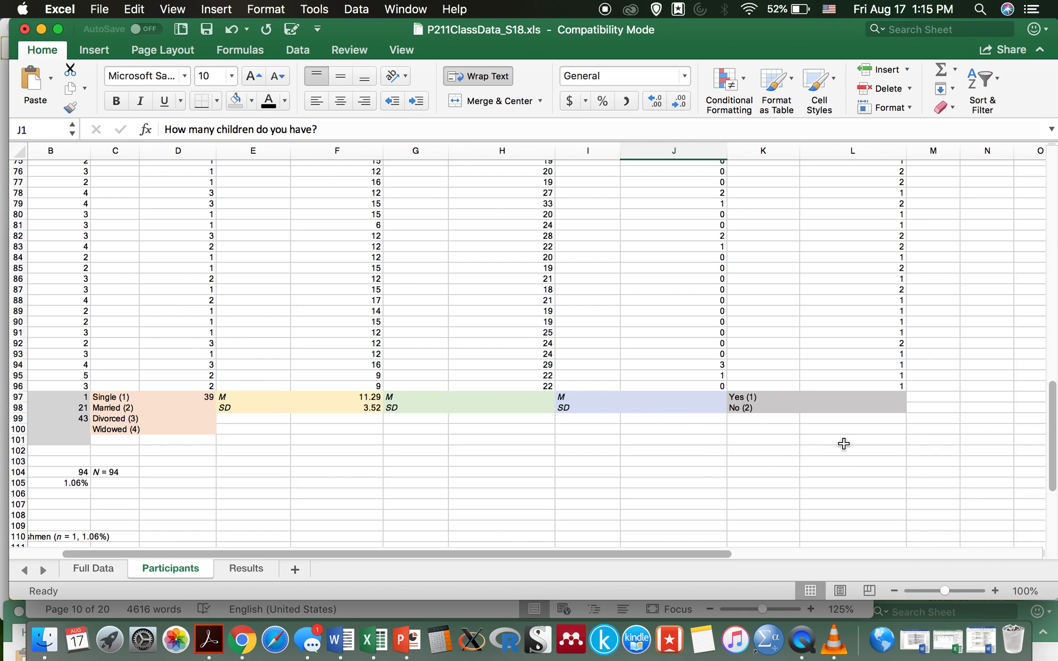
scroll(836, 415, "up", 5)
scroll(834, 414, "up", 15)
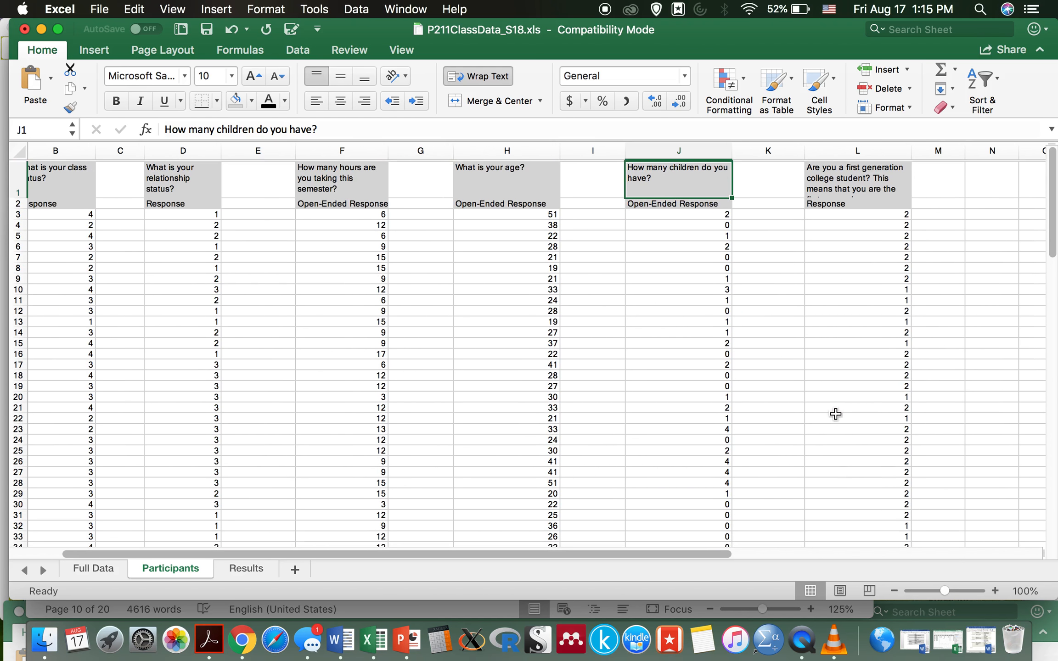
scroll(871, 495, "down", 20)
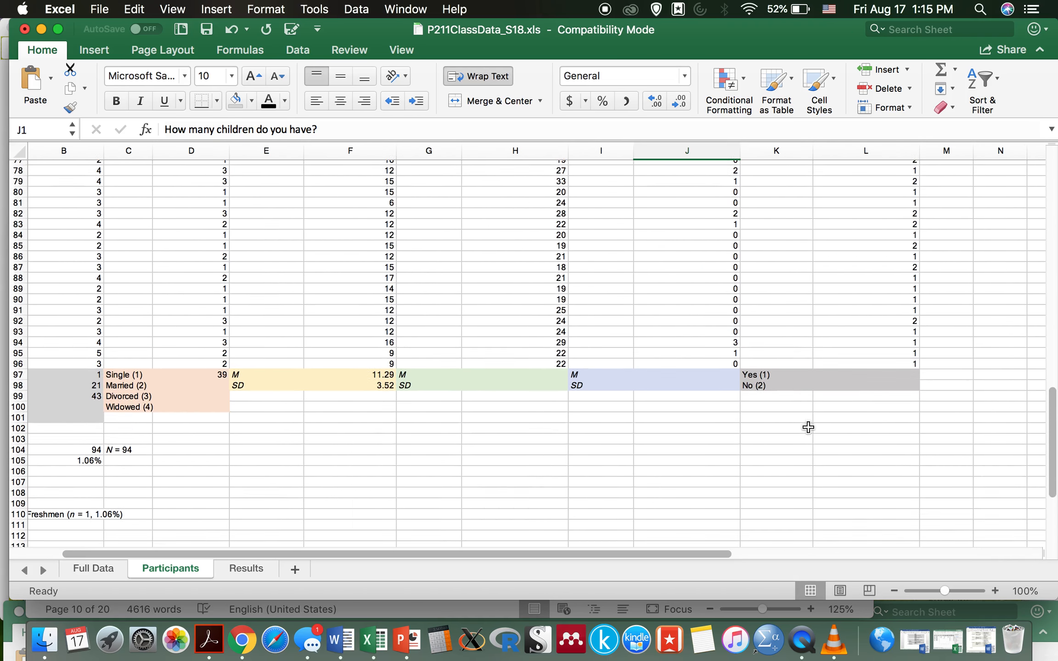
scroll(808, 427, "down", 2)
scroll(809, 427, "left", 2)
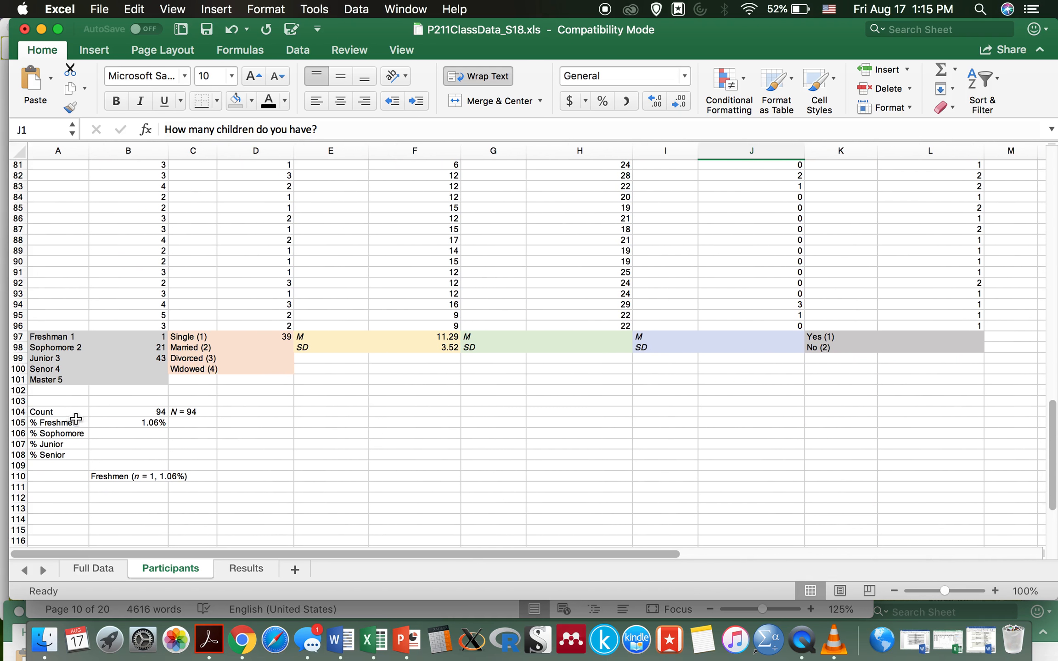
- Label cell K104 "Count" below the first-generation responses and check the count formula in B104 as the model for L104
left_click(841, 411)
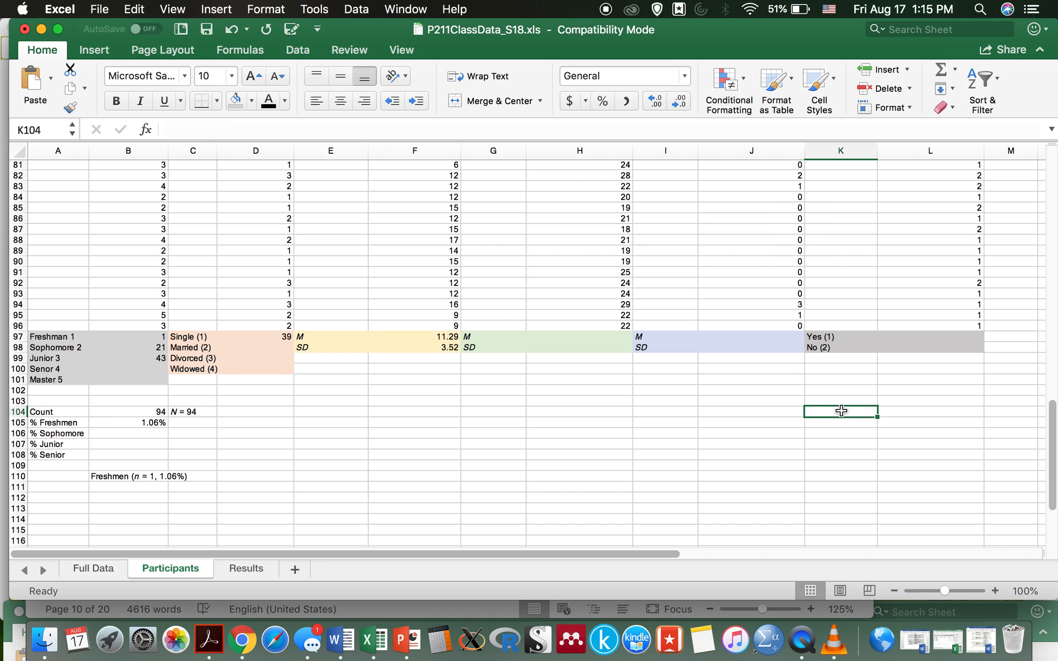
type("coun")
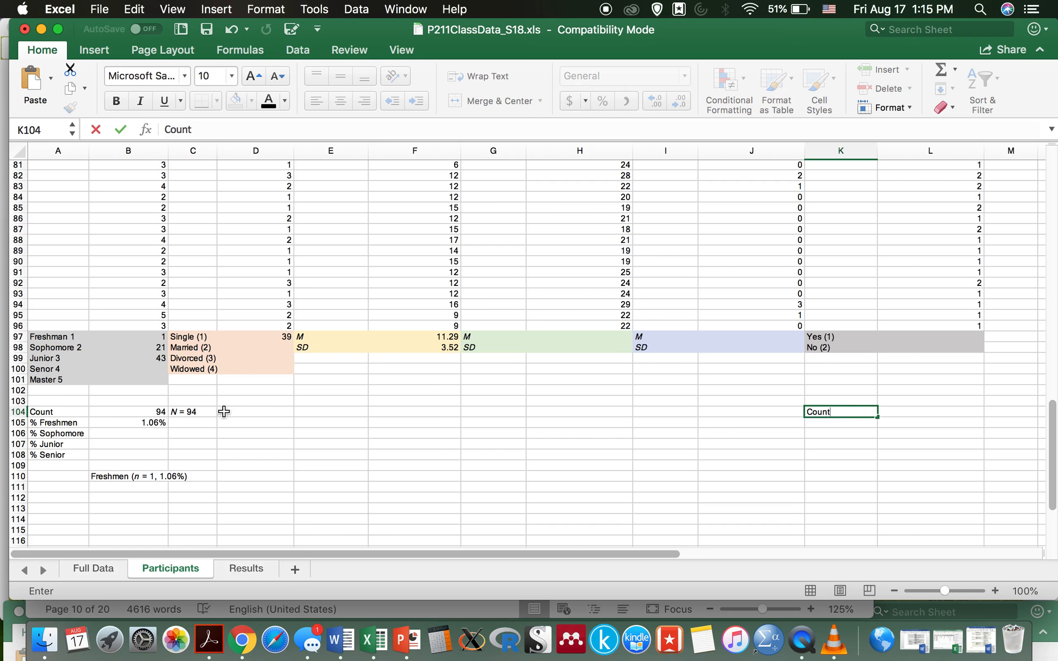
left_click(147, 412)
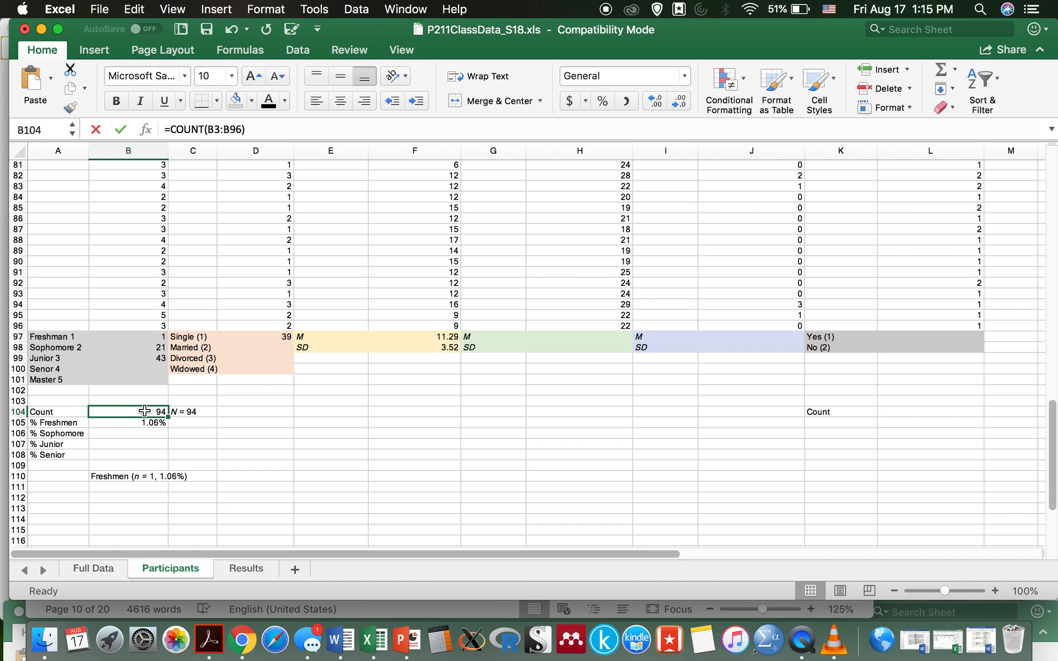
left_click(917, 411)
left_click(130, 412)
left_click(900, 413)
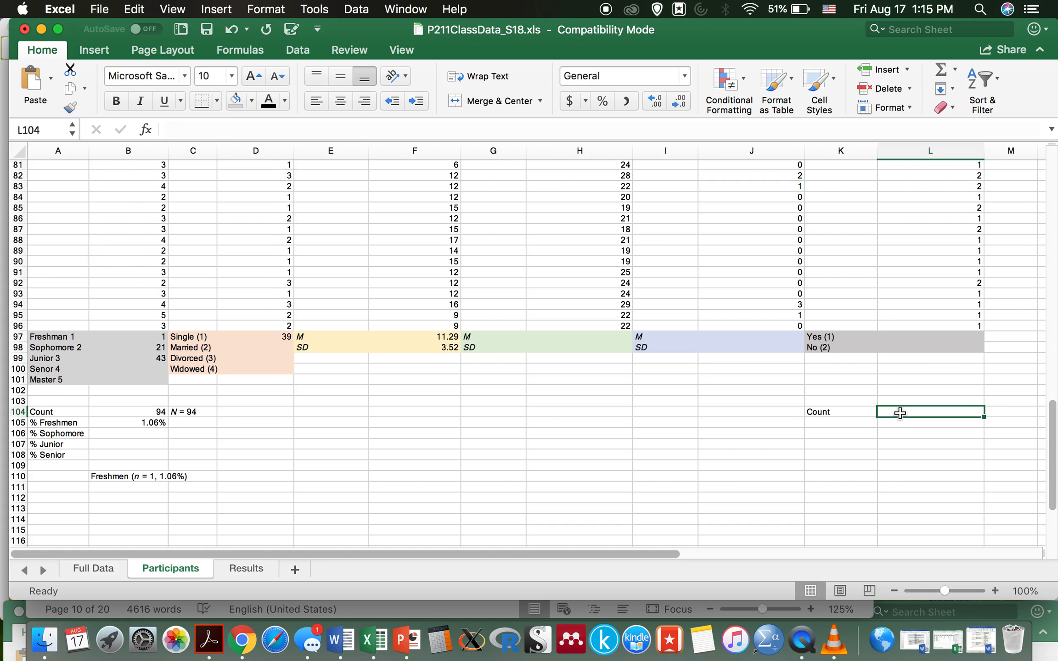
- Add the labels "% Yes" in K105 and "% No" in K106 below the Count label
left_click(835, 423)
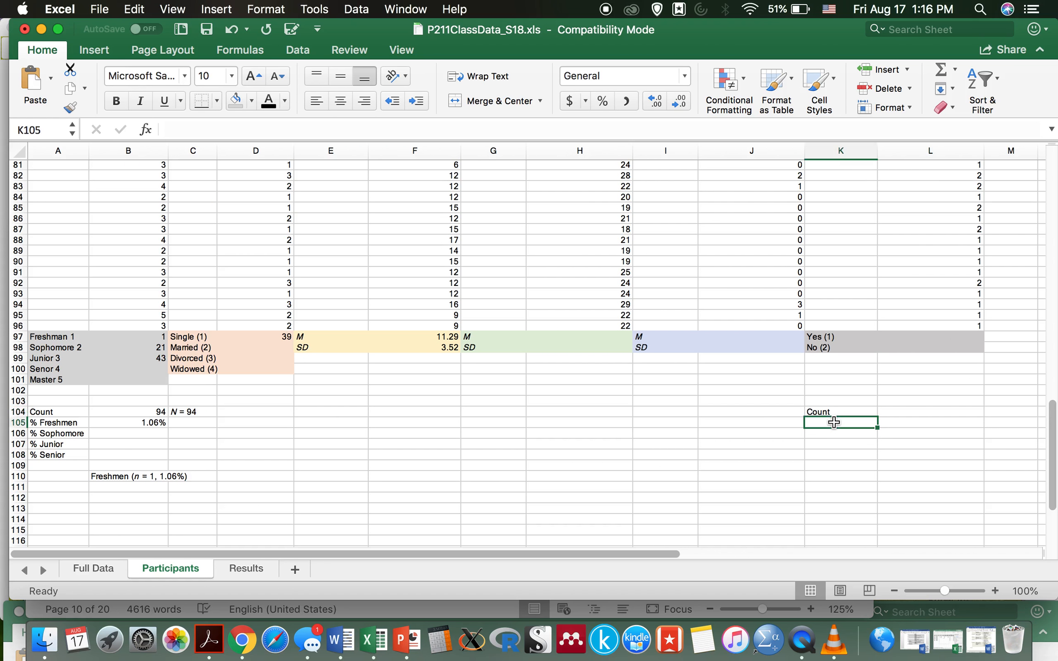
type("% Yes")
key("Return")
type("%")
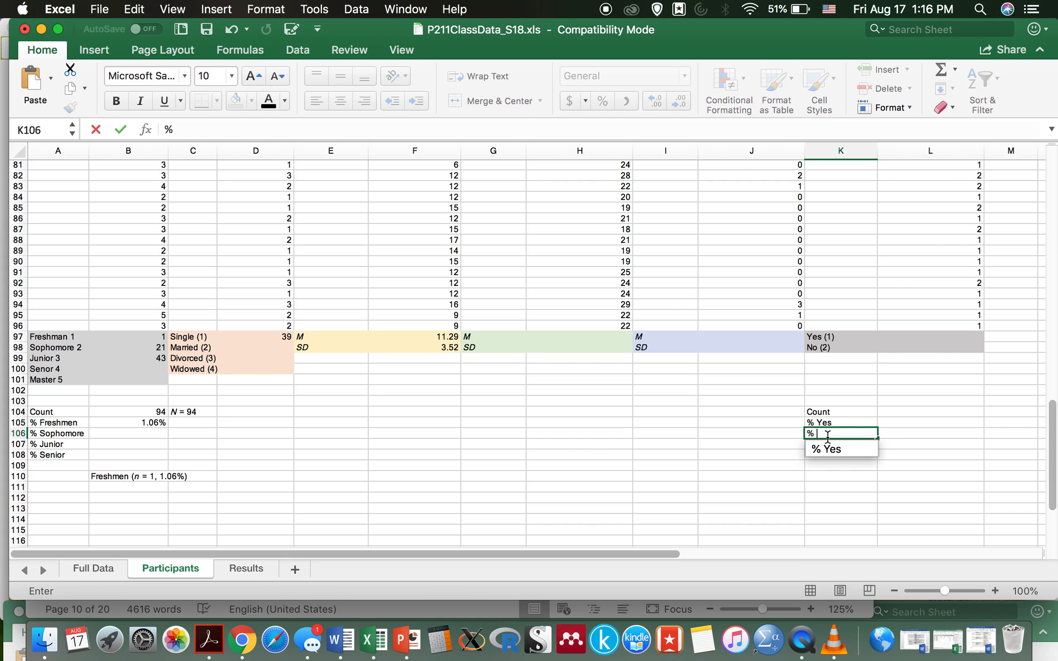
type(" No")
left_click(896, 487)
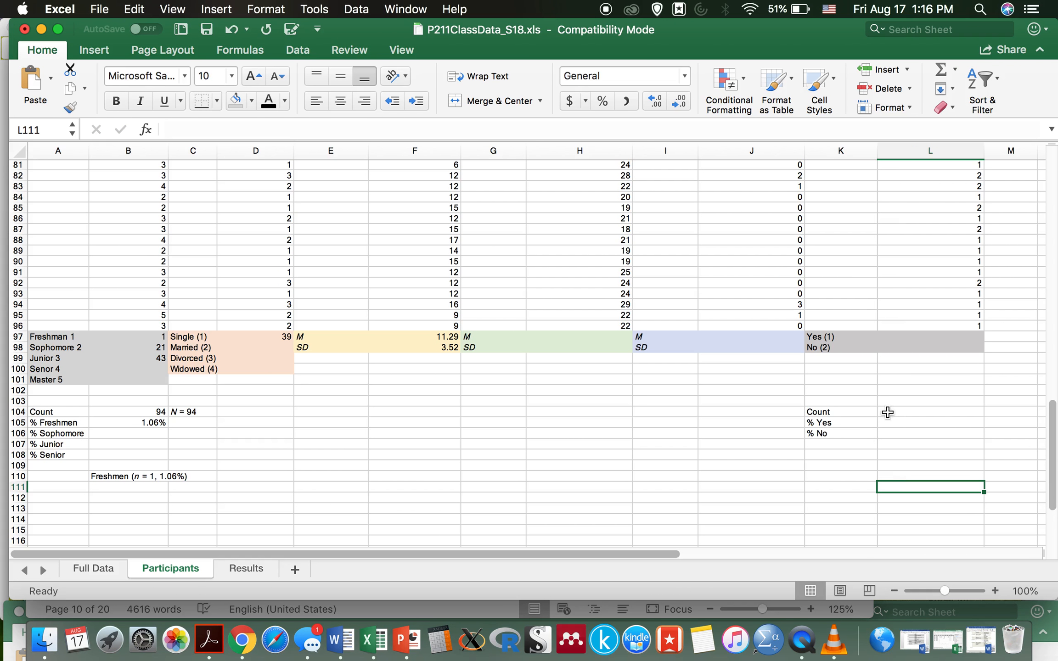
left_click_drag(818, 412, 921, 434)
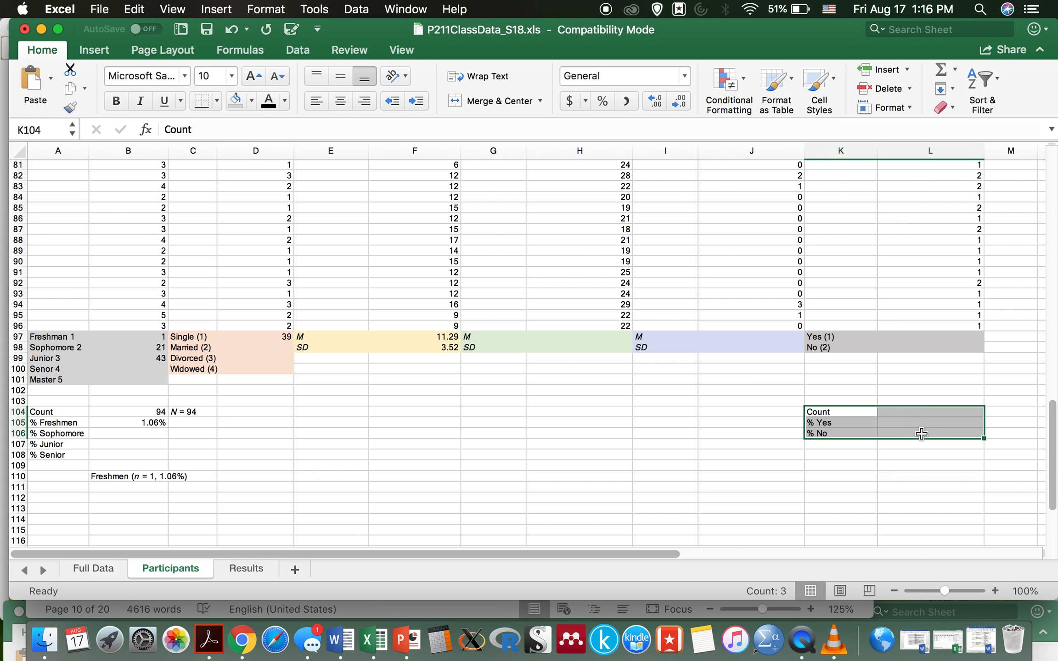
left_click(667, 475)
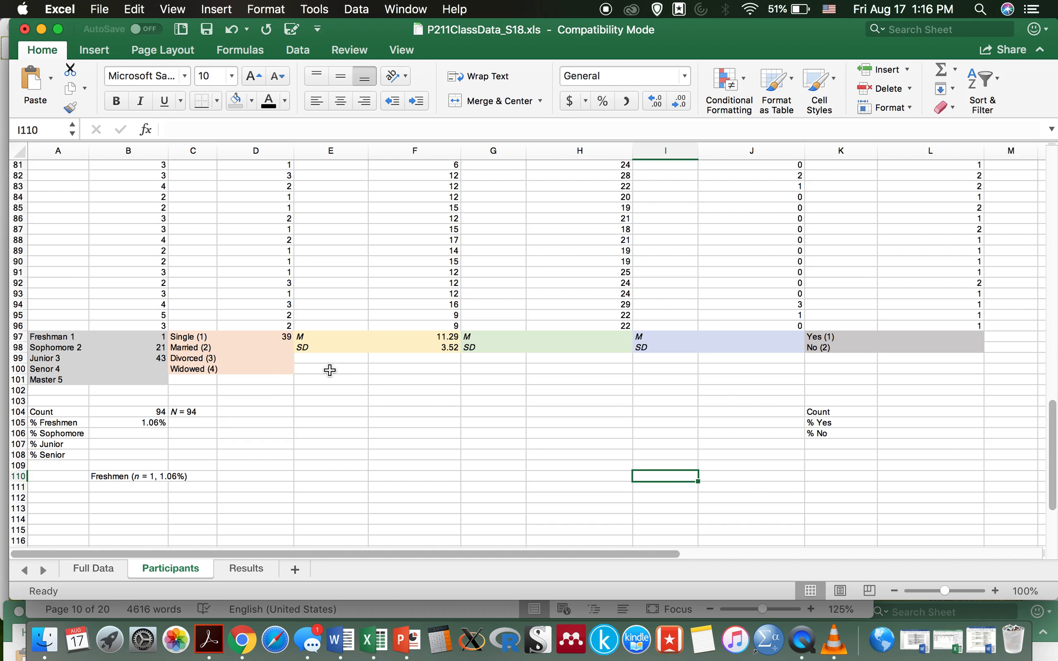
- Check the question columns on the Results sheet, and copy column K, "How important is it for you to get an A in this course?", from Full Data
left_click(243, 572)
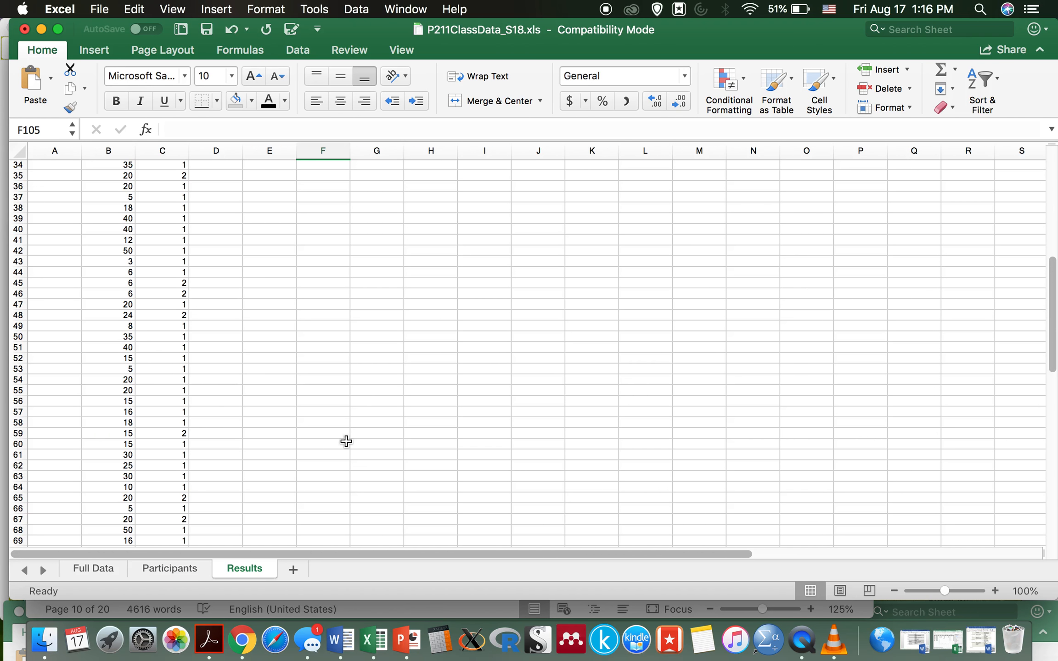
scroll(346, 442, "up", 10)
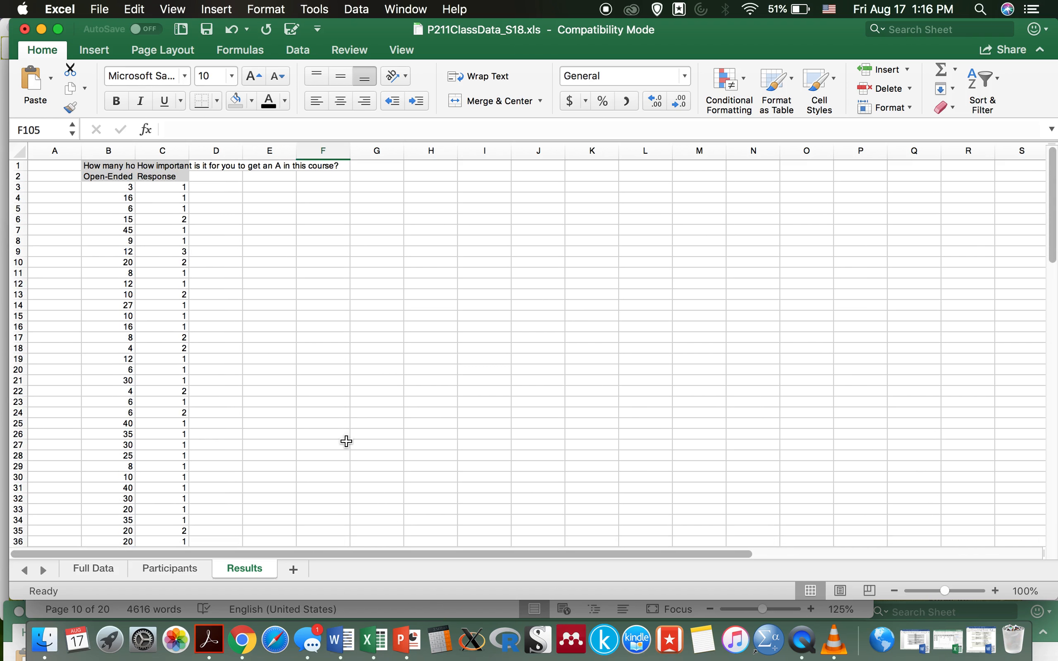
left_click(94, 570)
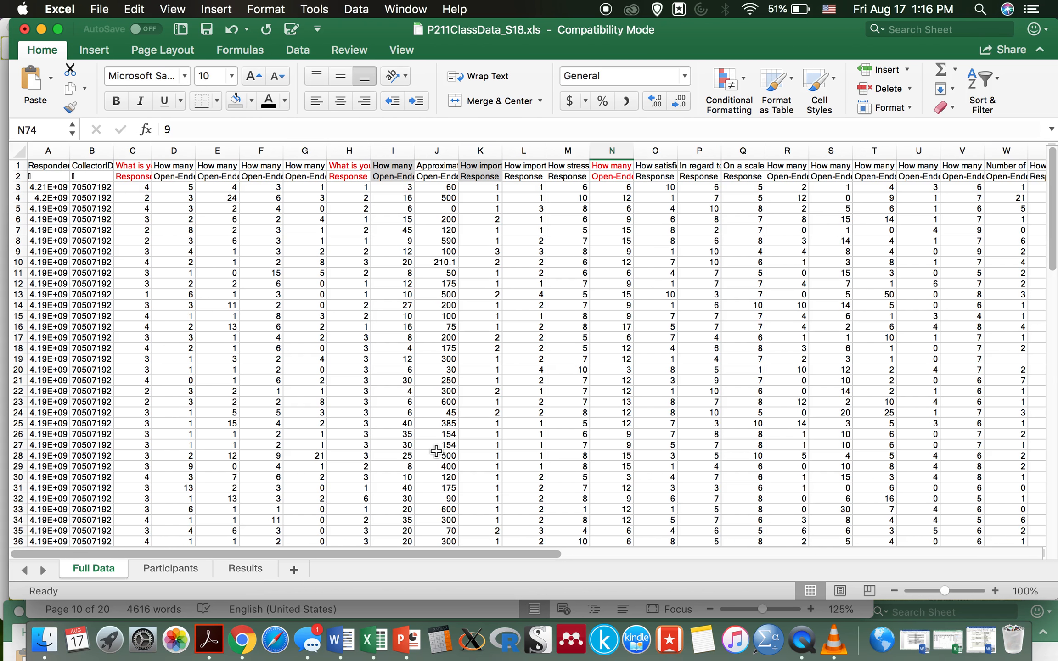
scroll(851, 186, "right", 2)
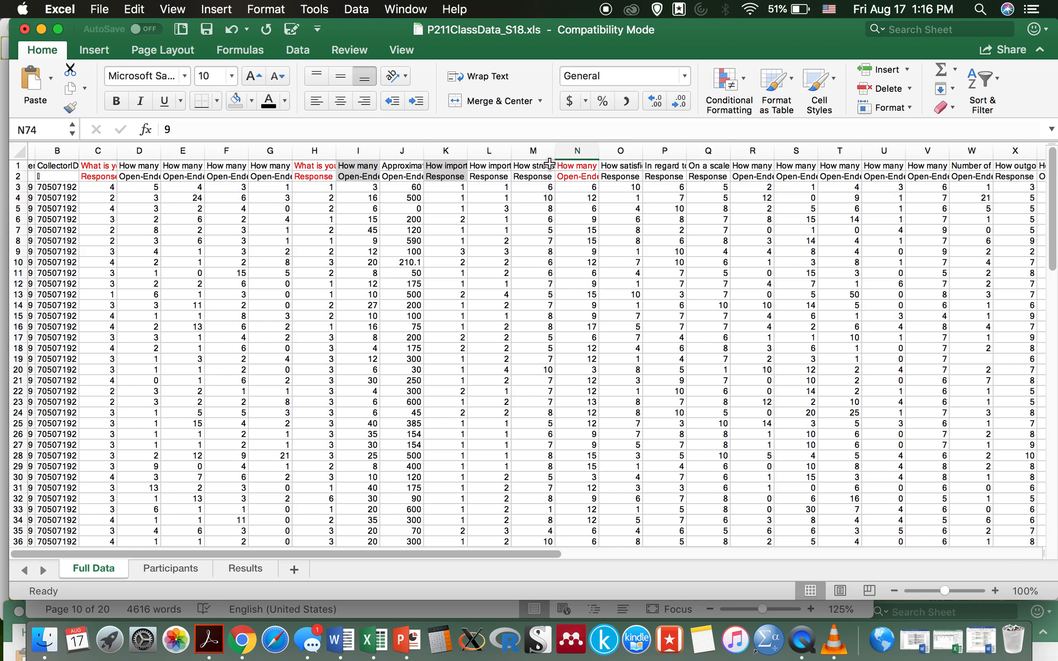
left_click(450, 153)
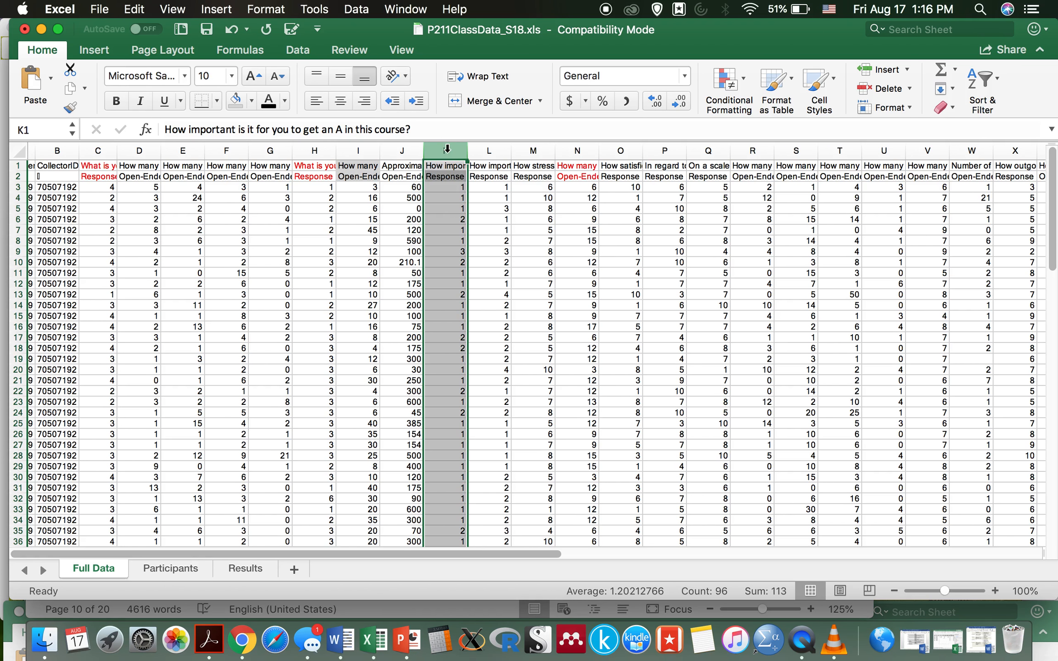
right_click(445, 187)
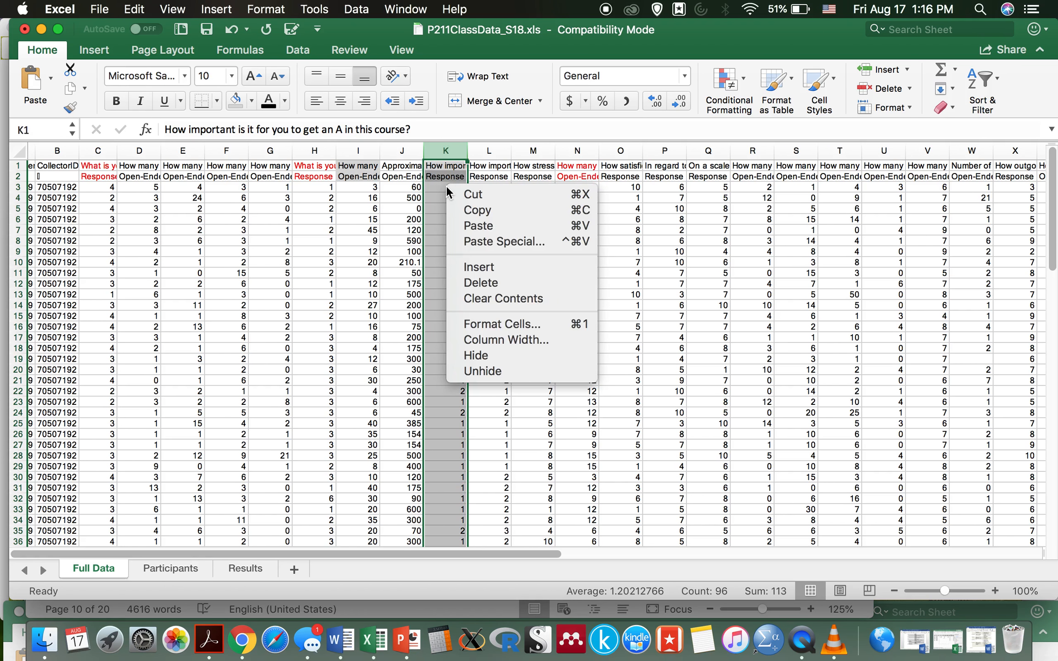
left_click(483, 209)
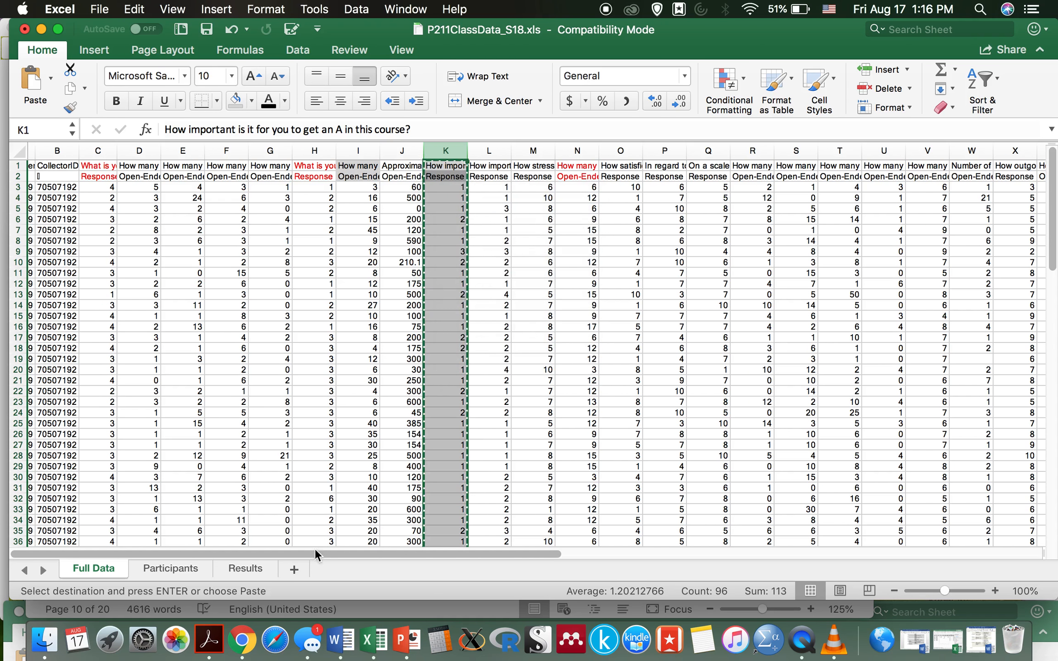
- Paste the copied question column into column C of the Results sheet, over the existing data
left_click(246, 571)
left_click(170, 164)
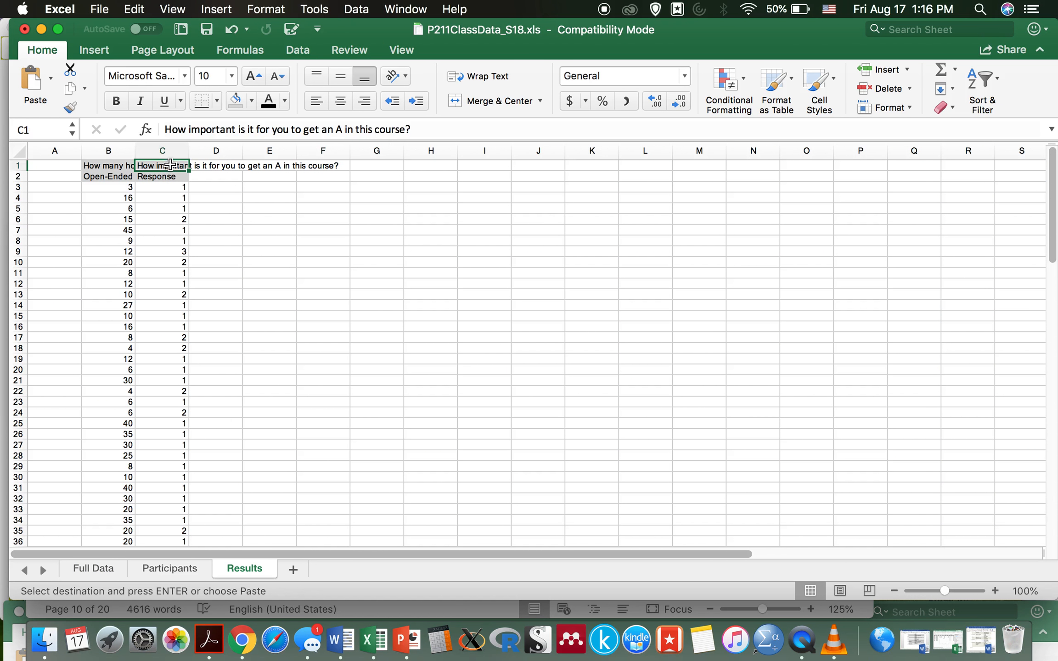
key("shift+super+Down")
right_click(166, 189)
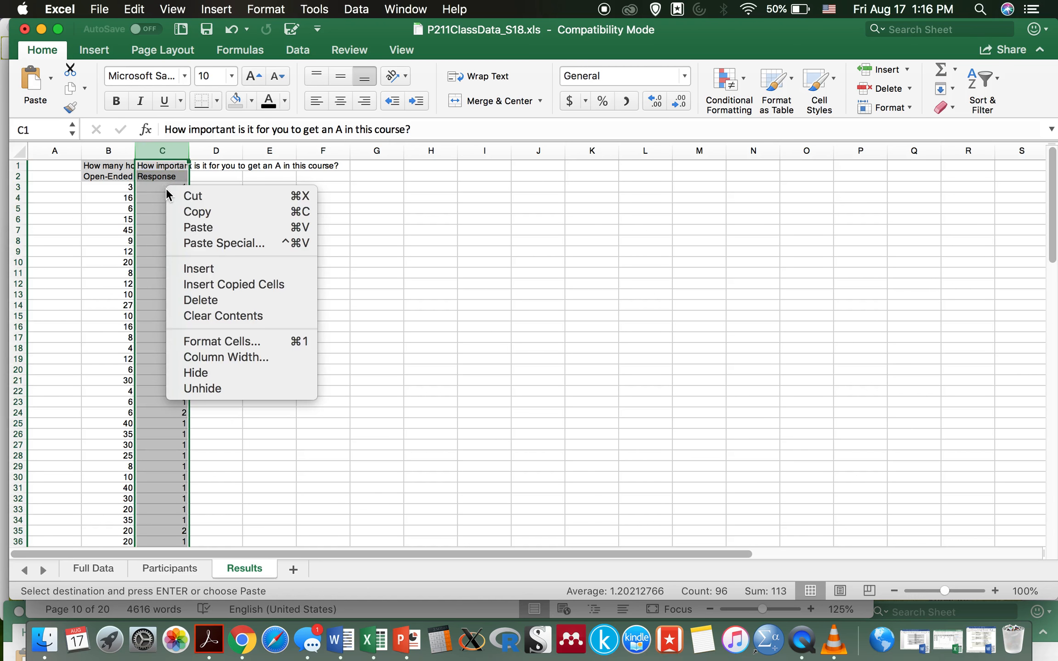
left_click(216, 229)
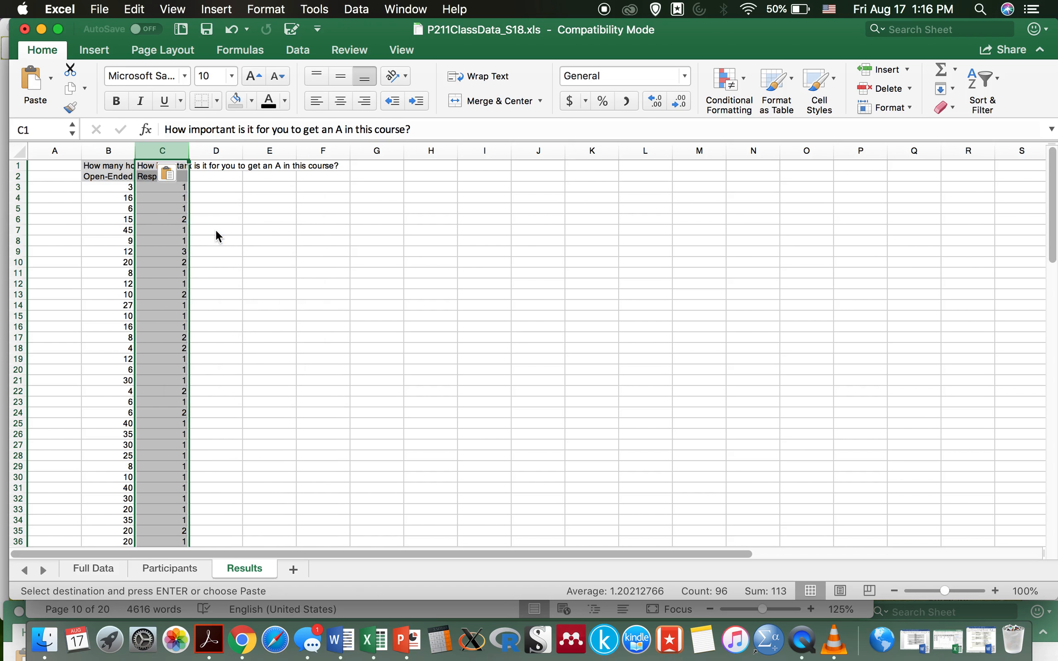
left_click(257, 248)
- Examine the M, SD, r and p rows below the data on the Results sheet
scroll(340, 244, "down", 1)
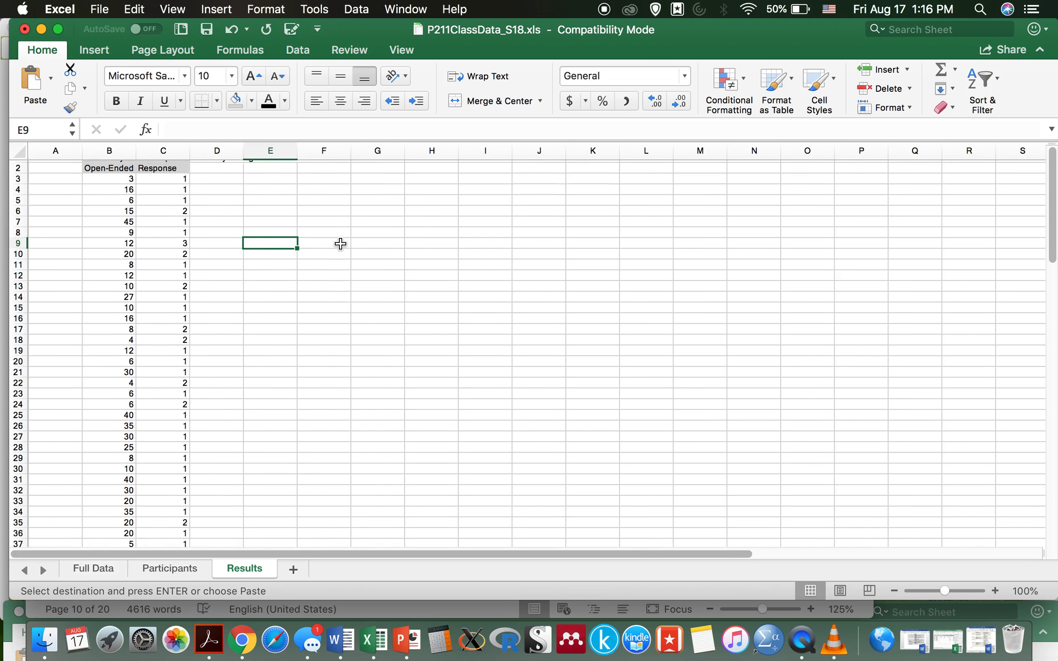
scroll(304, 312, "up", 1)
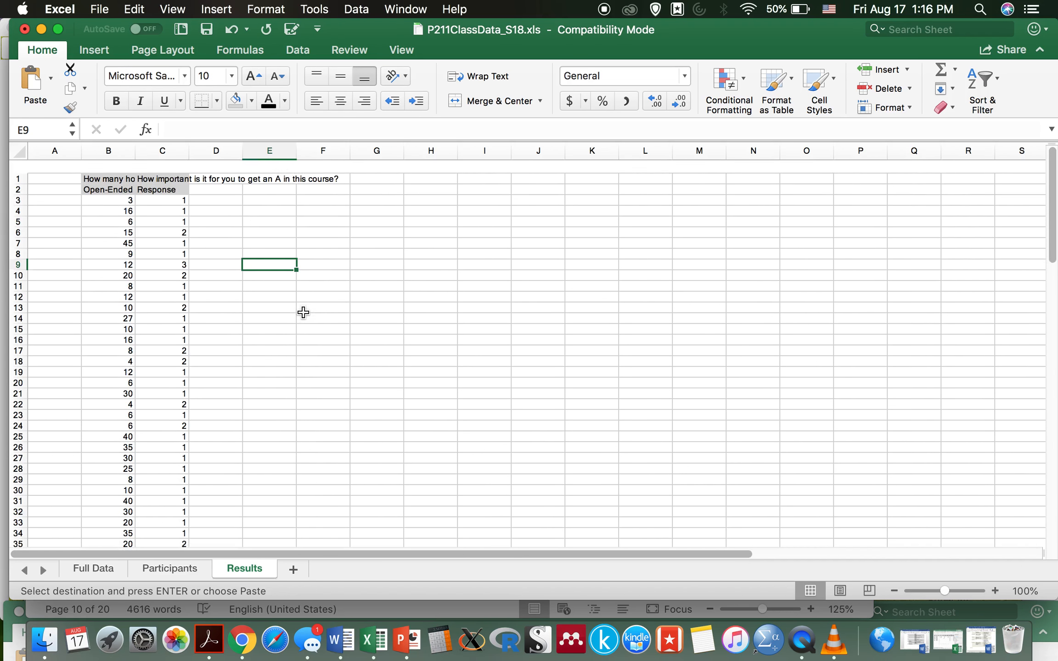
scroll(303, 313, "down", 20)
scroll(303, 312, "down", 5)
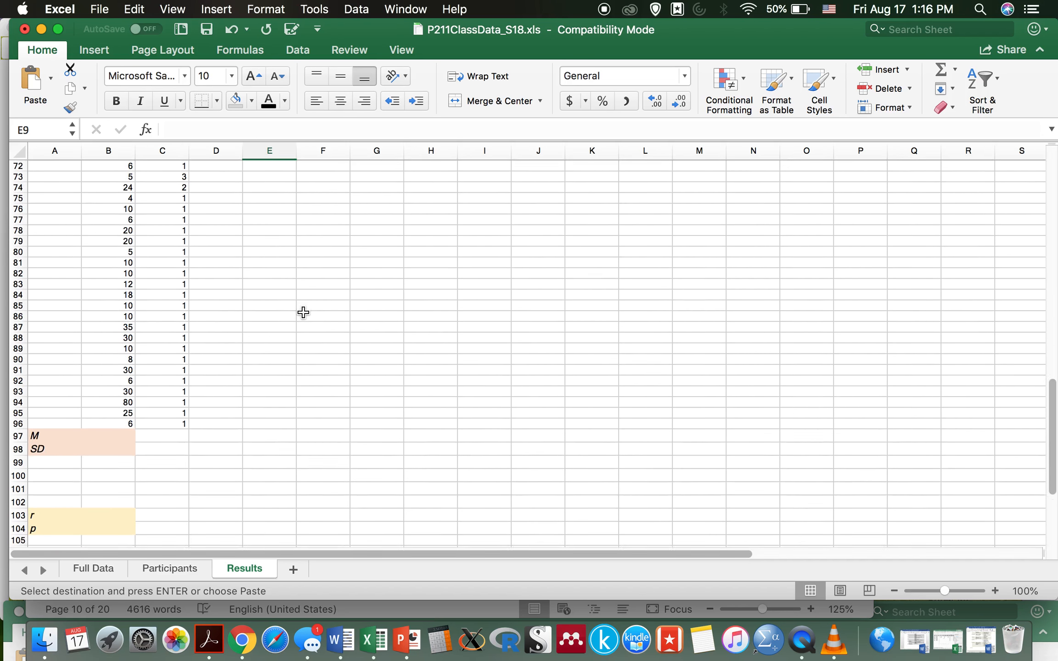
- Shade the M and SD cells B97:C98 below the question columns with the same light orange fill as their row labels
scroll(303, 312, "up", 20)
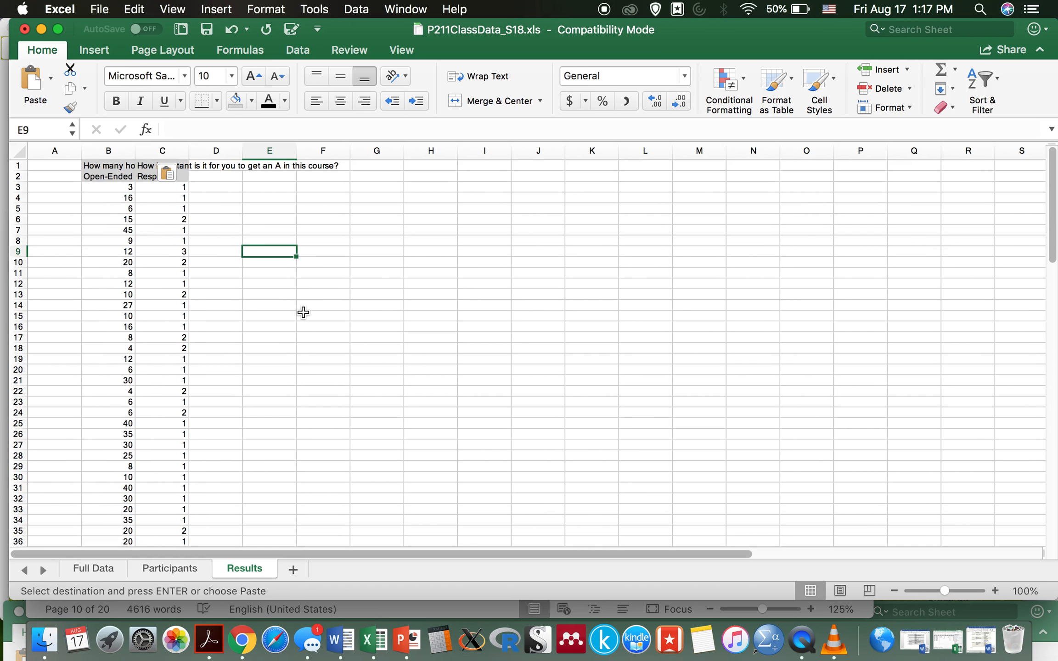
scroll(523, 484, "down", 10)
scroll(523, 484, "down", 10)
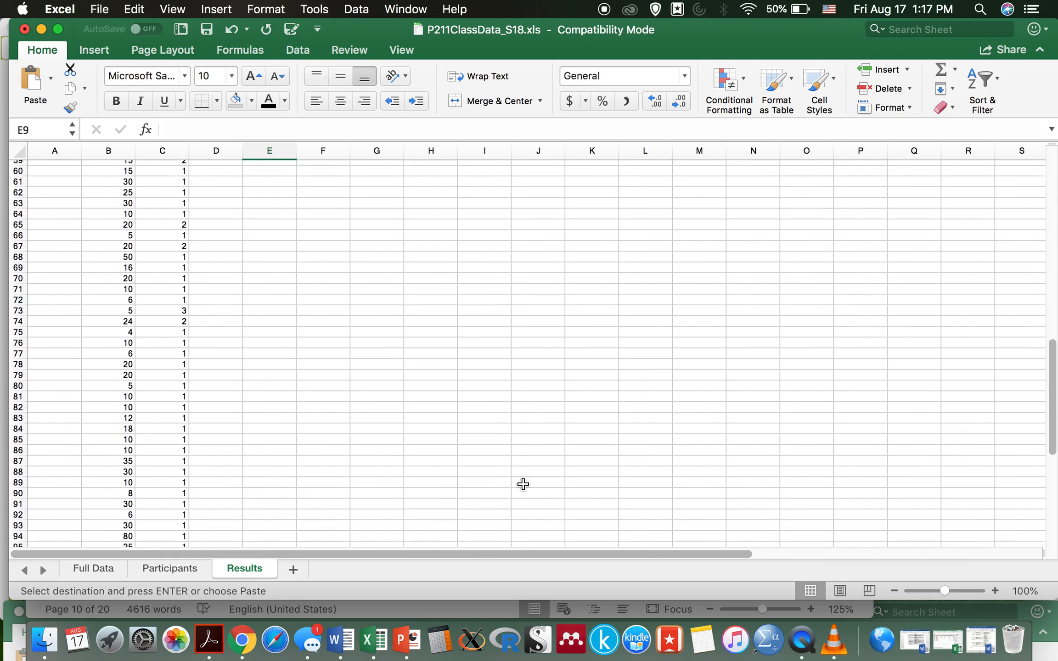
scroll(524, 485, "up", 10)
scroll(524, 484, "down", 10)
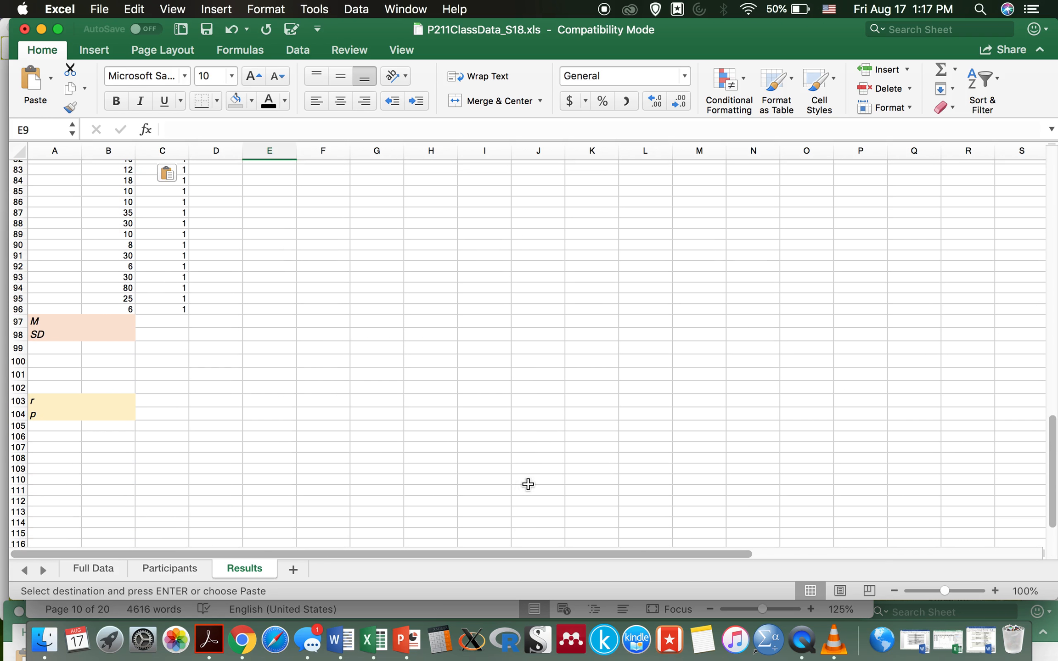
left_click(125, 324)
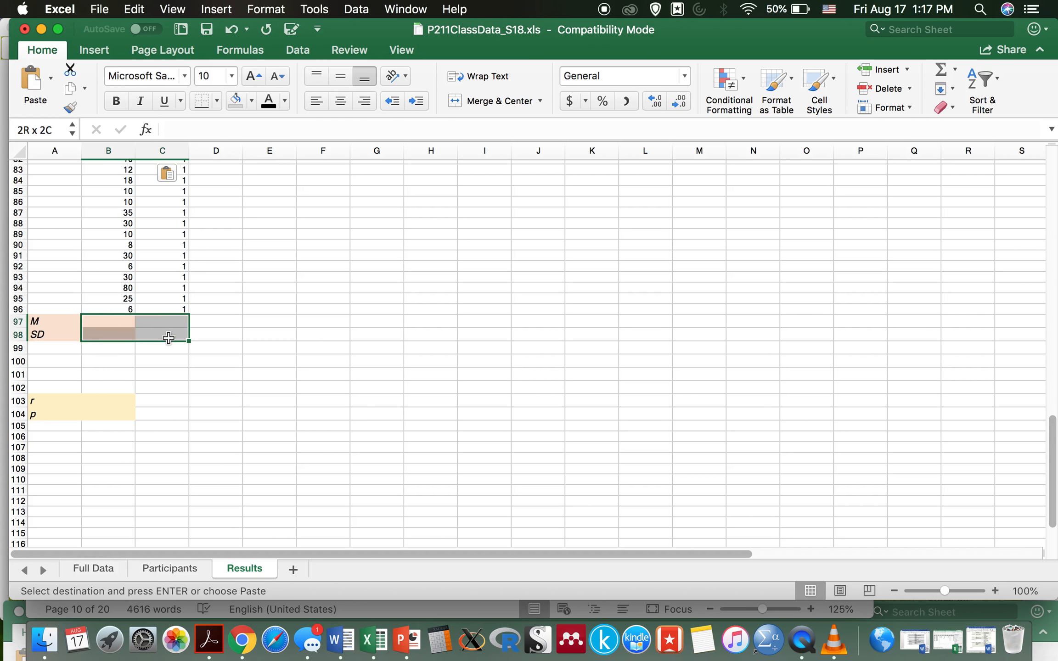
left_click(251, 100)
left_click(310, 192)
left_click(192, 366)
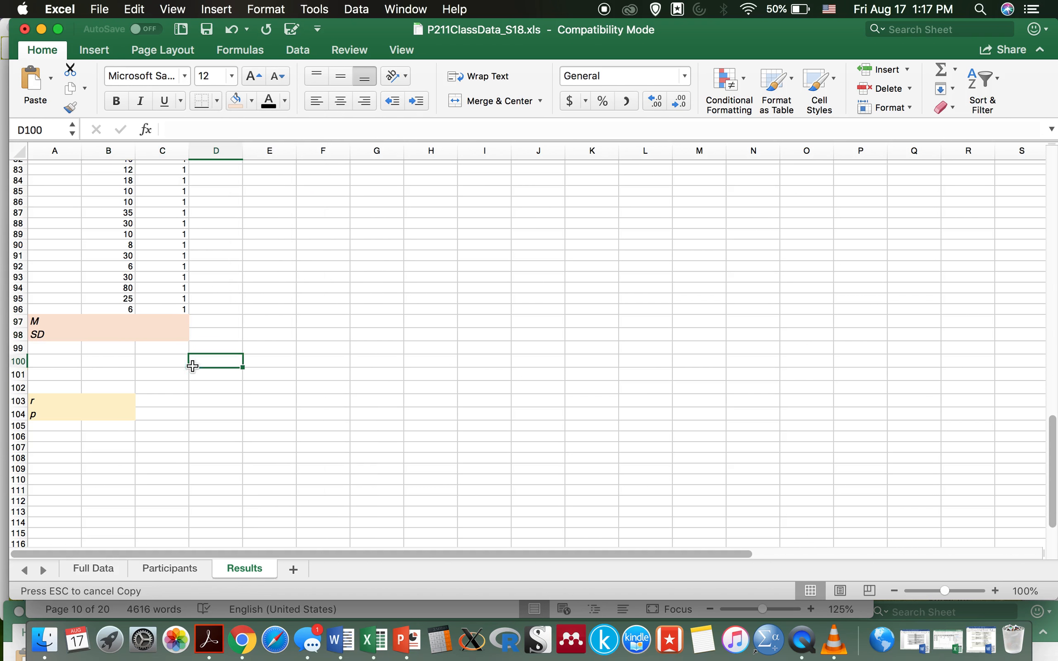
- Review the two question columns on the Results sheet, including the full question text in C1
scroll(165, 319, "up", 20)
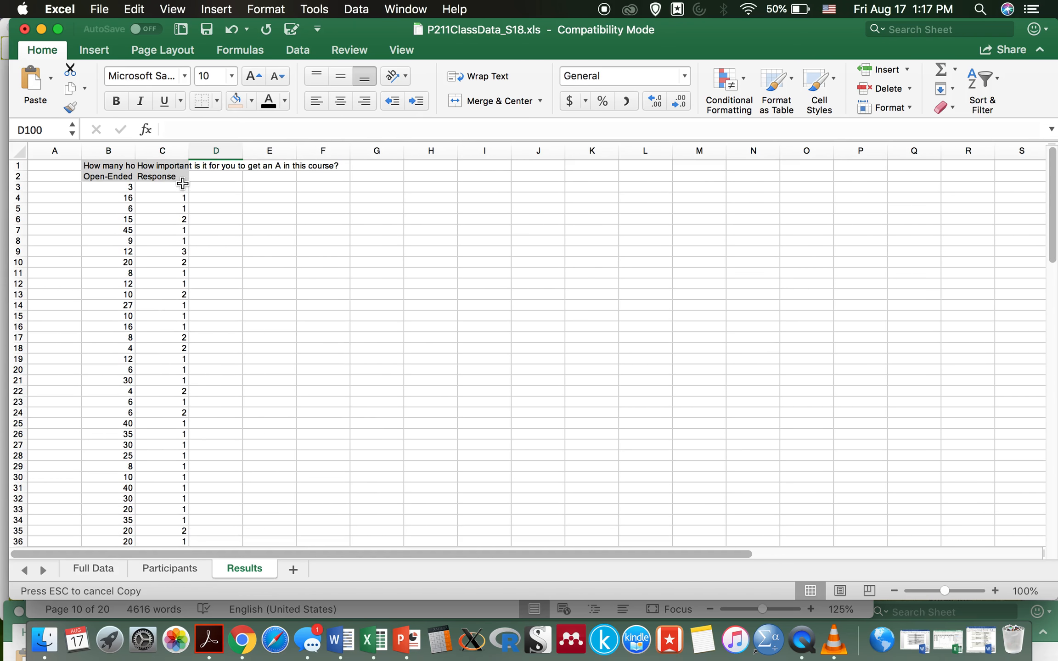
scroll(204, 461, "down", 18)
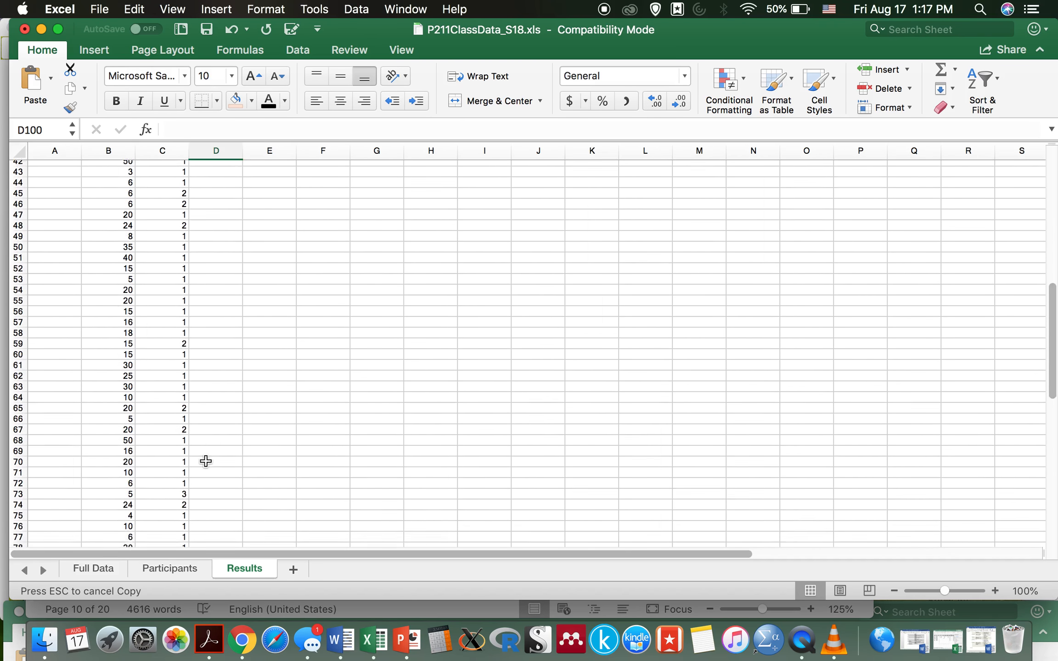
scroll(206, 461, "down", 3)
scroll(205, 461, "up", 20)
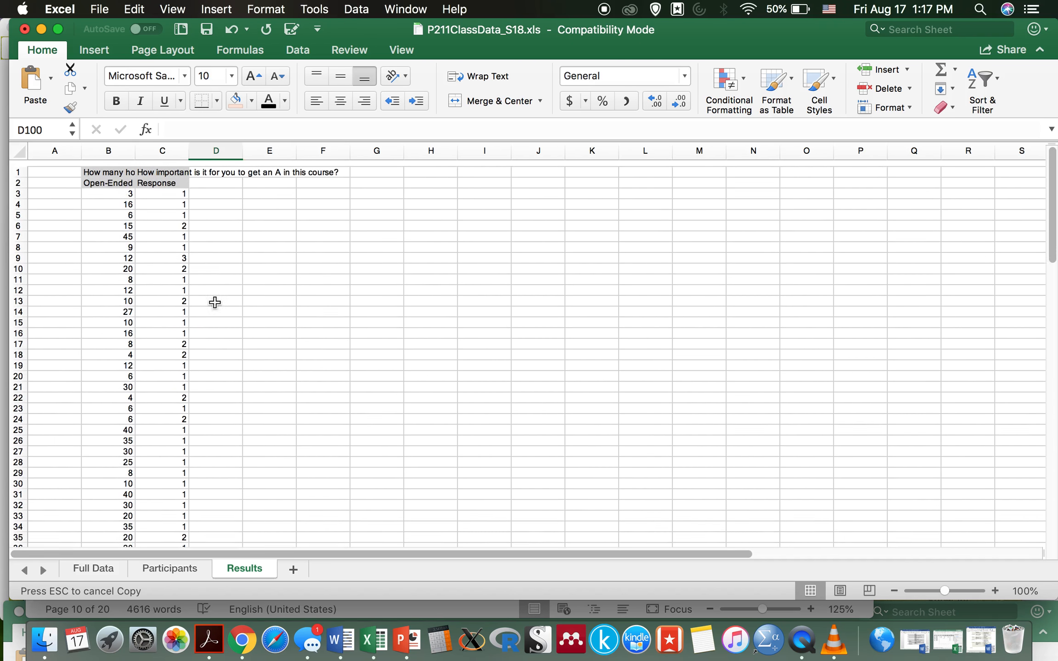
left_click_drag(172, 171, 175, 164)
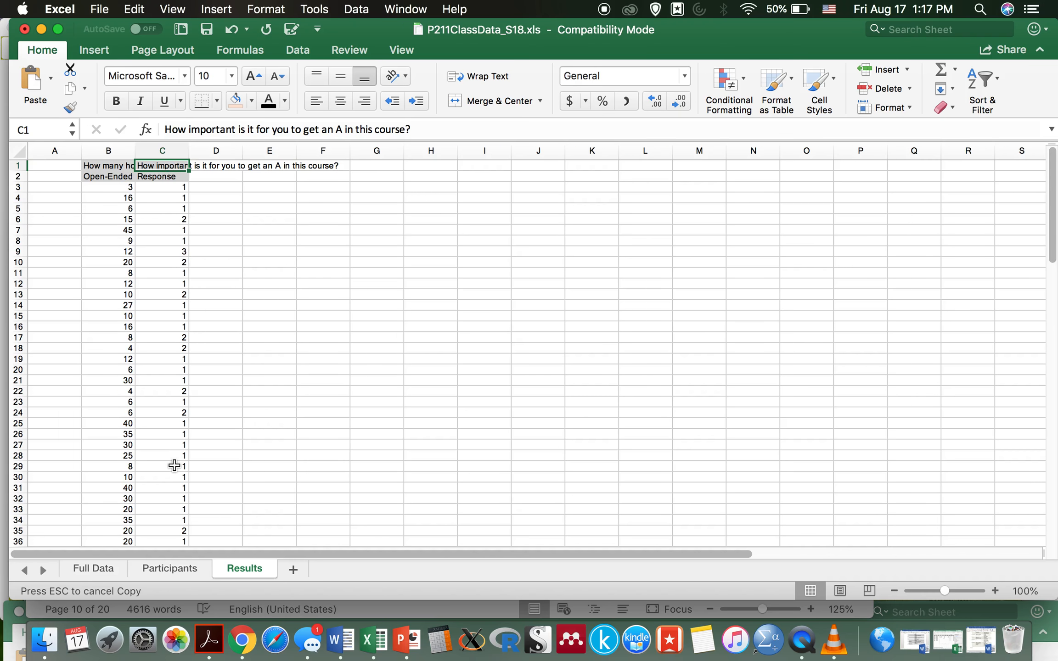
scroll(174, 466, "down", 10)
scroll(175, 466, "down", 13)
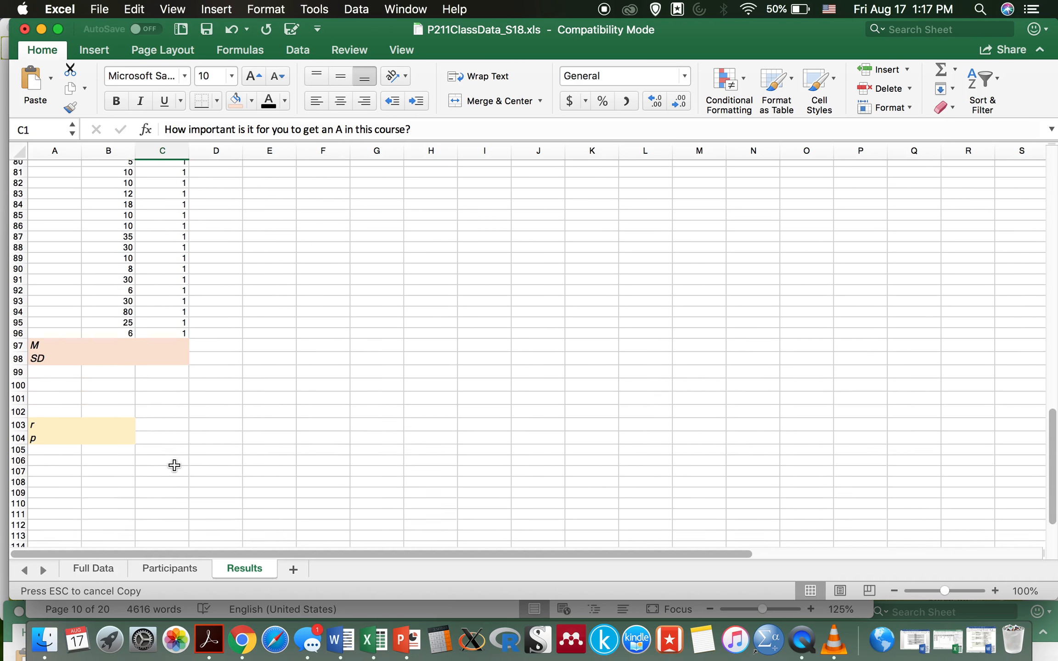
- Calculate the mean of B3:B96 in cell B97 with the AVERAGE function
left_click(119, 339)
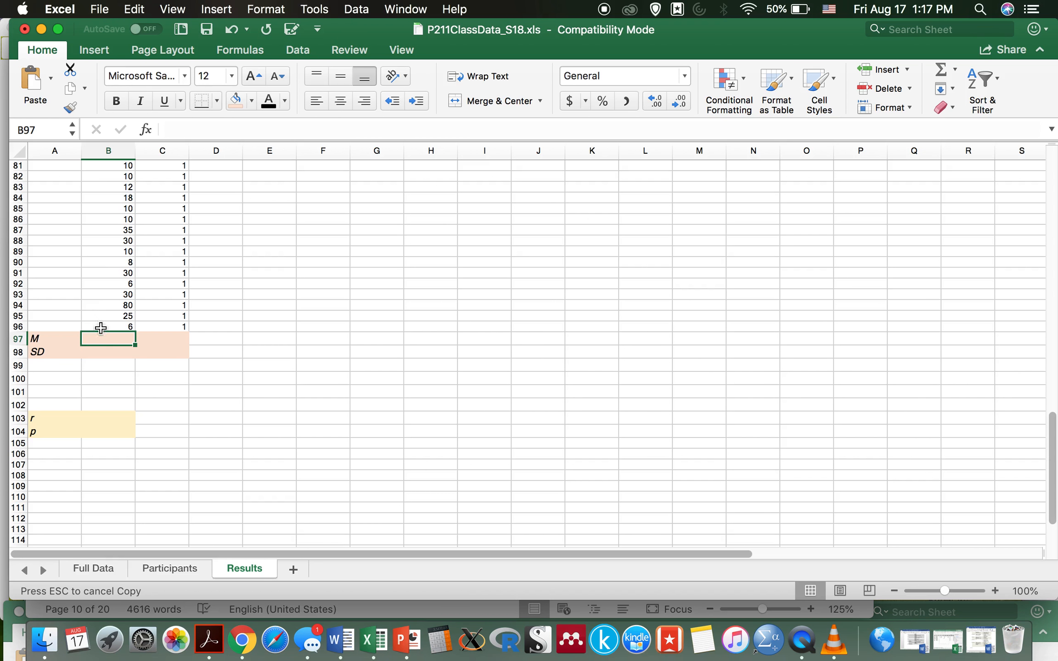
type("=Av")
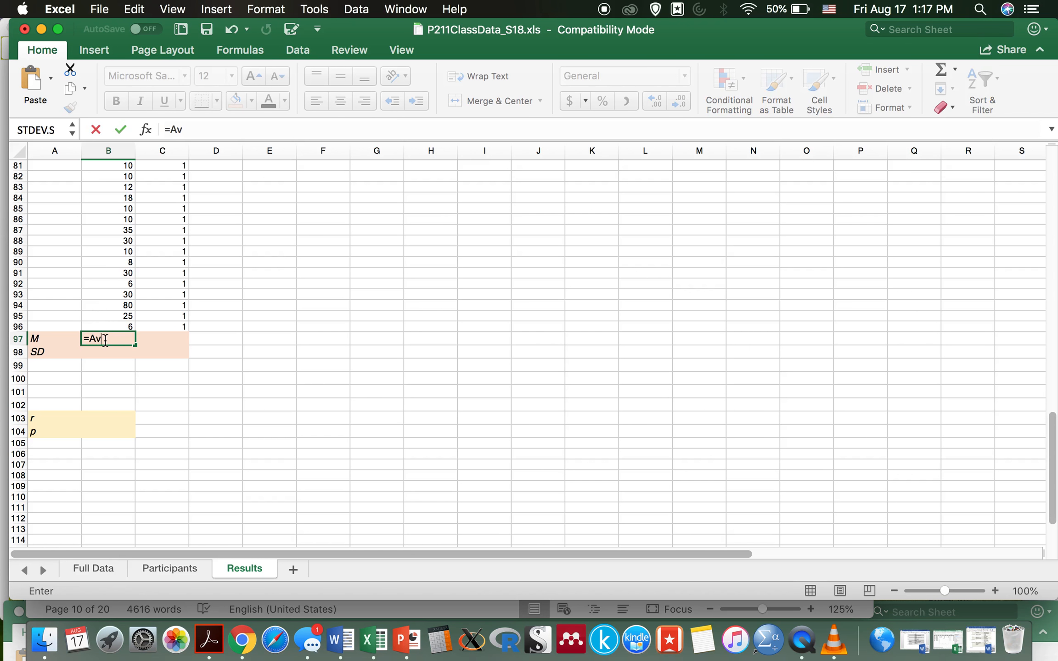
type("erage(")
left_click_drag(122, 326, 113, 192)
key("Return")
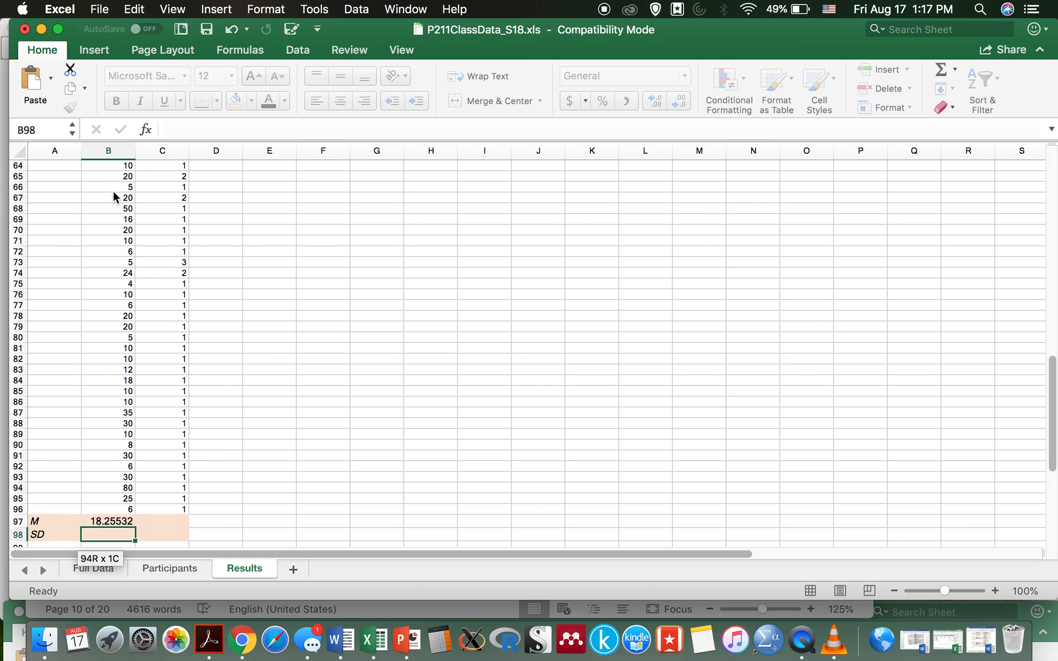
- Format the column B mean in B97 to two decimal places
key("super+c")
scroll(140, 317, "down", 5)
left_click(119, 348)
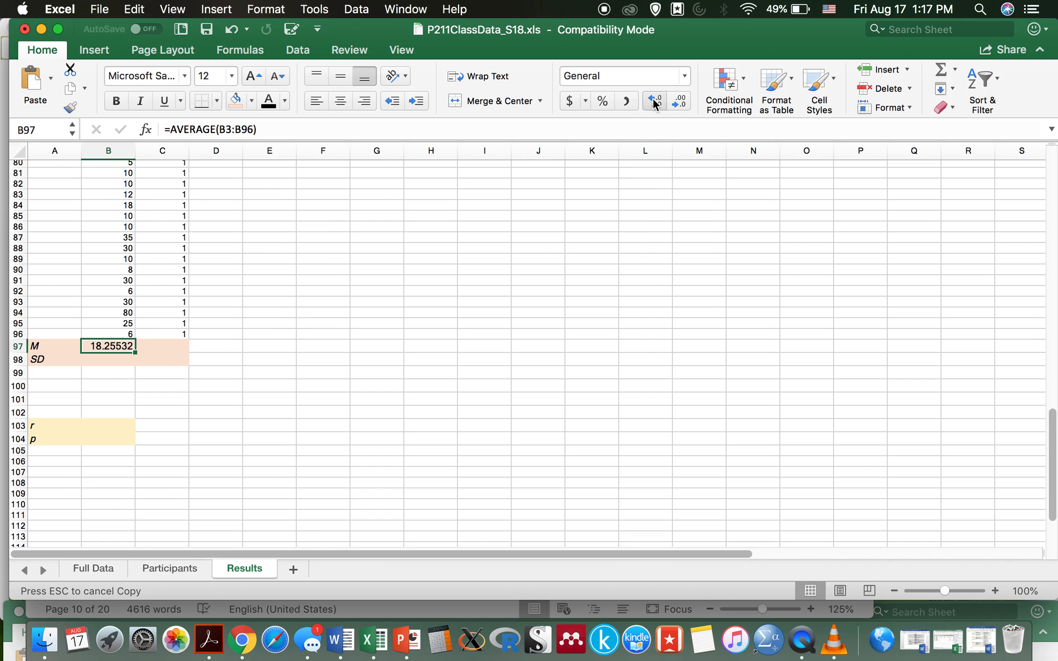
left_click(679, 97)
left_click(679, 98)
- Calculate the standard deviation of B3:B96 in B98 with the STDEV function and format it to two decimal places
left_click(118, 360)
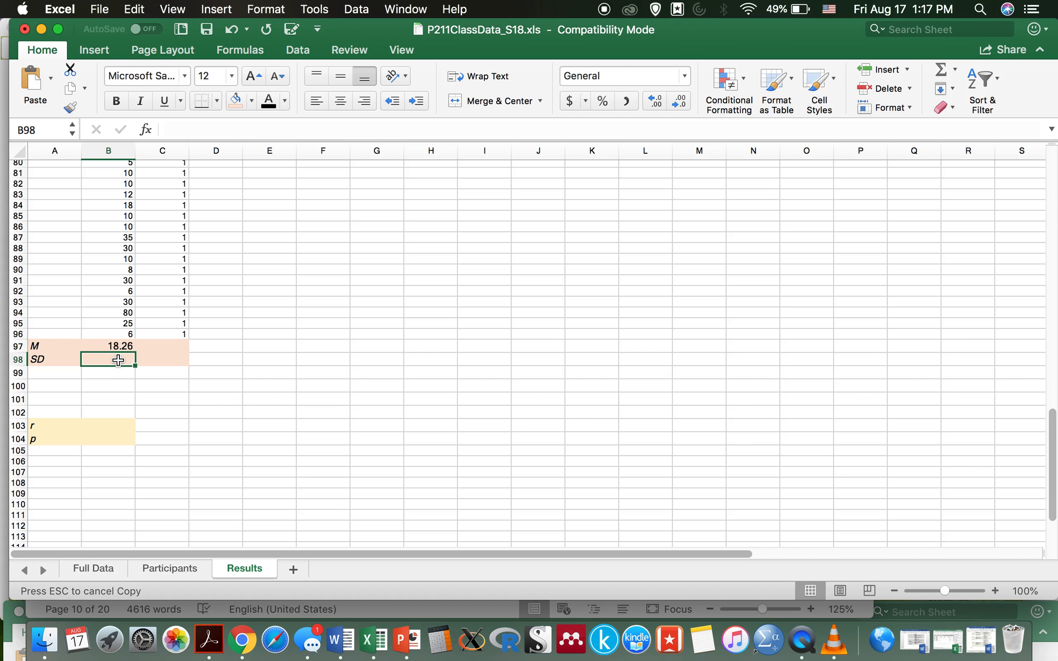
type("=STD")
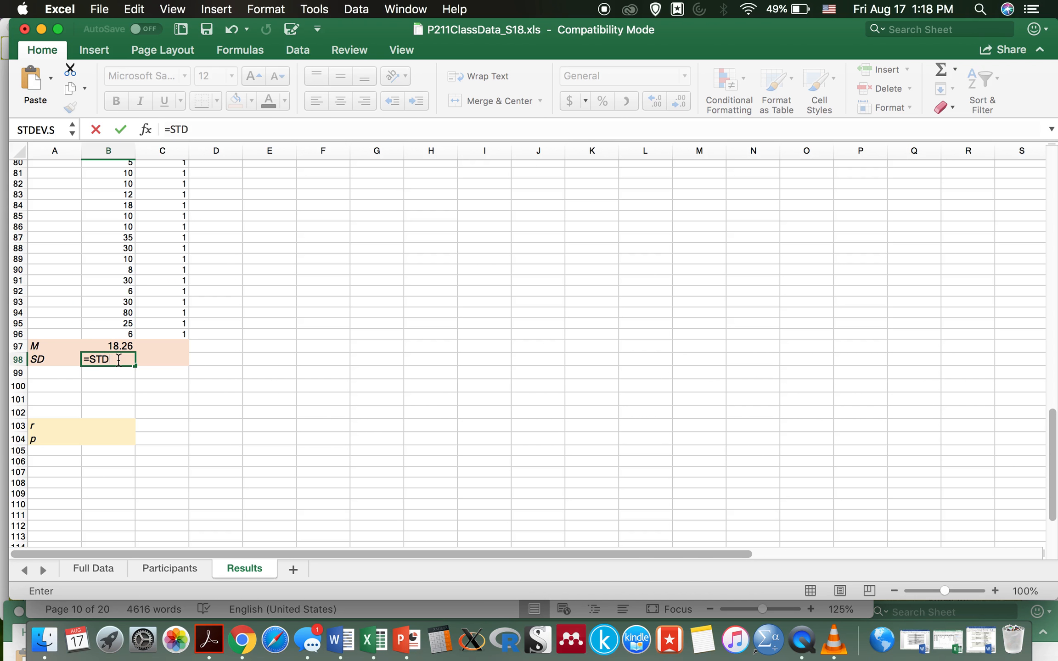
type("EV(")
left_click_drag(115, 334, 110, 187)
key("Return")
scroll(155, 399, "down", 3)
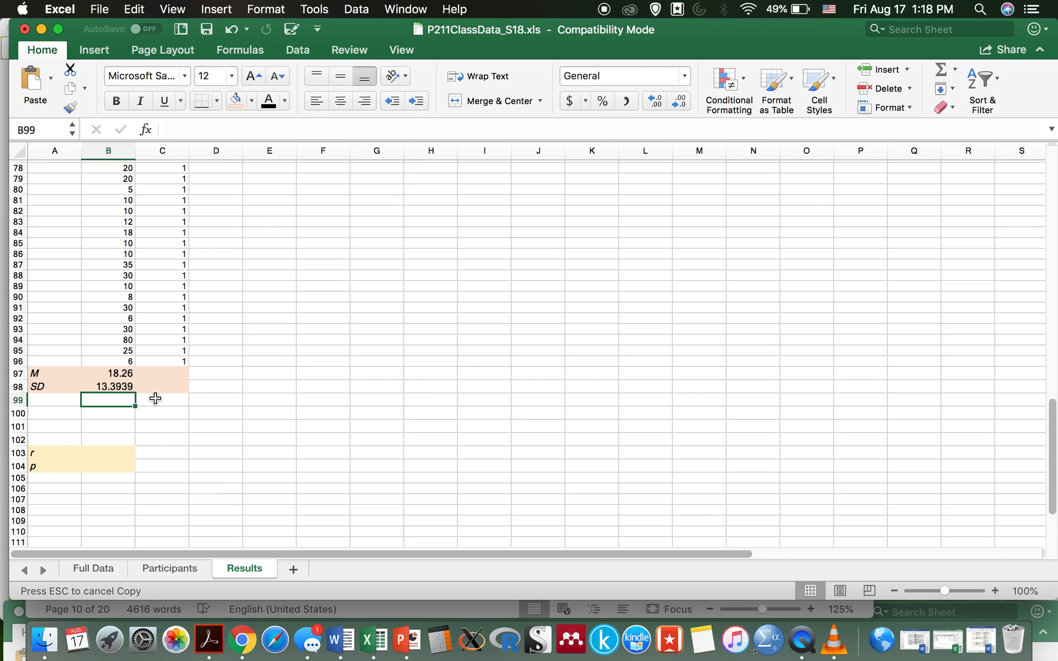
left_click(126, 391)
left_click(680, 101)
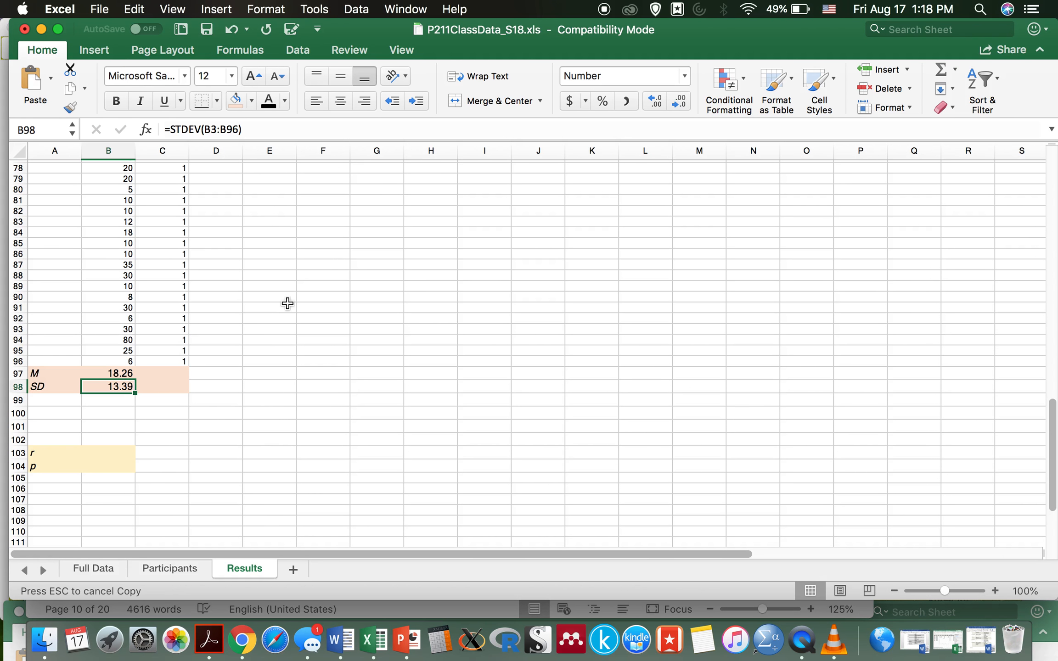
- Check the Results question columns against the question header and responses in column K of Full Data, and return to Results
scroll(287, 303, "up", 20)
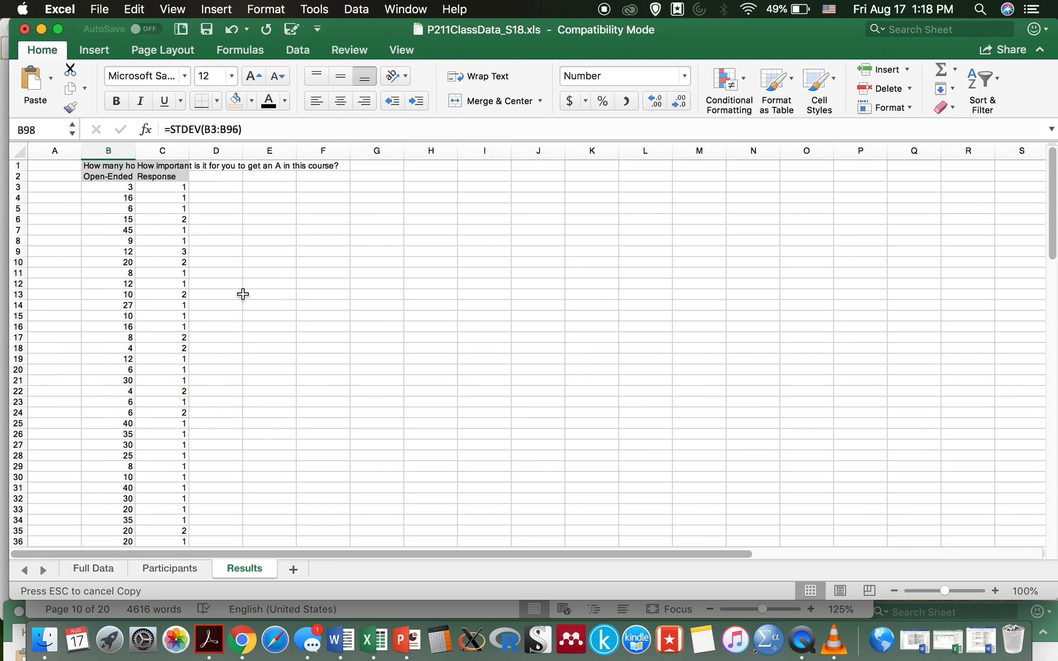
scroll(241, 408, "down", 7)
scroll(241, 409, "down", 15)
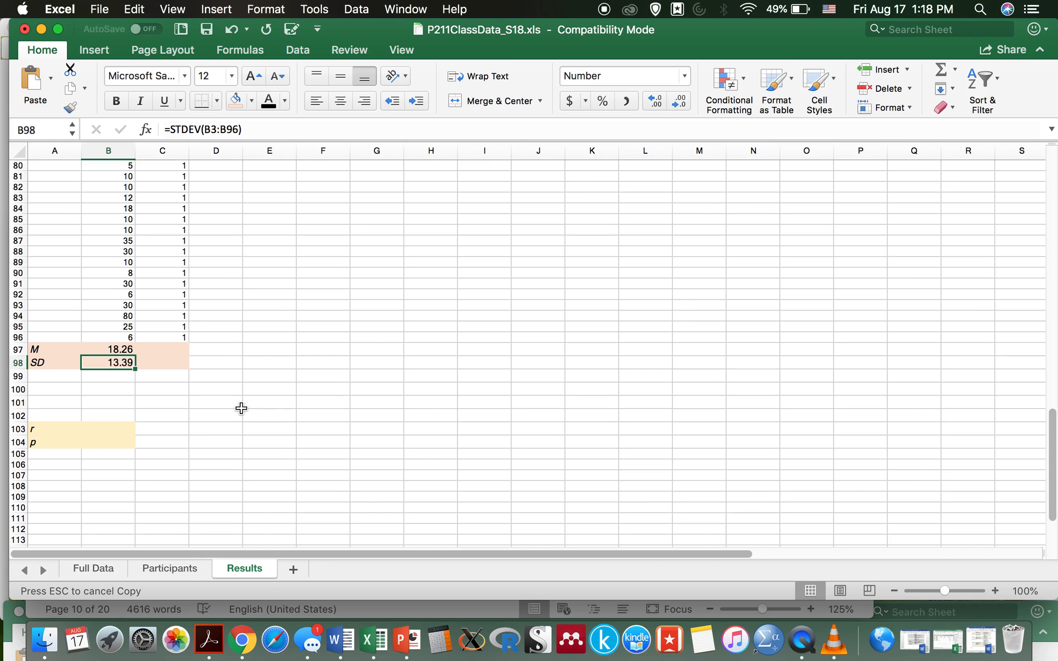
left_click(160, 349)
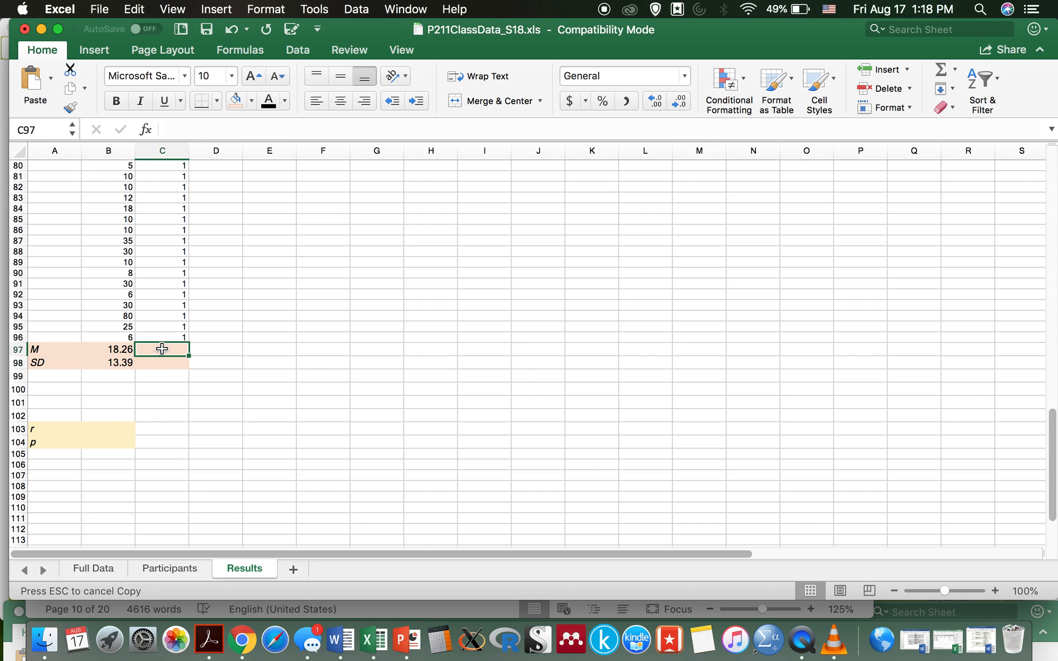
scroll(252, 374, "up", 20)
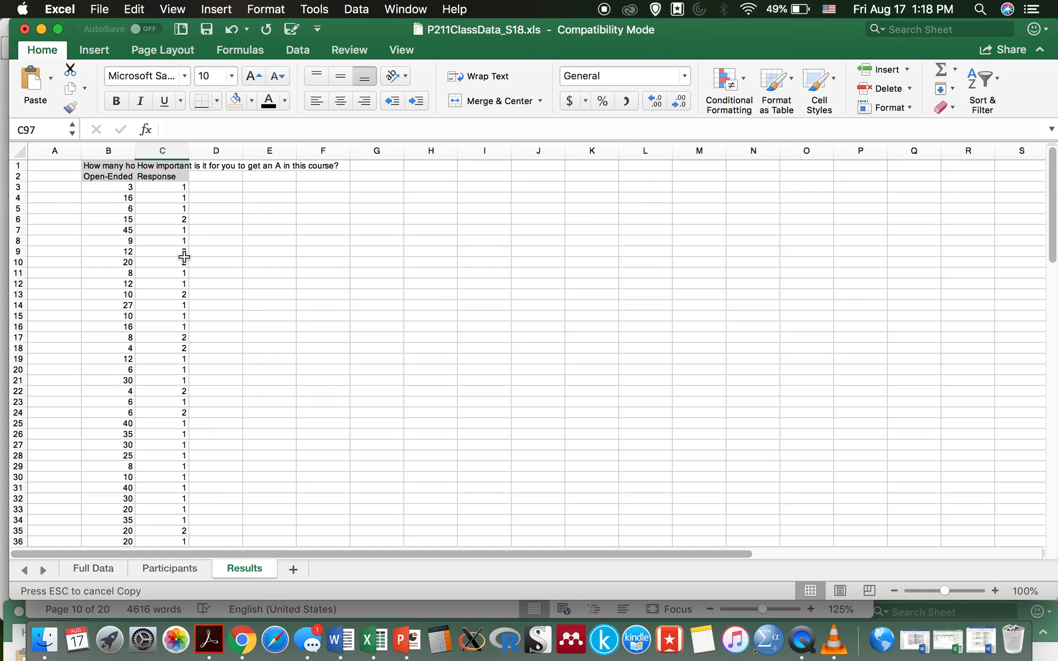
left_click(114, 569)
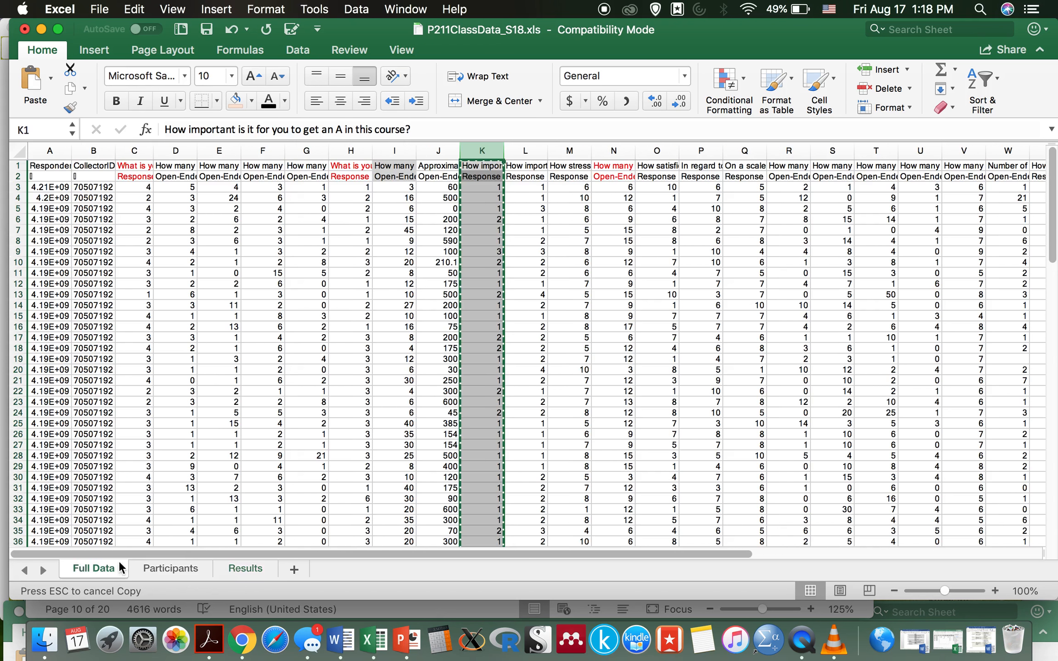
left_click(482, 165)
left_click(483, 178)
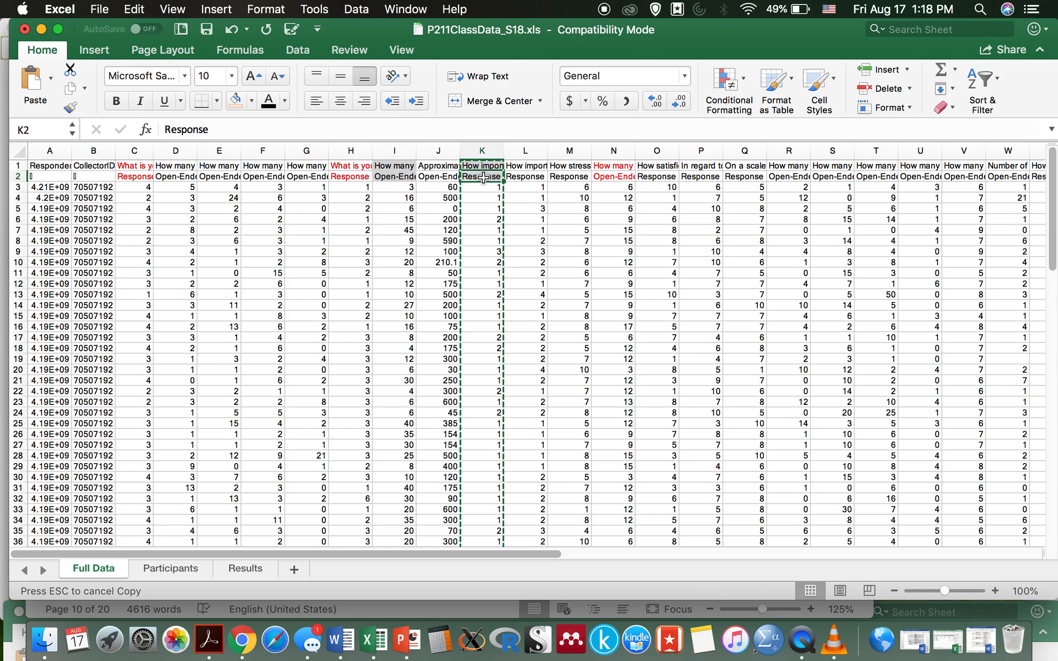
left_click(484, 168)
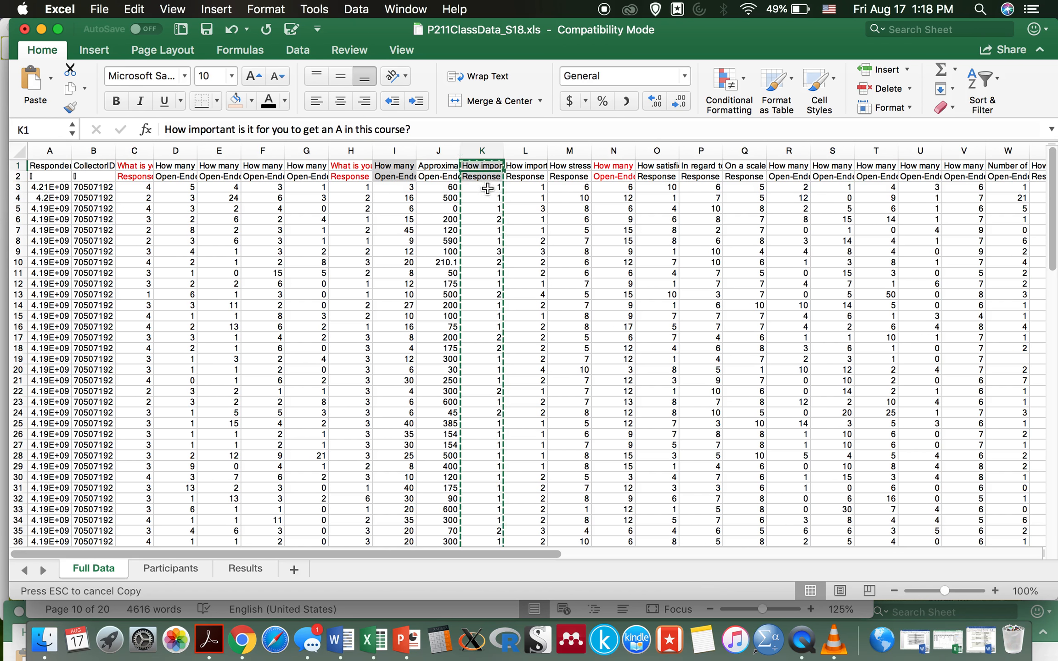
scroll(485, 397, "down", 15)
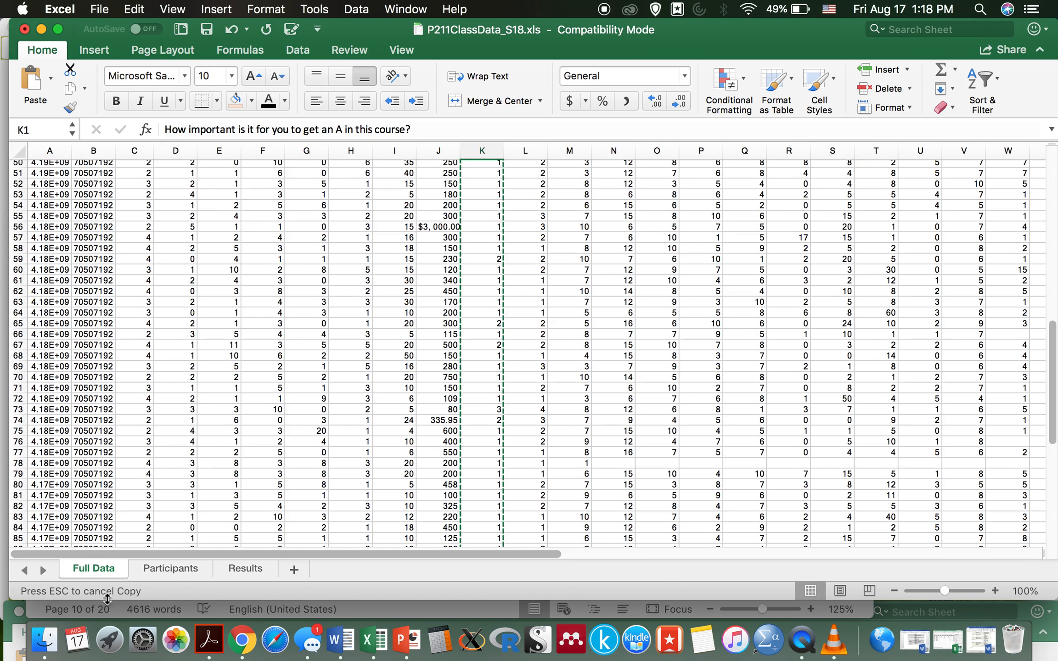
left_click(239, 568)
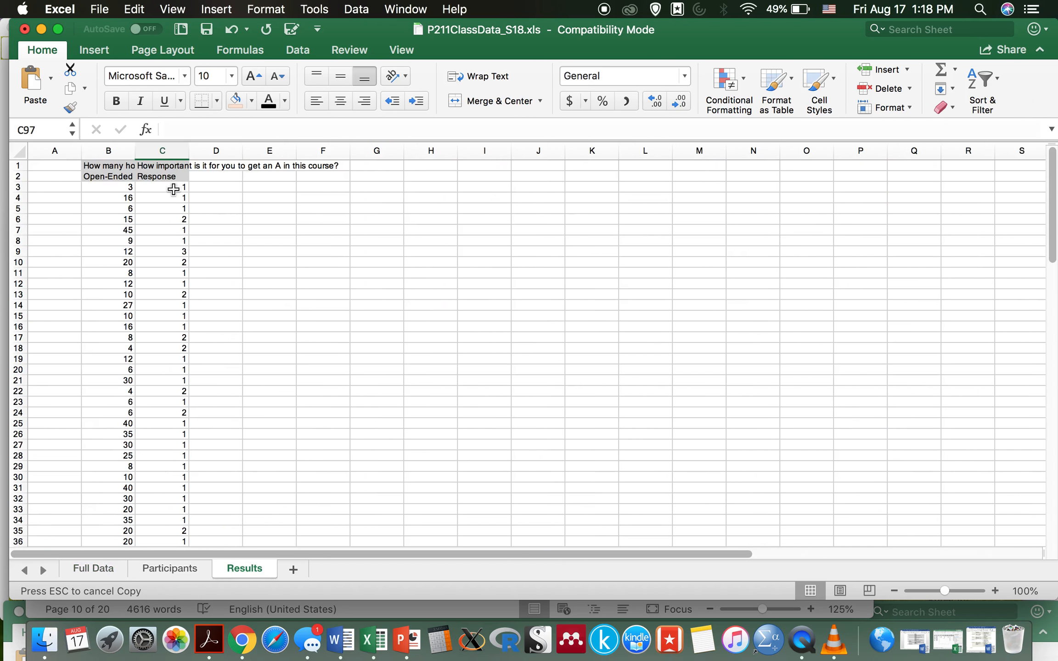
- Calculate the mean of C3:C96 in cell C97 with the AVERAGE function
scroll(184, 490, "down", 15)
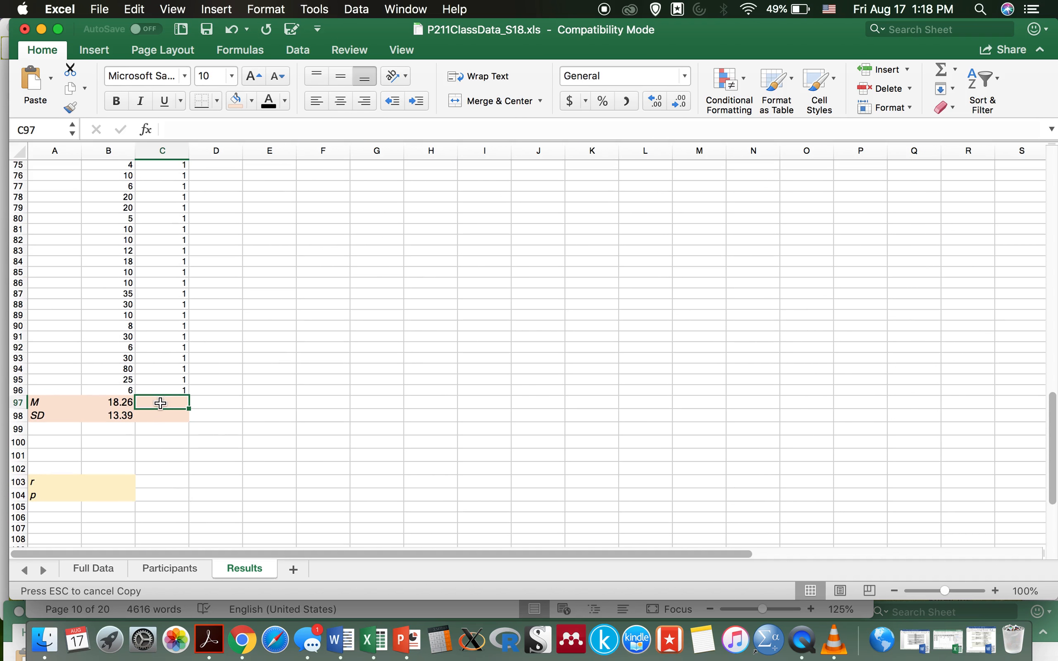
type("=AVER")
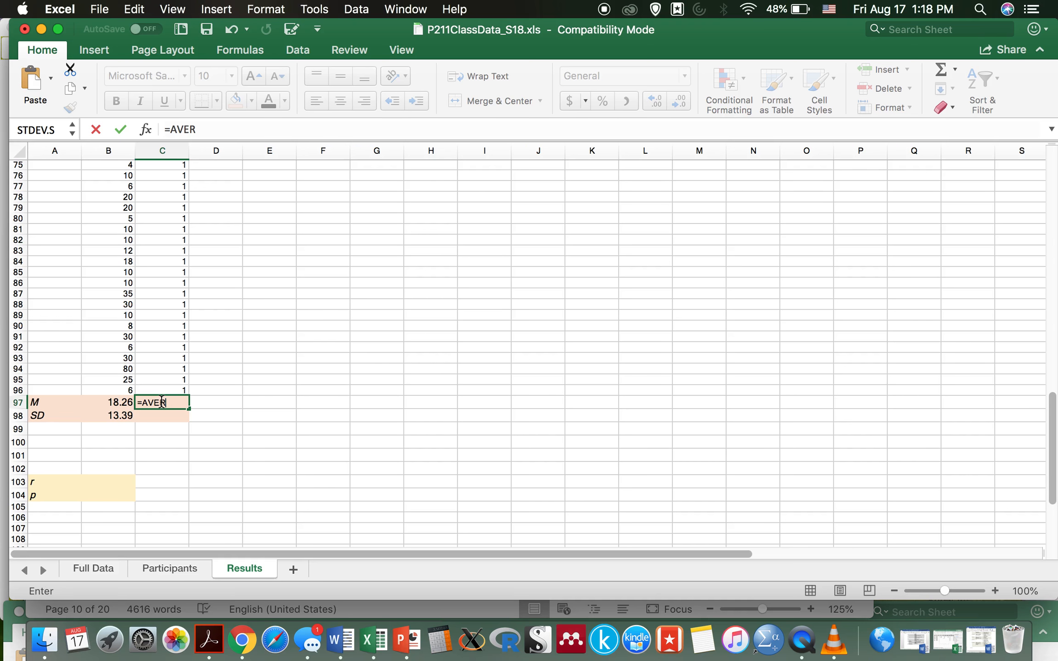
type("GE")
left_click(173, 390)
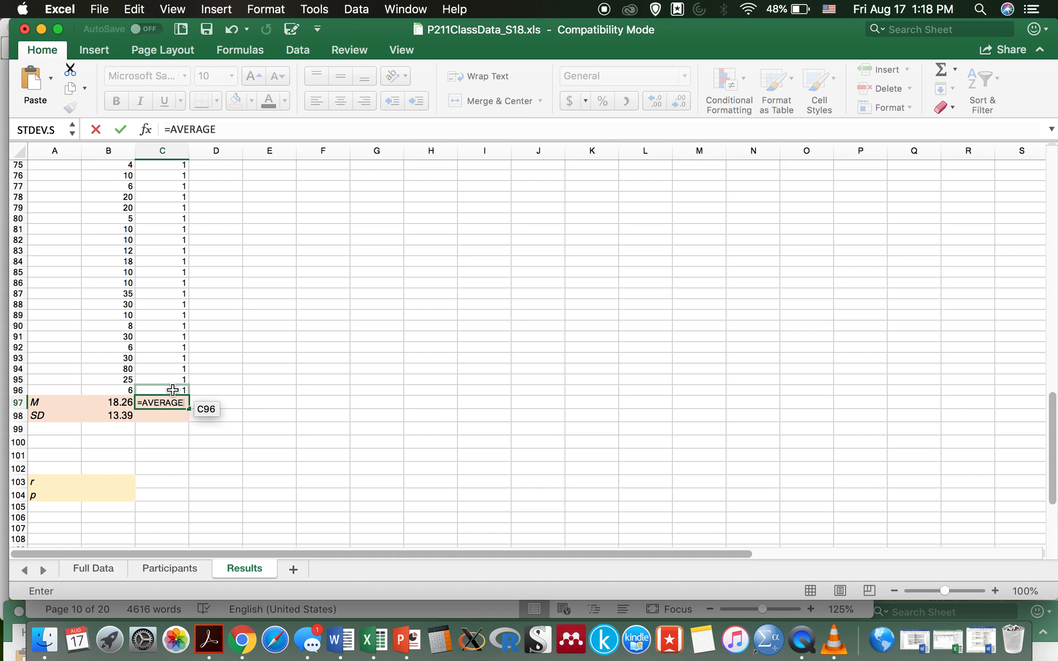
type("(")
left_click_drag(173, 390, 174, 185)
key("Return")
scroll(218, 285, "down", 5)
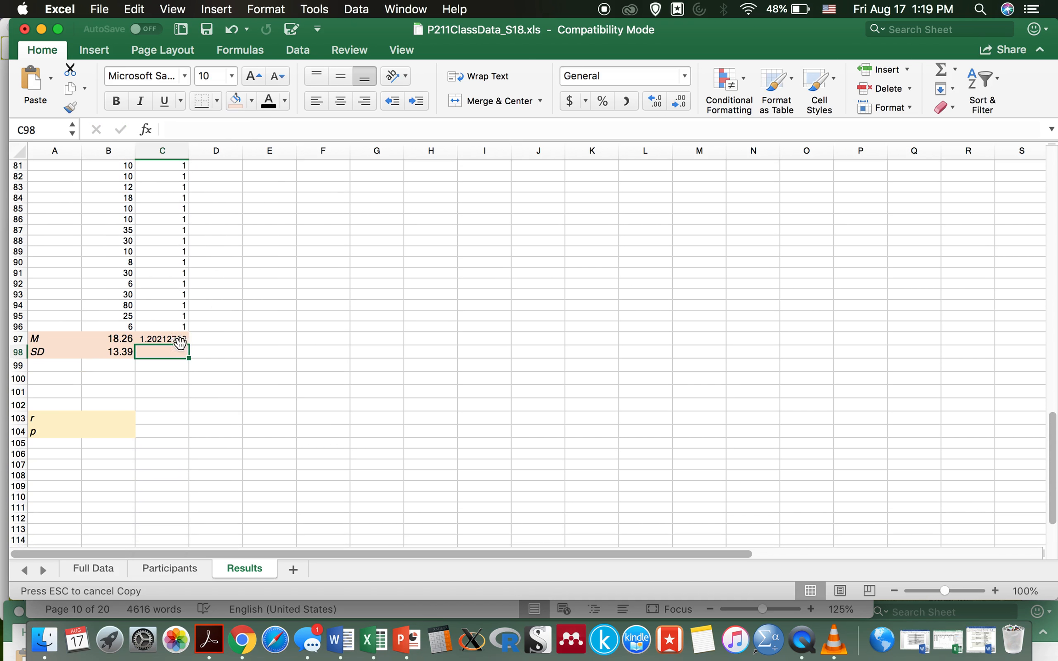
- Calculate the standard deviation of C3:C96 in cell C98 with the STDEV function
type("=")
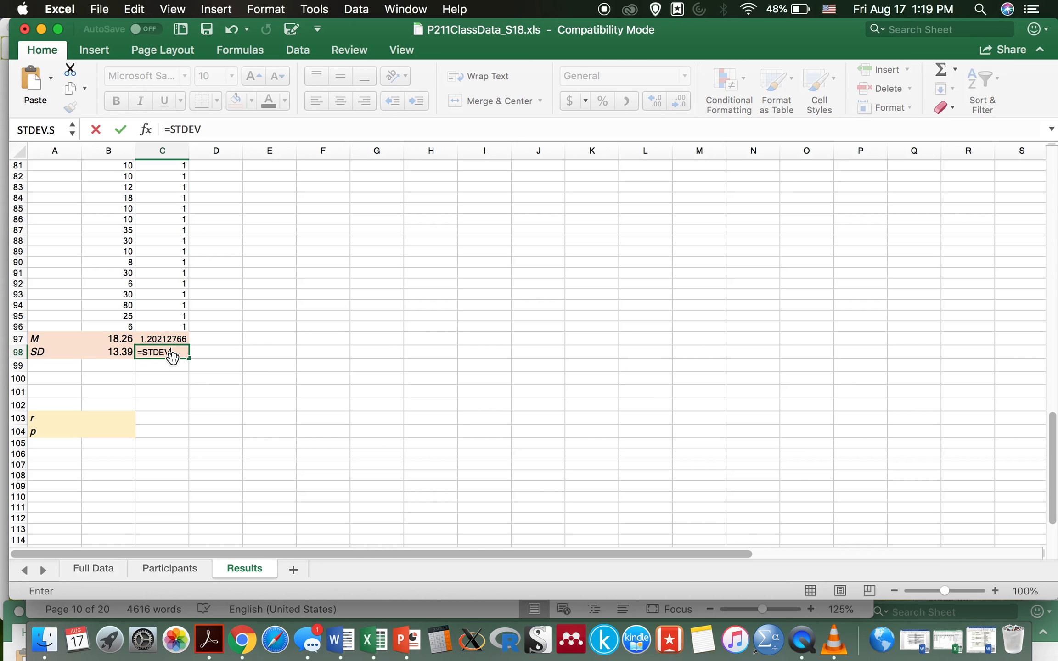
type("STDEV(")
left_click_drag(181, 325, 176, 185)
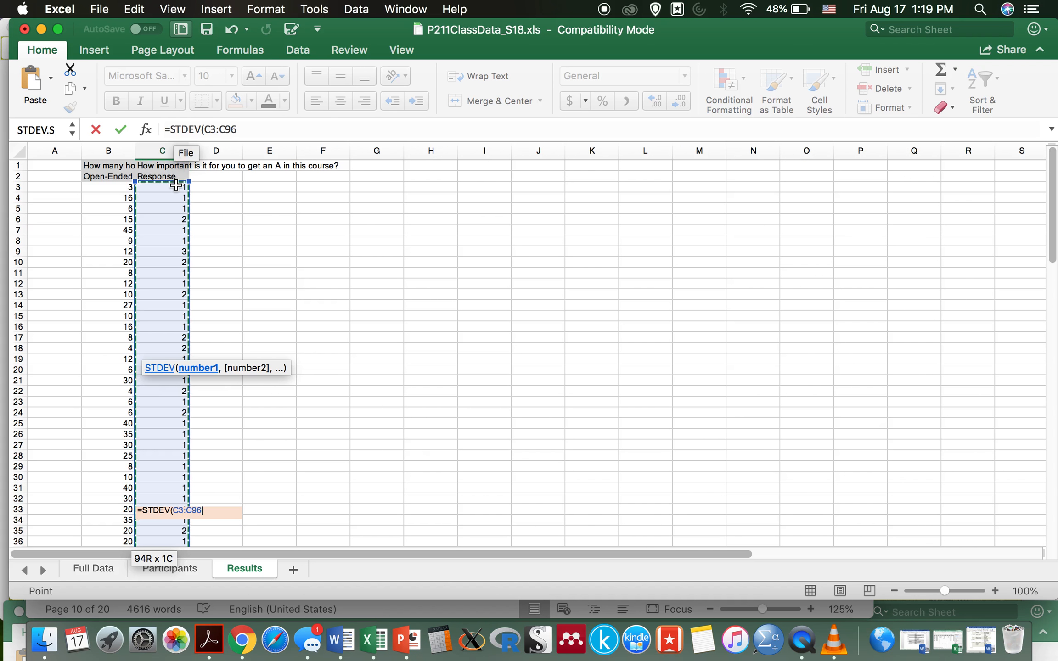
key("Return")
scroll(236, 354, "down", 5)
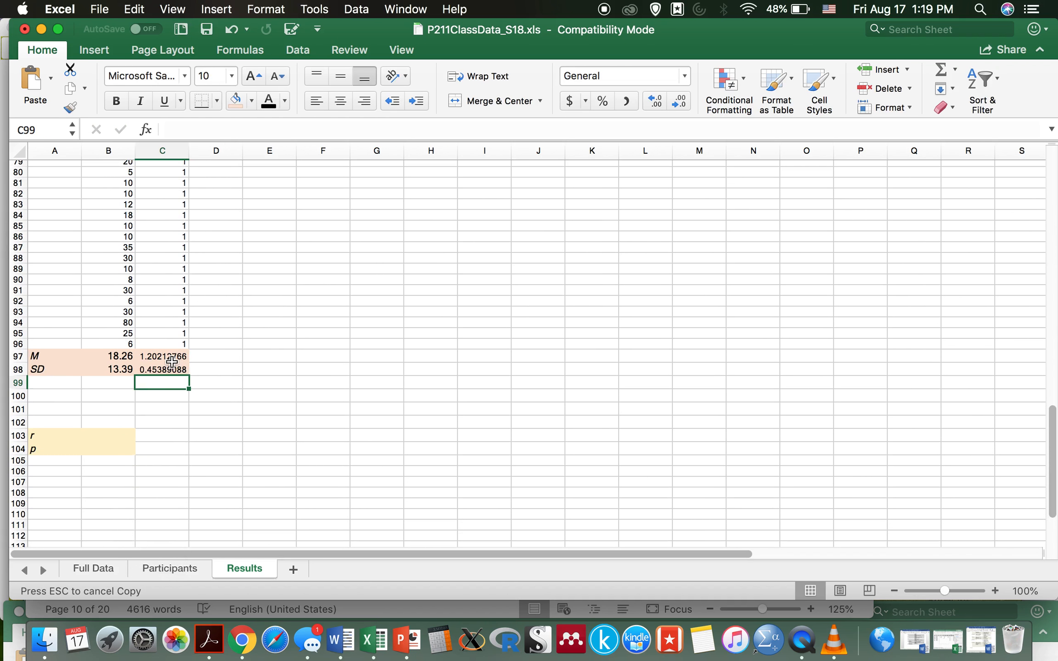
- Format the mean and standard deviation in C97:C98 at font size 12 with two decimal places
left_click_drag(172, 362, 172, 370)
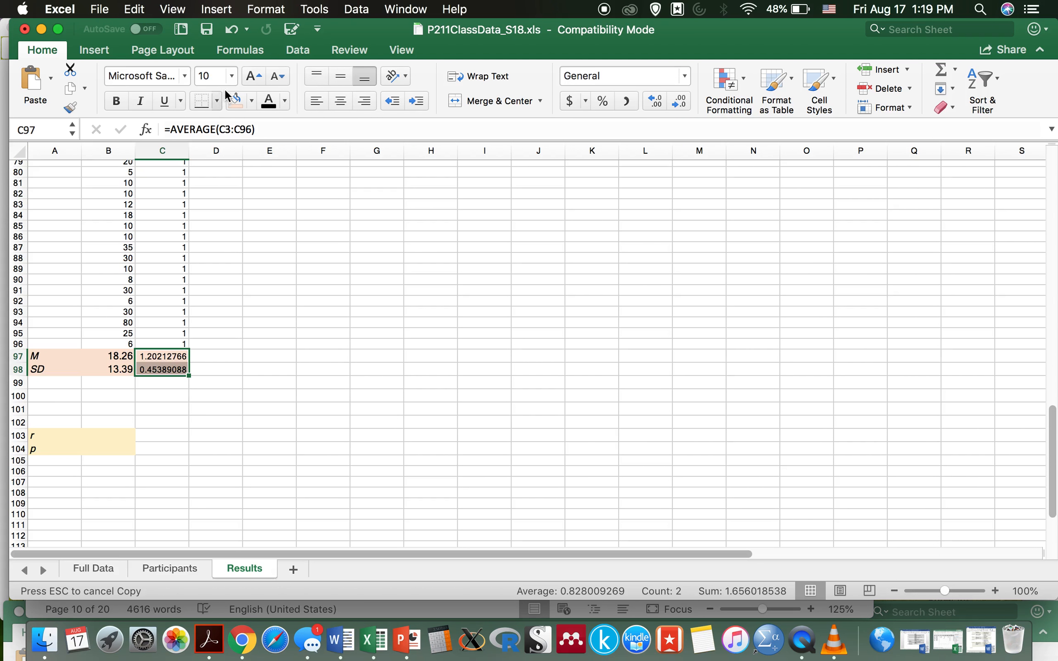
left_click(252, 78)
left_click(251, 78)
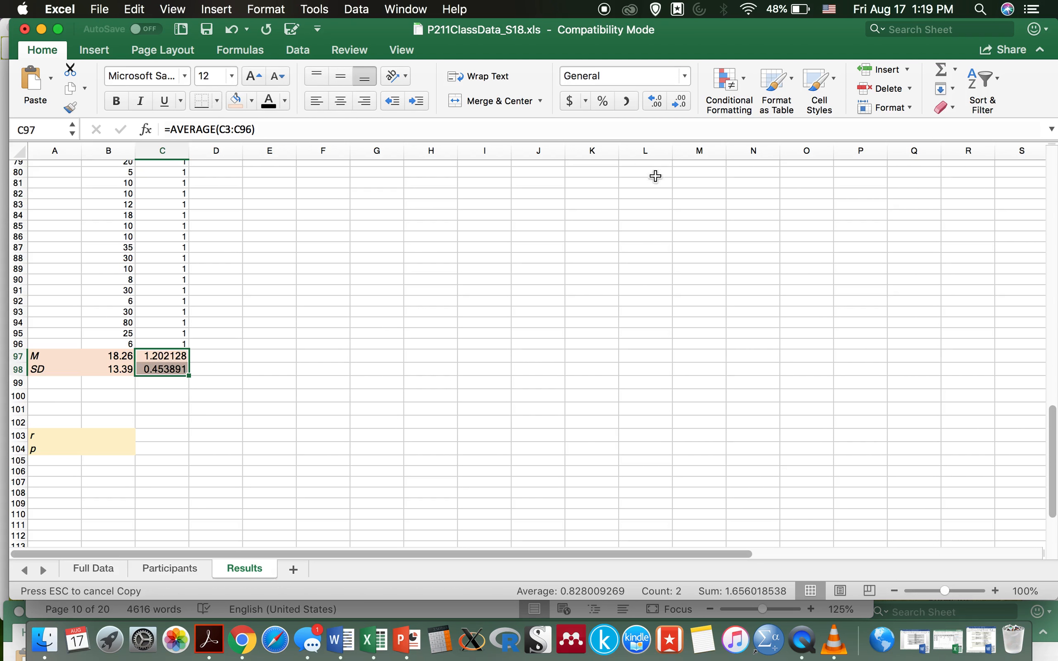
left_click(680, 102)
left_click(680, 101)
left_click(680, 101)
left_click(680, 101)
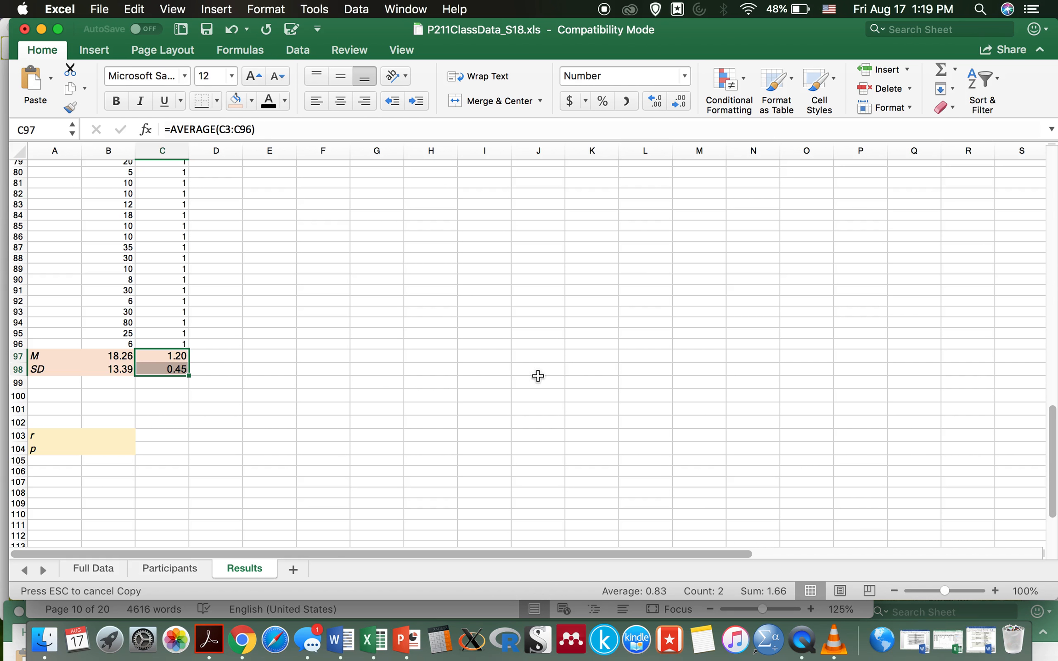
left_click(440, 446)
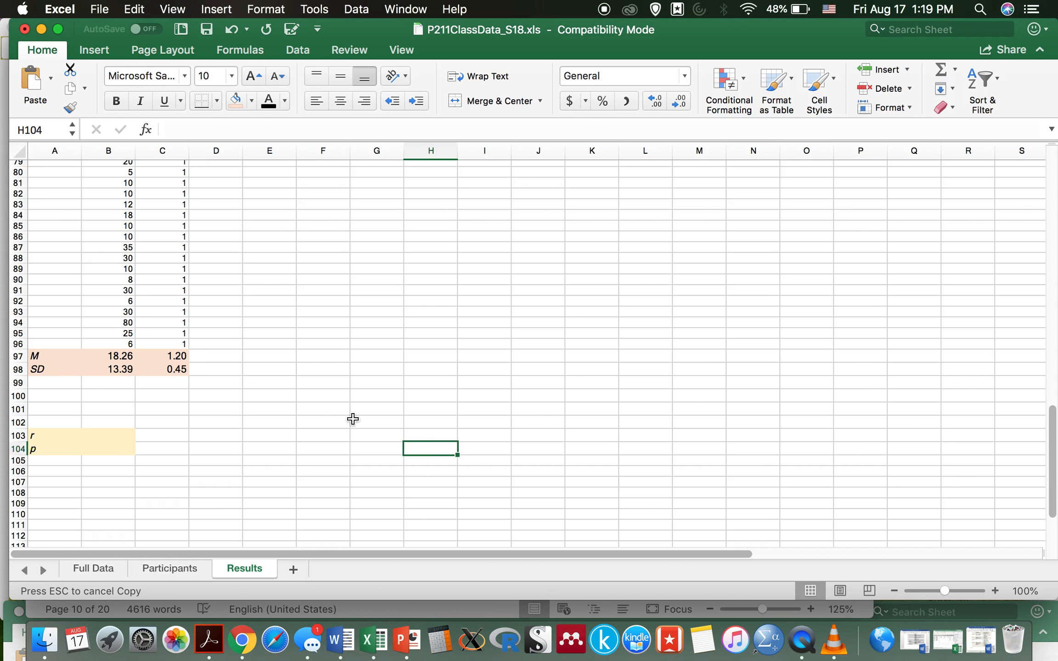
- Select the responses to both questions in B3:C96 on the Results sheet and check the selected range
left_click(49, 438)
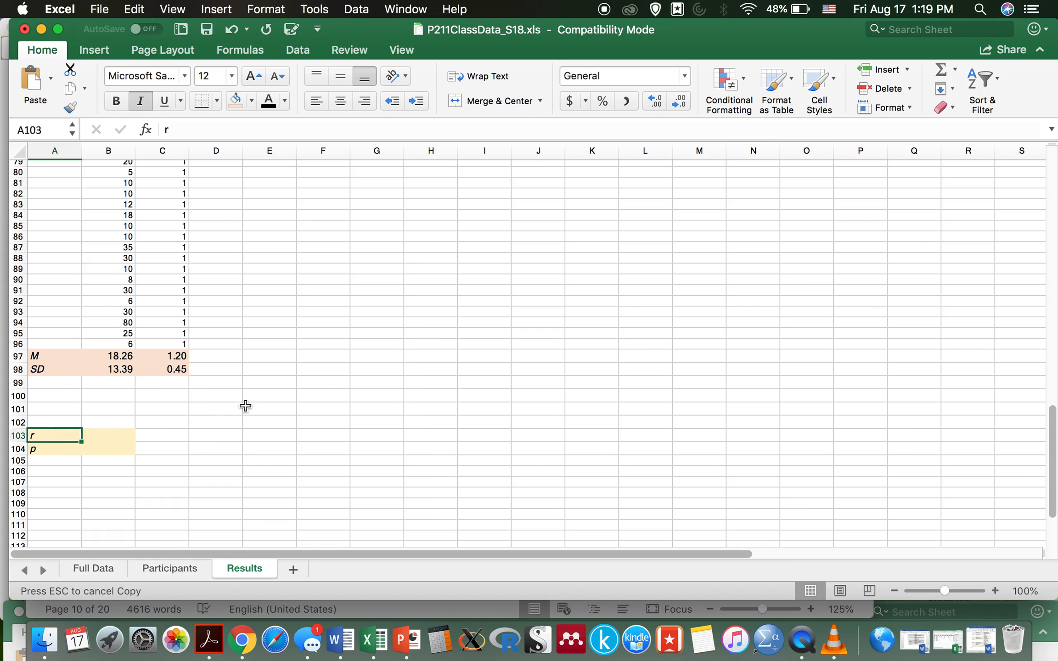
scroll(283, 392, "up", 15)
scroll(284, 392, "up", 3)
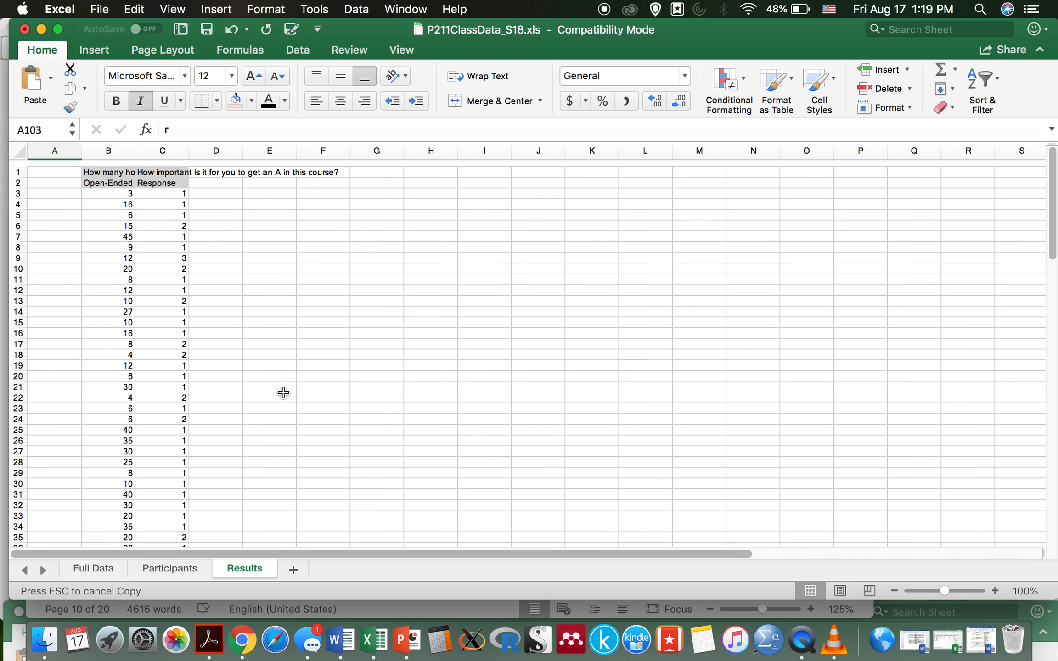
left_click_drag(122, 187, 171, 499)
scroll(255, 237, "up", 3)
scroll(256, 237, "up", 10)
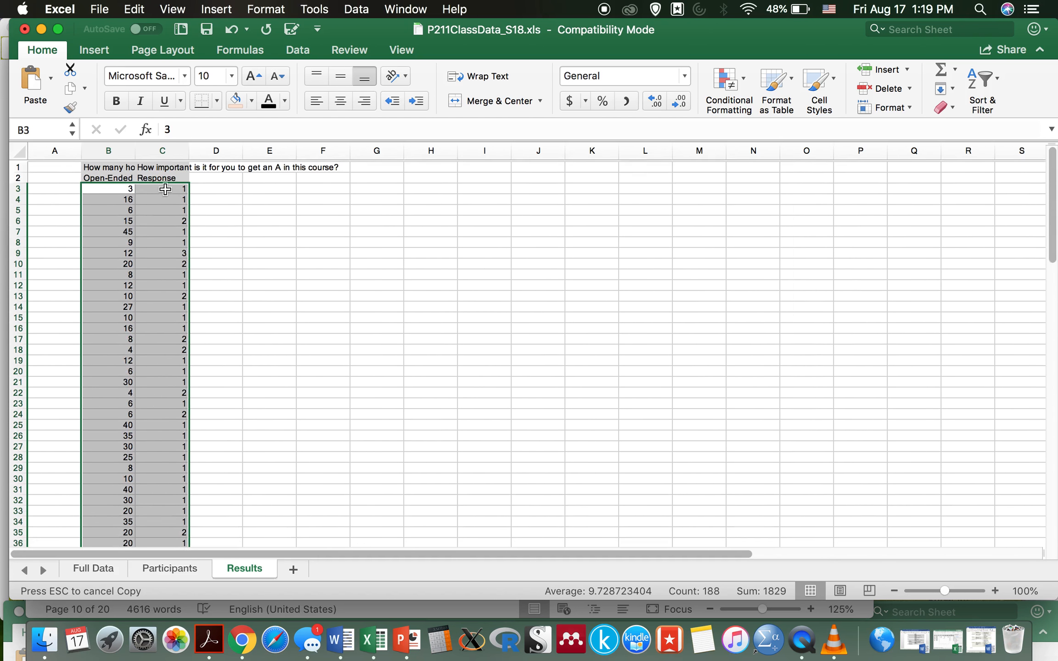
scroll(185, 417, "down", 10)
scroll(185, 417, "down", 8)
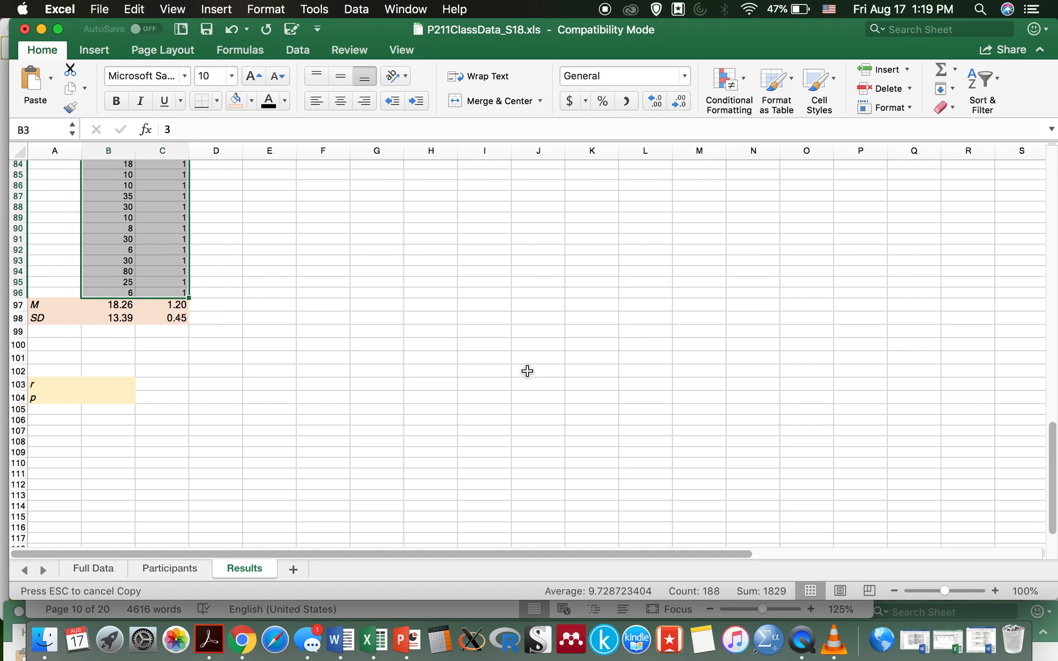
scroll(527, 371, "up", 20)
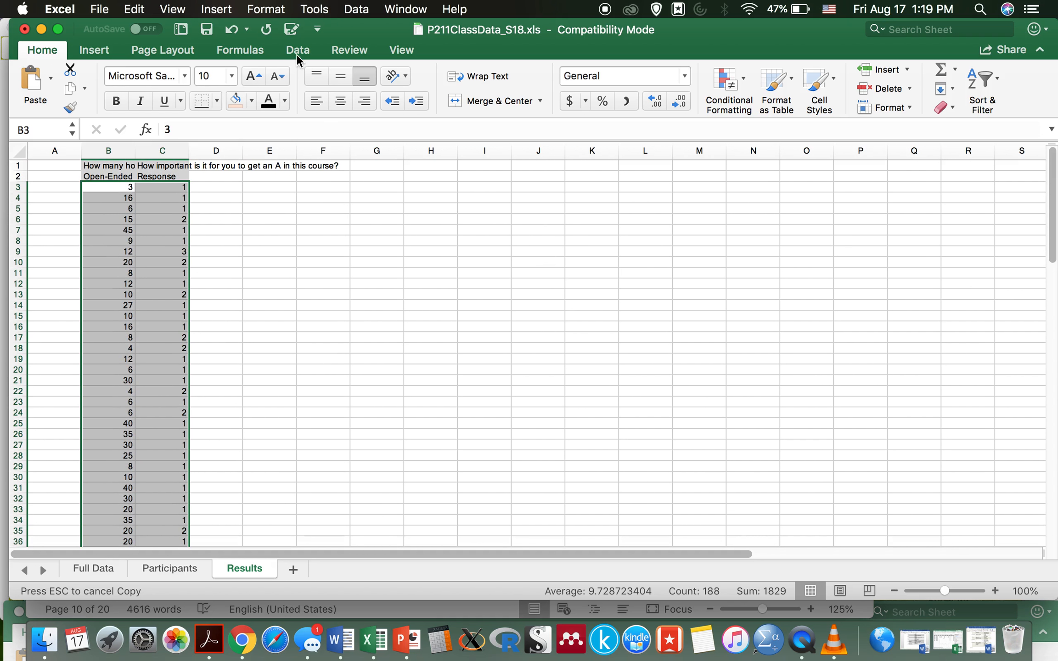
- Run the Correlation data analysis on B3:C96, grouped by columns, with the output on a new worksheet
left_click(298, 51)
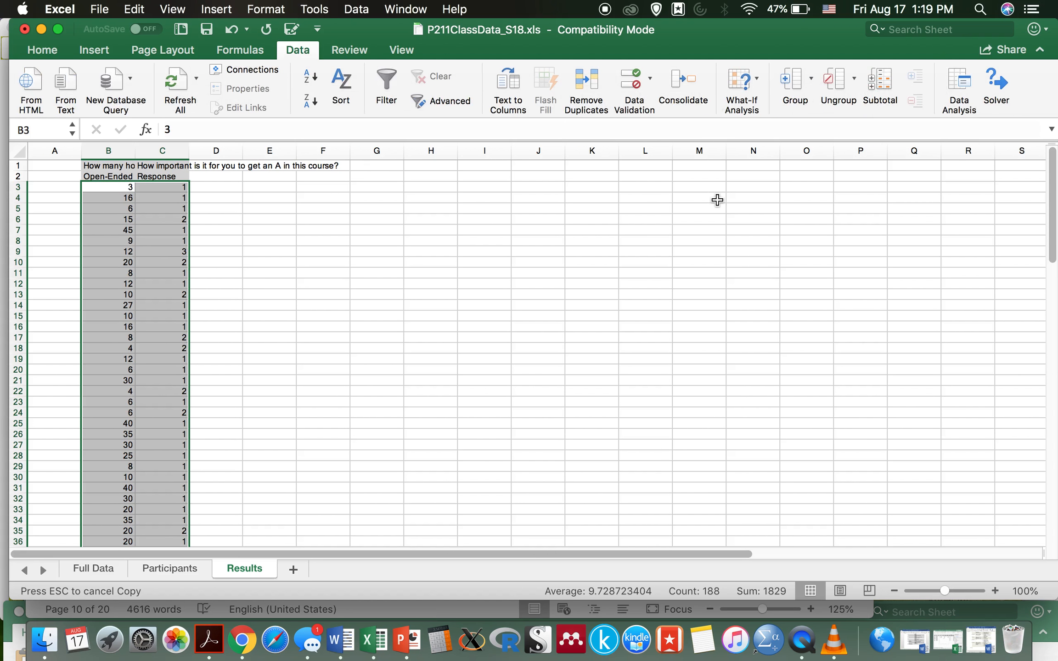
left_click(961, 88)
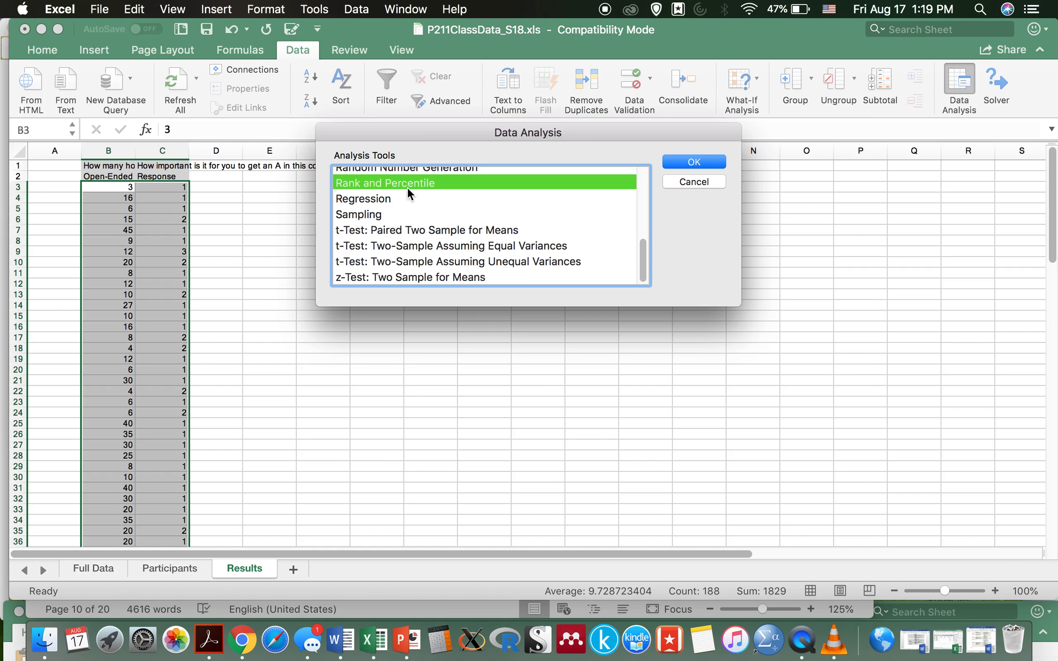
scroll(407, 187, "up", 2)
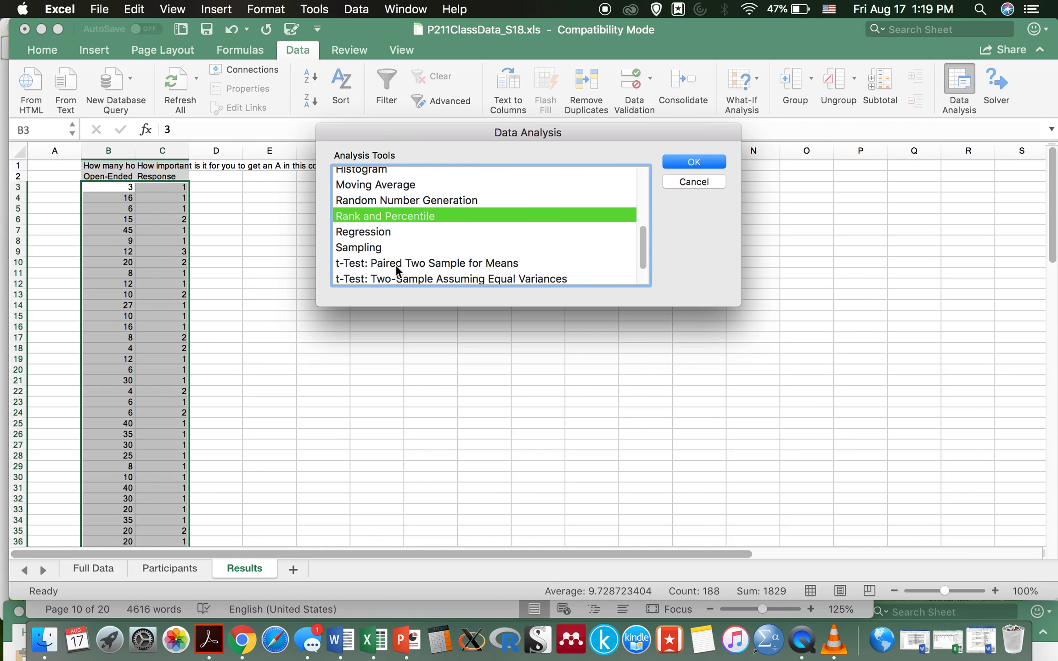
scroll(395, 265, "down", 2)
left_click(383, 203)
scroll(380, 187, "up", 3)
scroll(380, 187, "up", 6)
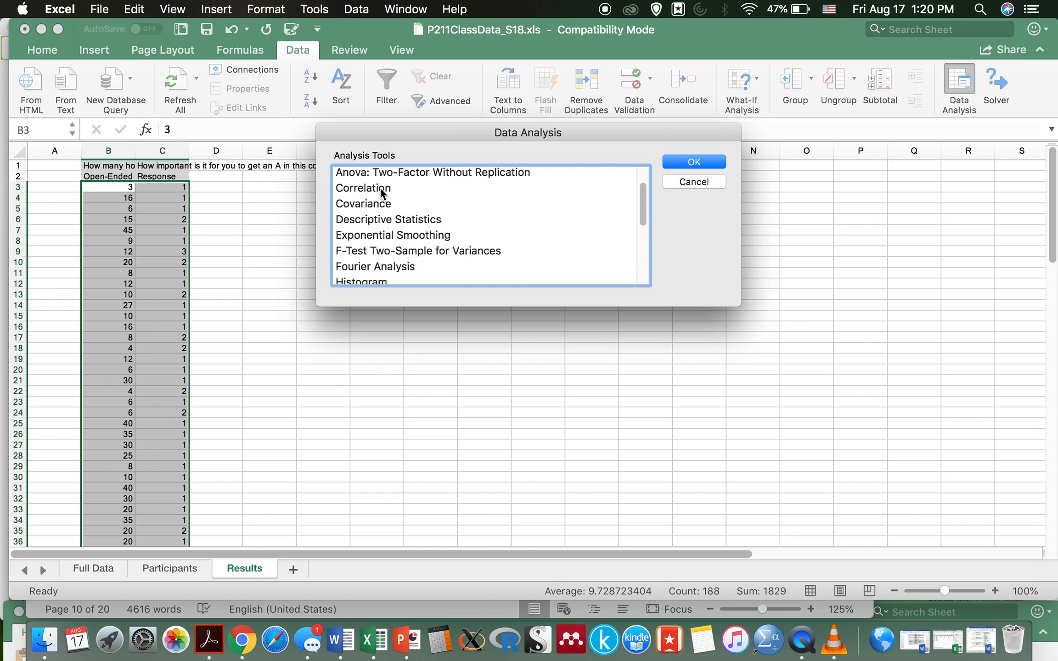
left_click(379, 187)
left_click(708, 164)
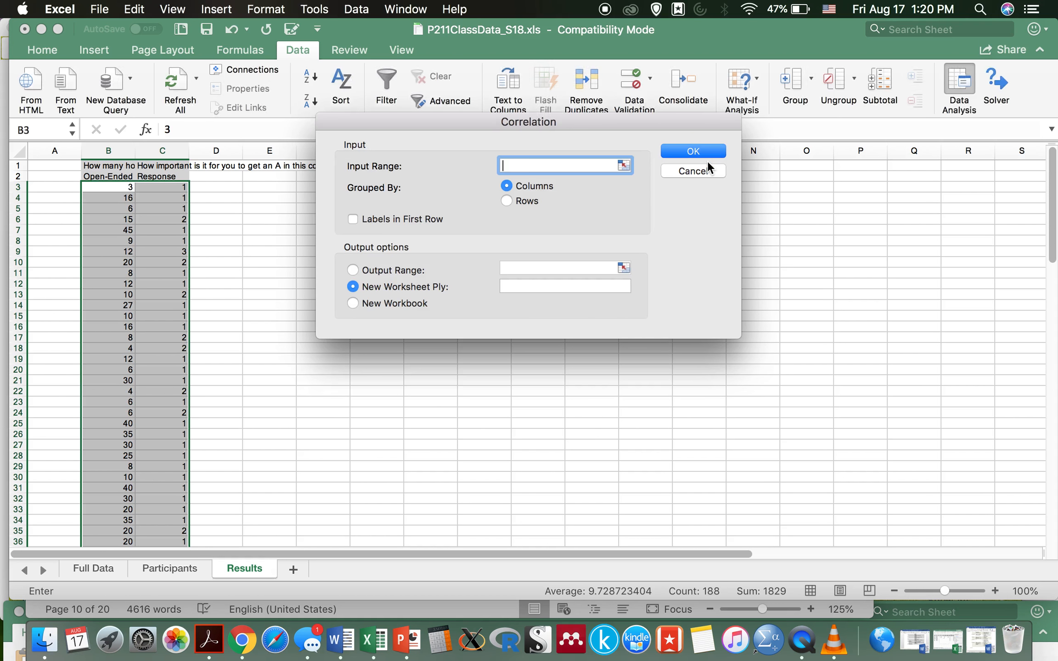
left_click_drag(104, 190, 180, 498)
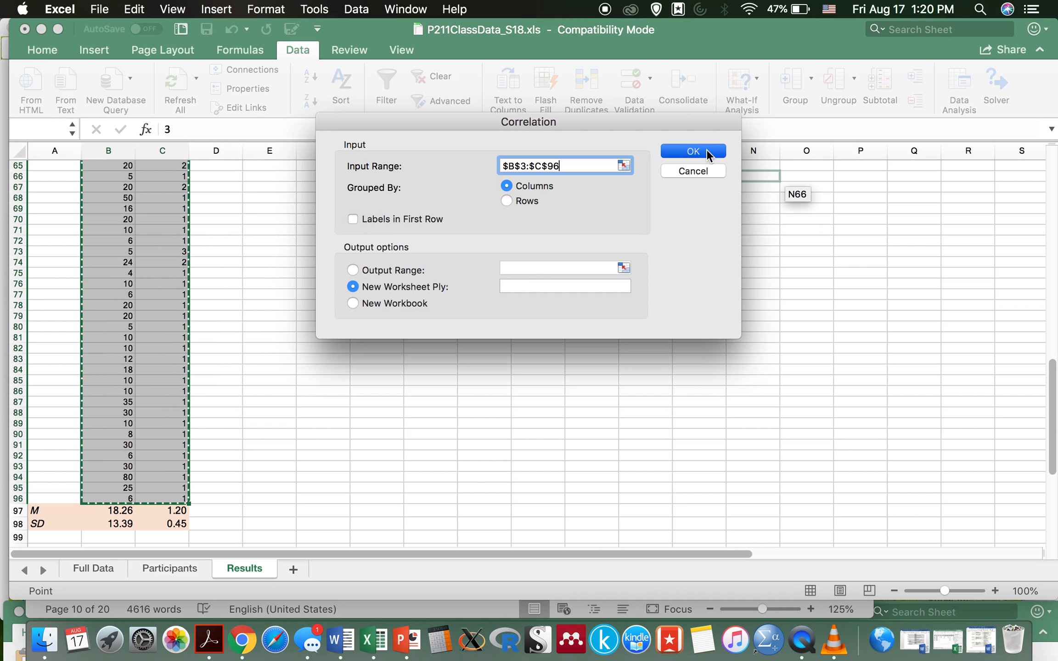
left_click(693, 151)
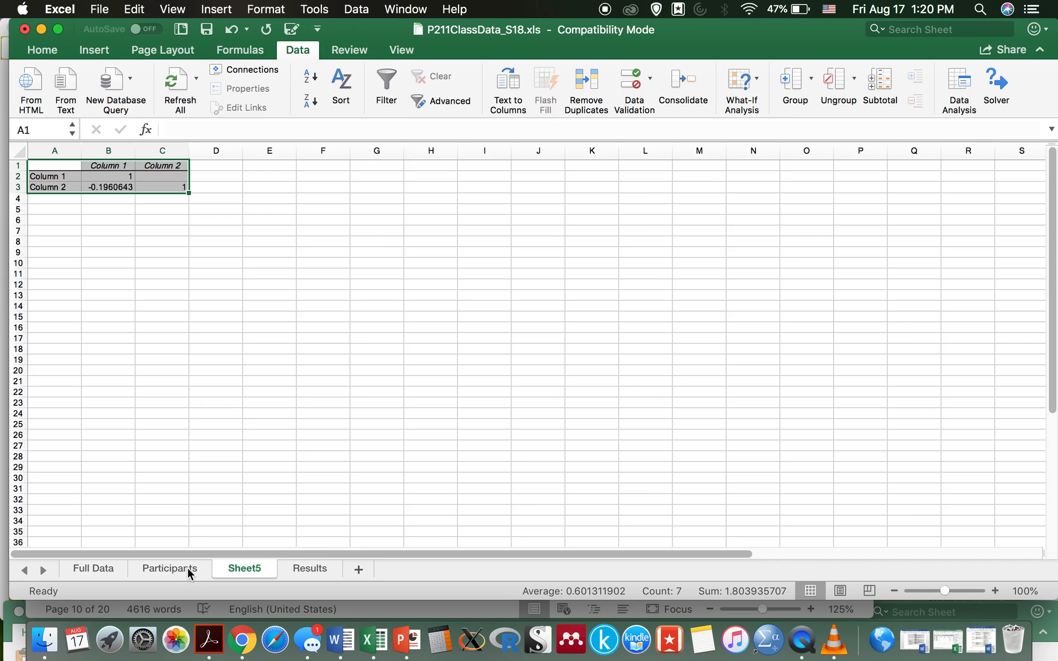
- Return to the Results sheet and enter -.20 as the r value in cell B103
key("ctrl+Up")
left_click(614, 584)
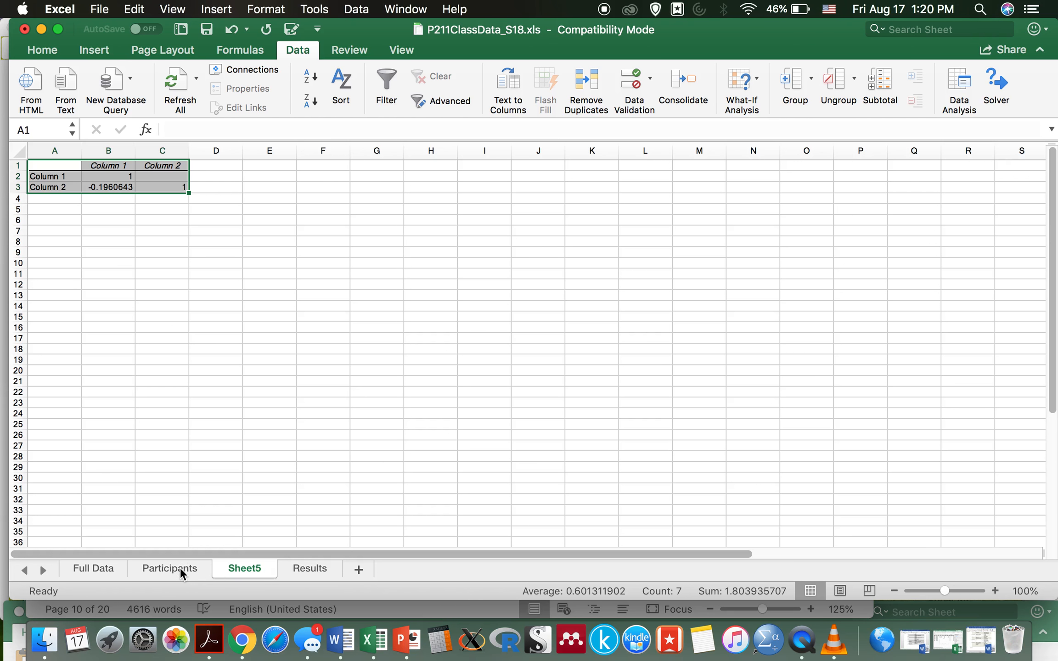
left_click(307, 571)
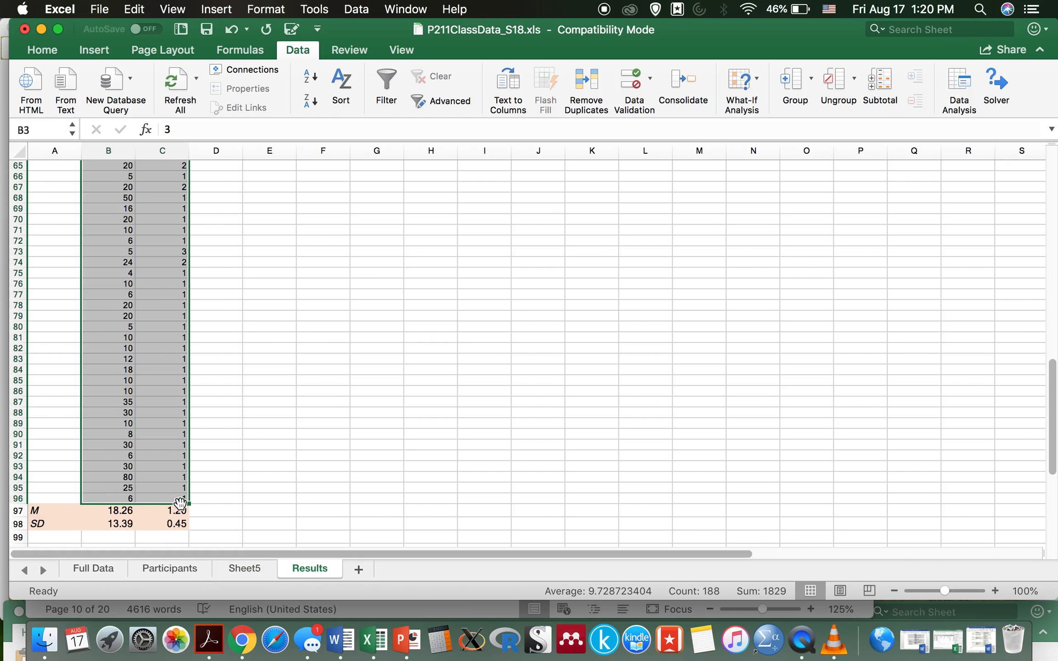
scroll(213, 461, "down", 8)
left_click(102, 324)
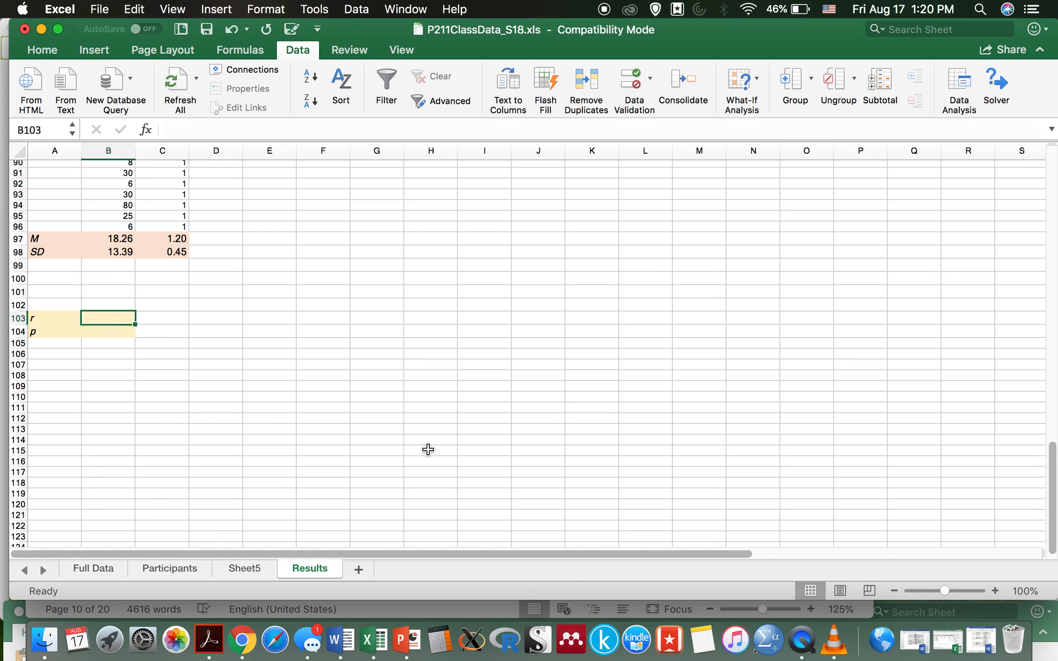
type("-.20")
left_click(485, 482)
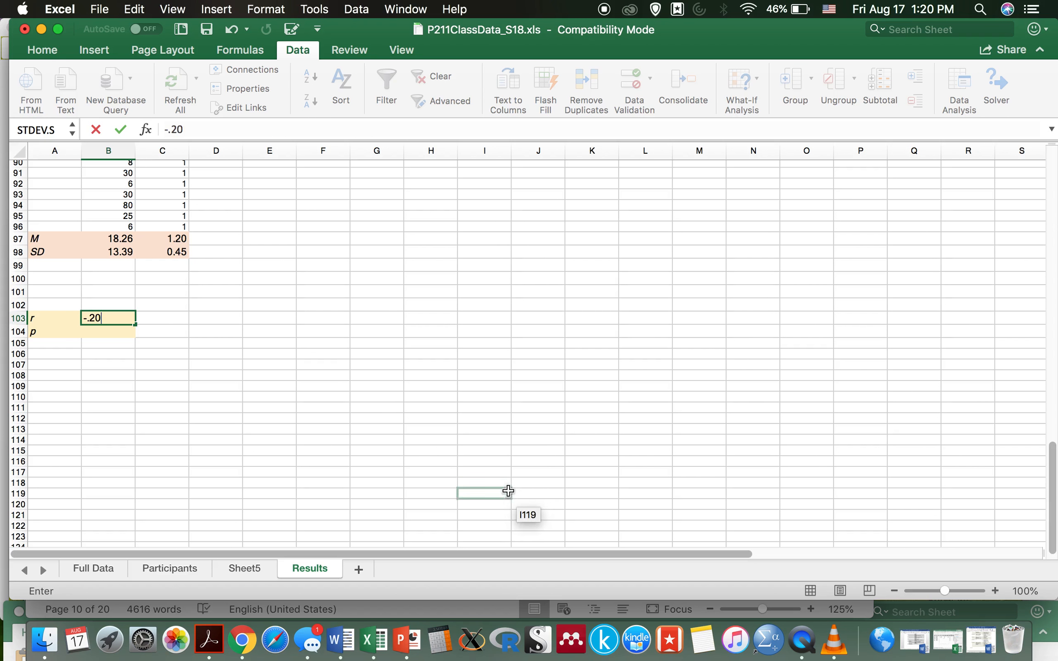
- Check r against the correlation output on Sheet5 and format B103 on Results to two decimal places
left_click(242, 568)
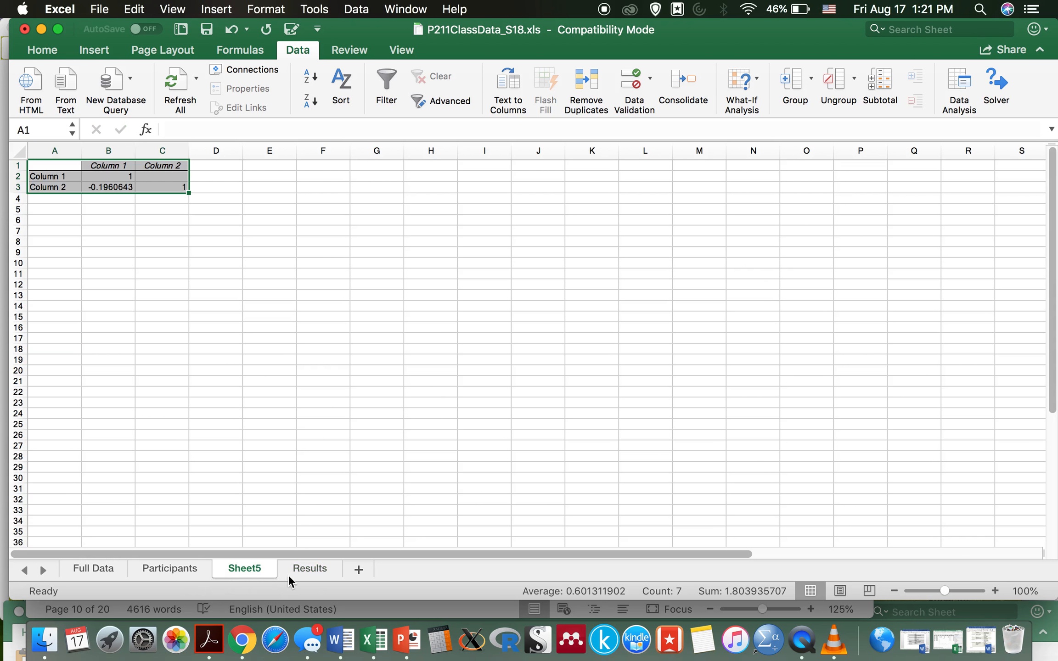
left_click(301, 572)
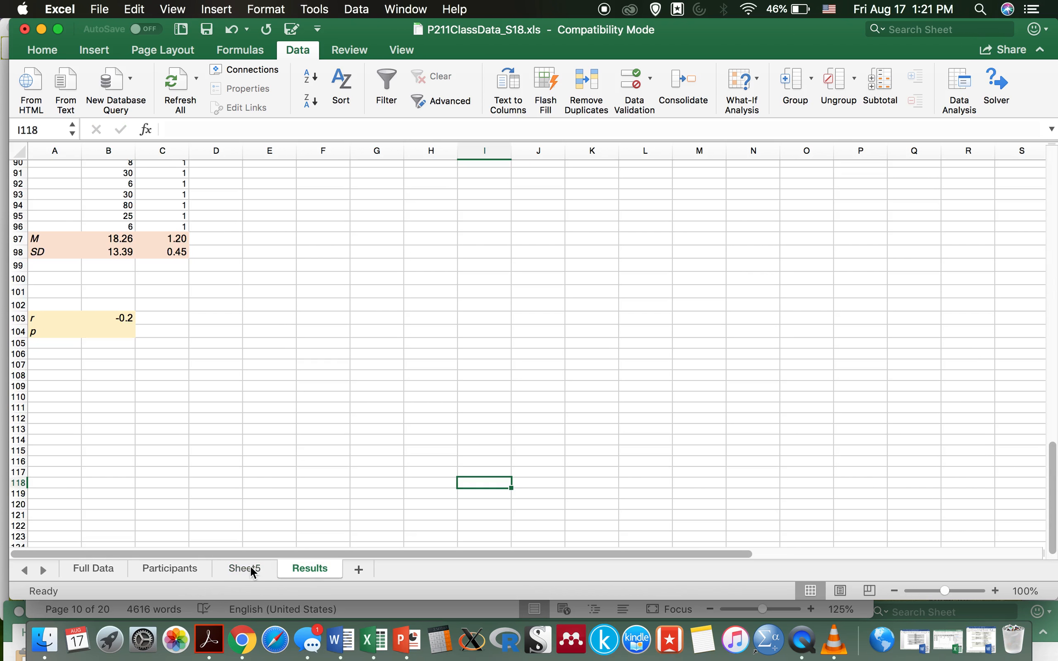
left_click(110, 316)
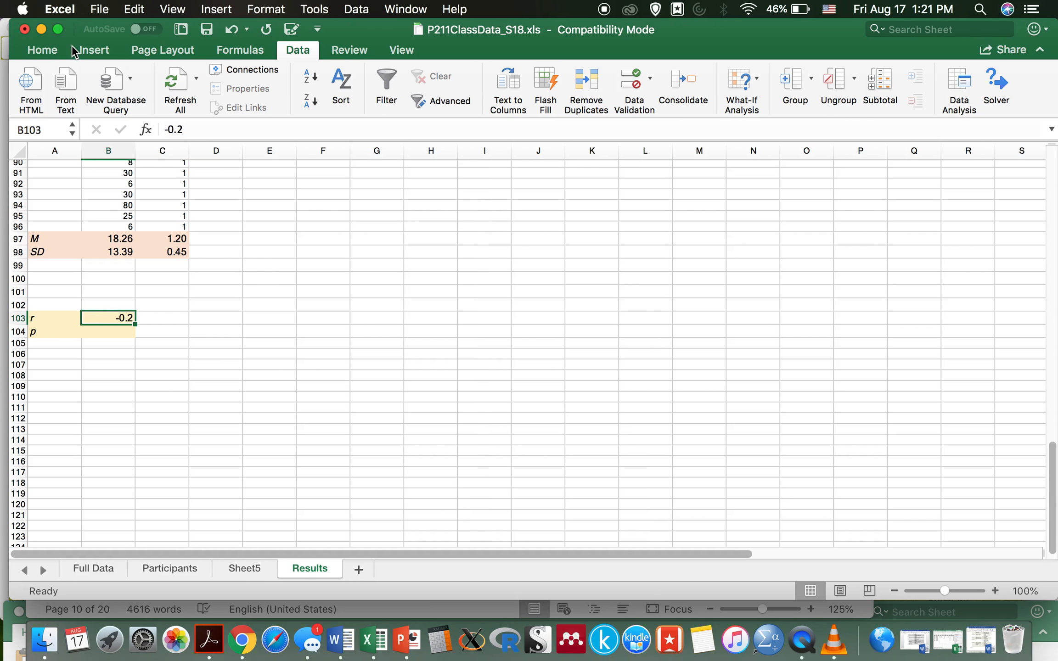
left_click(45, 53)
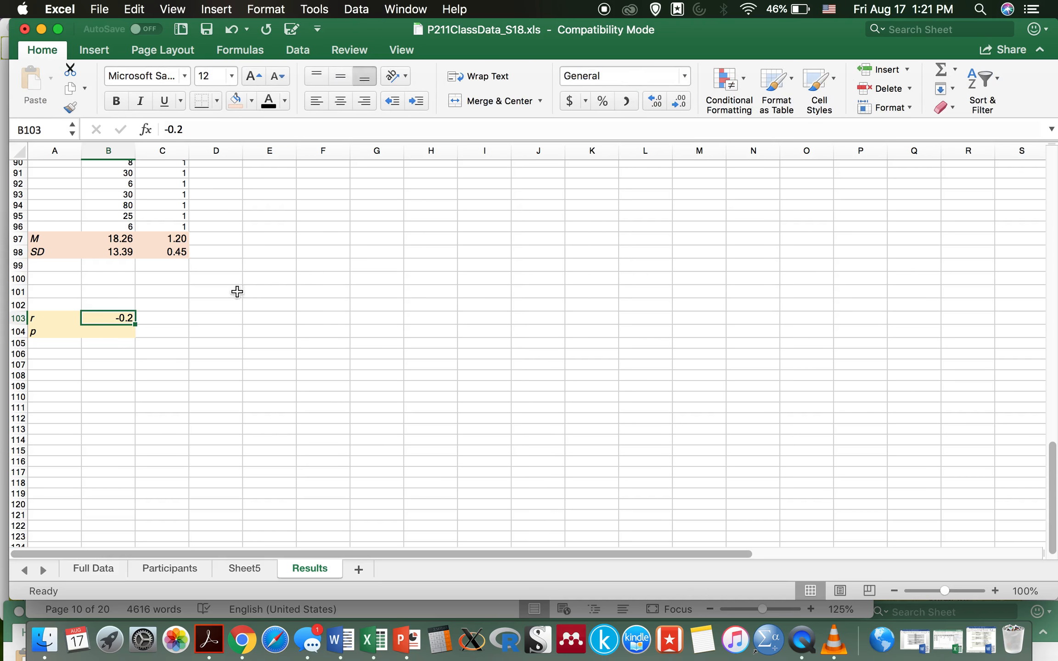
left_click(656, 101)
- Enter .045 as the p value in cell B104 and set its font color to red
double_click(118, 333)
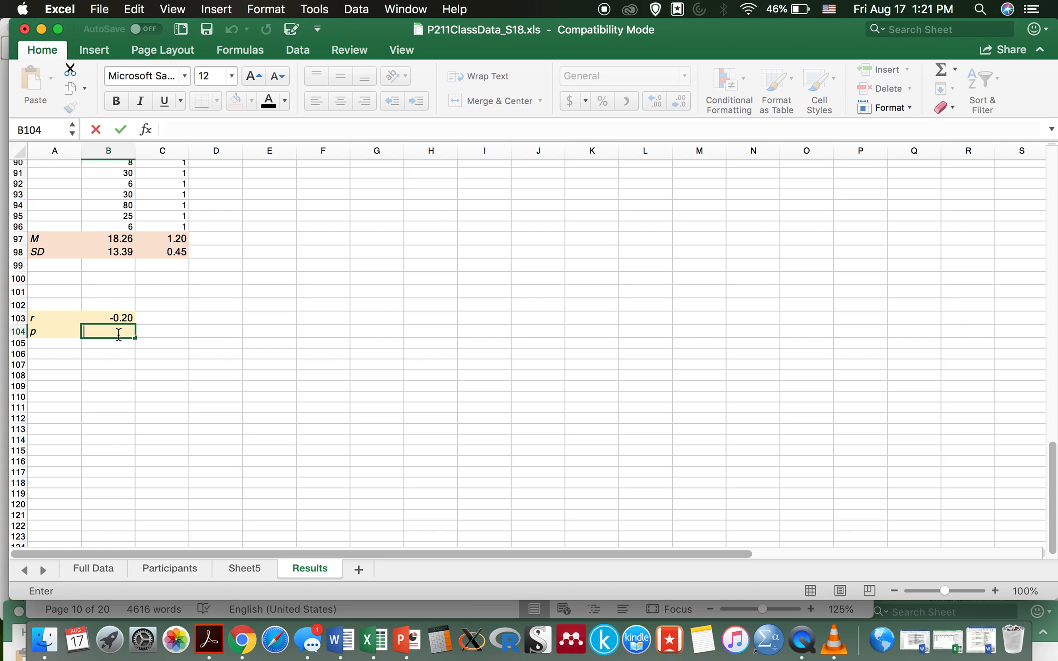
type(".045")
left_click(194, 420)
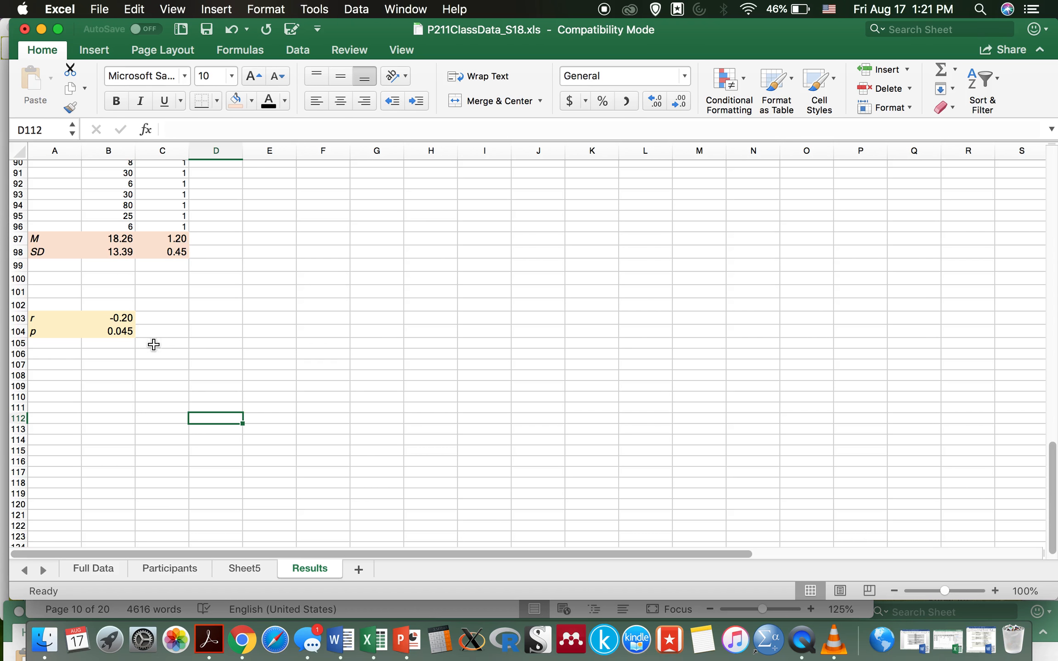
left_click(125, 331)
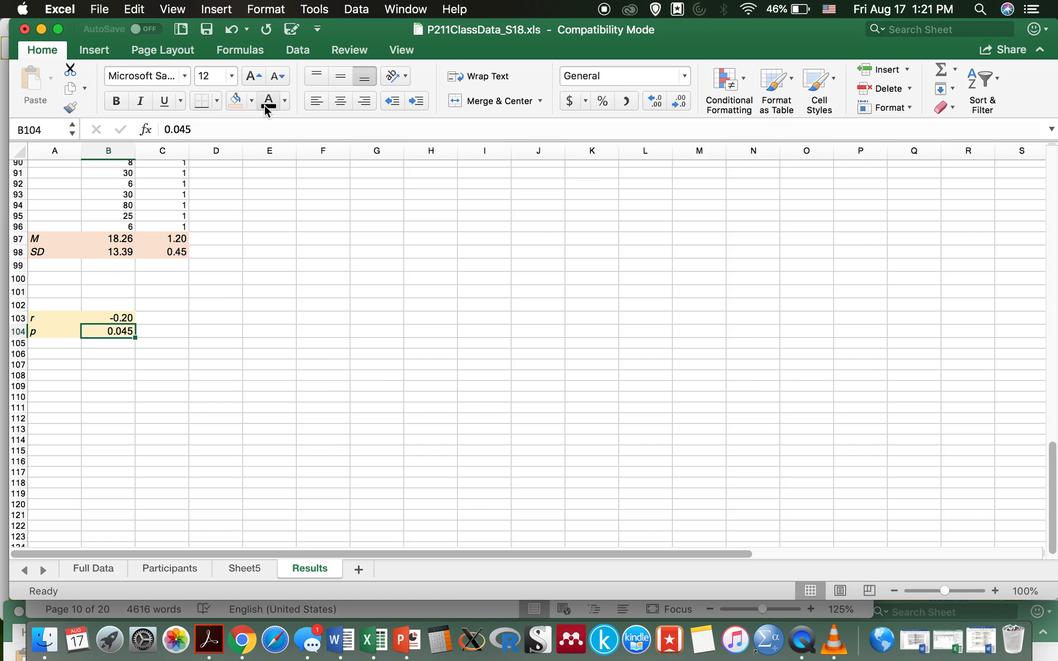
left_click(286, 100)
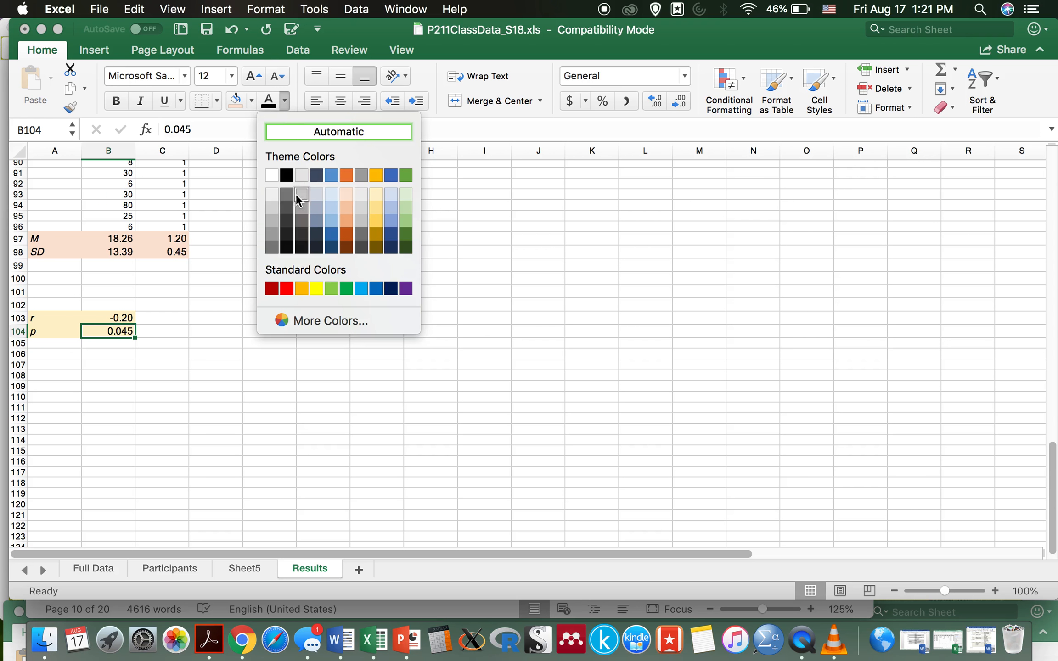
left_click(289, 286)
left_click(321, 457)
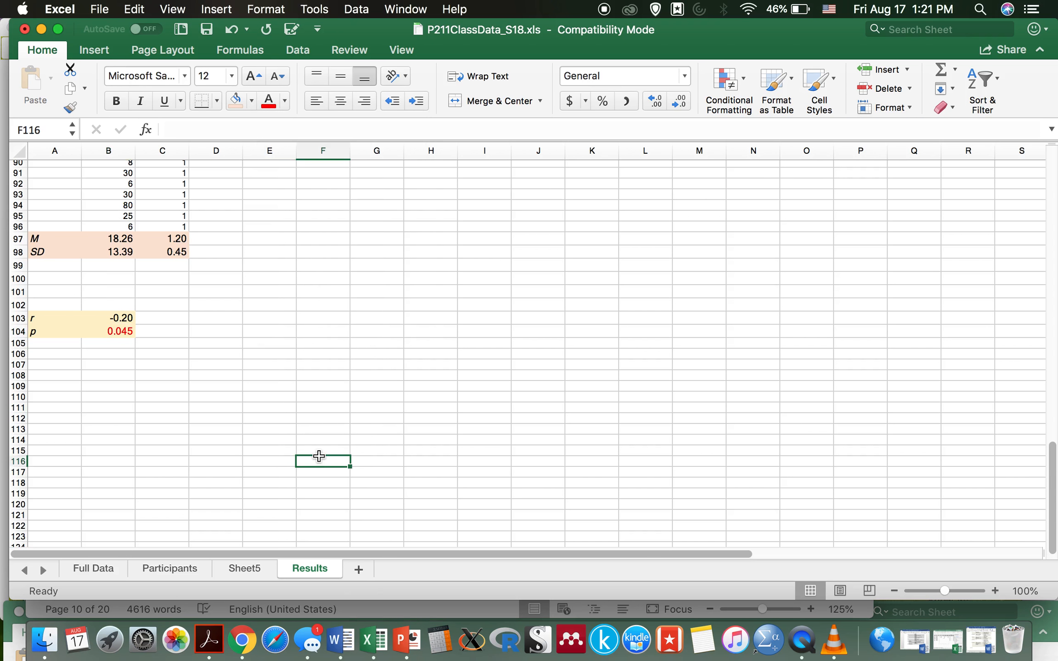
left_click(115, 334)
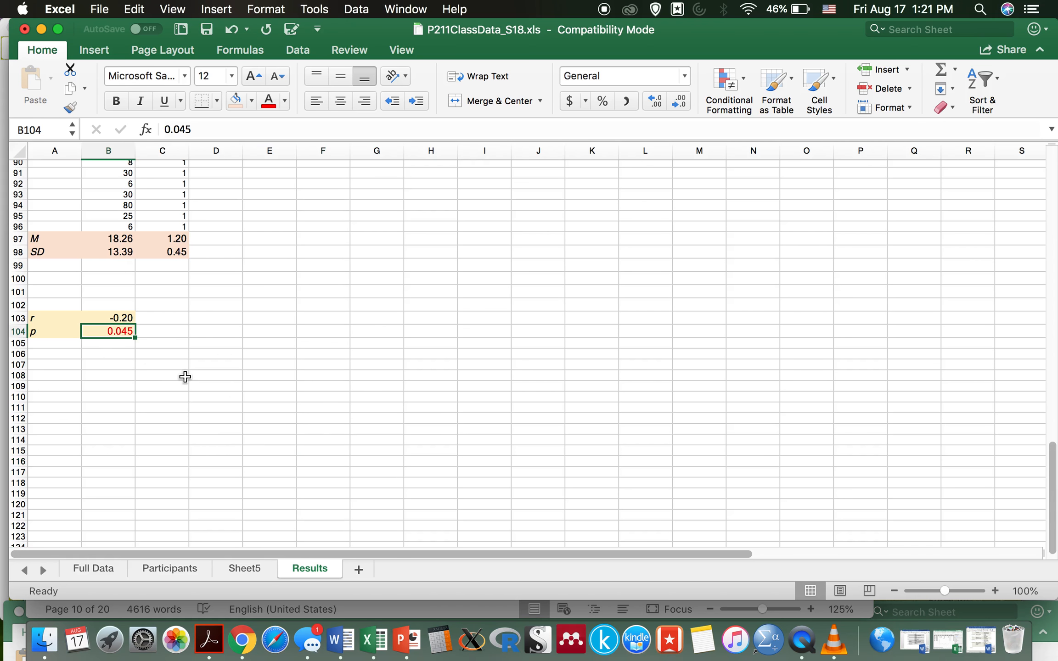
- Enter "p<.05" in cell A107 with only the letter p in italics
left_click(67, 365)
type("p")
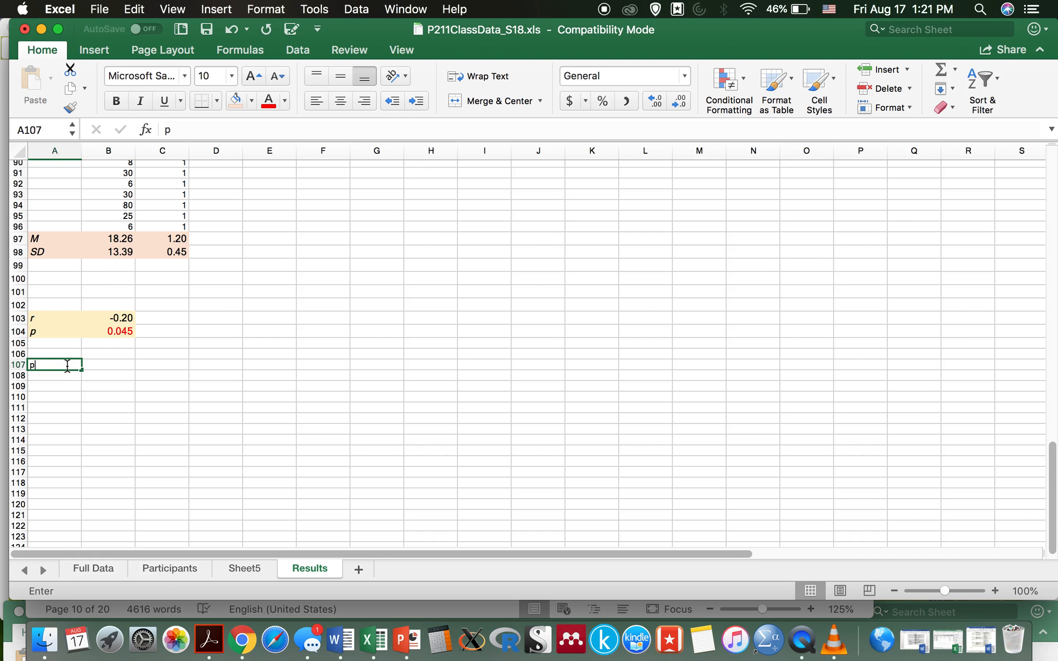
type("<.05")
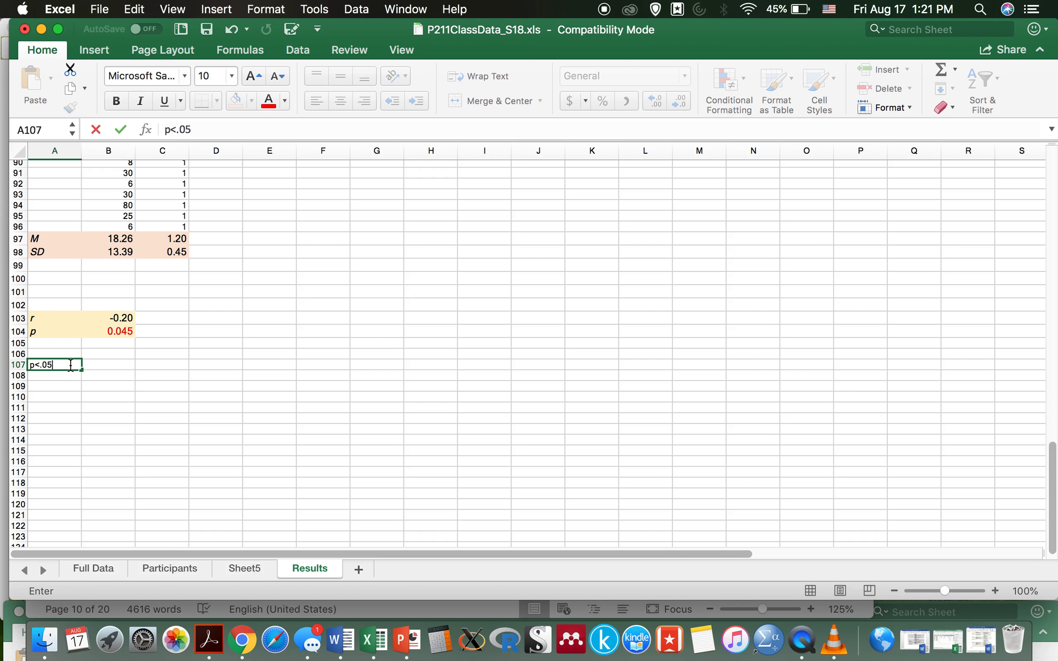
left_click(33, 364)
left_click(140, 101)
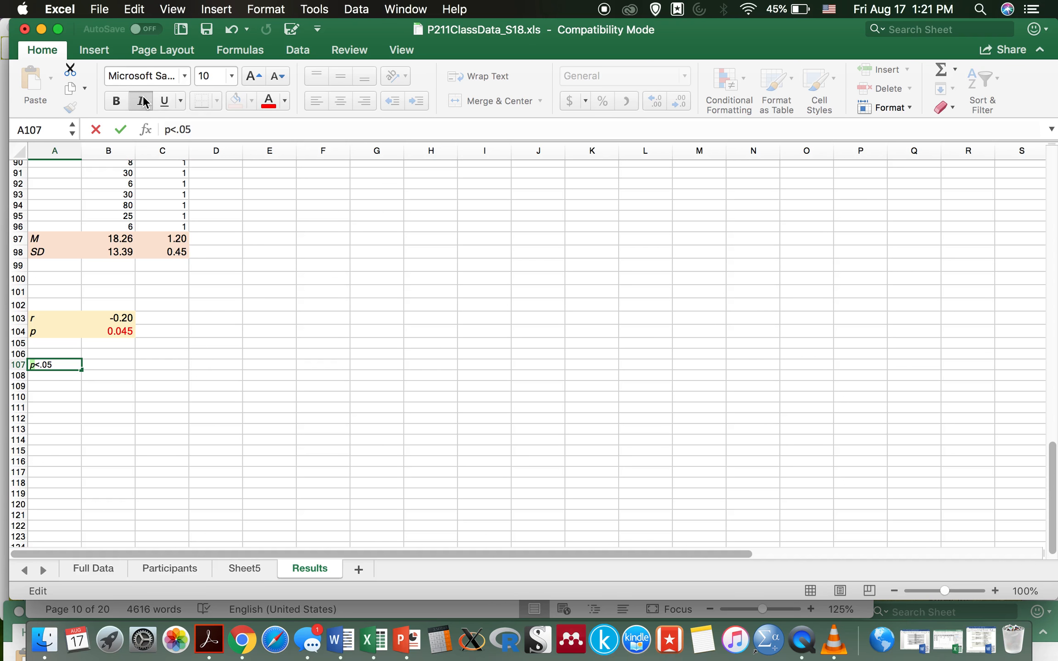
left_click(210, 398)
left_click(65, 367)
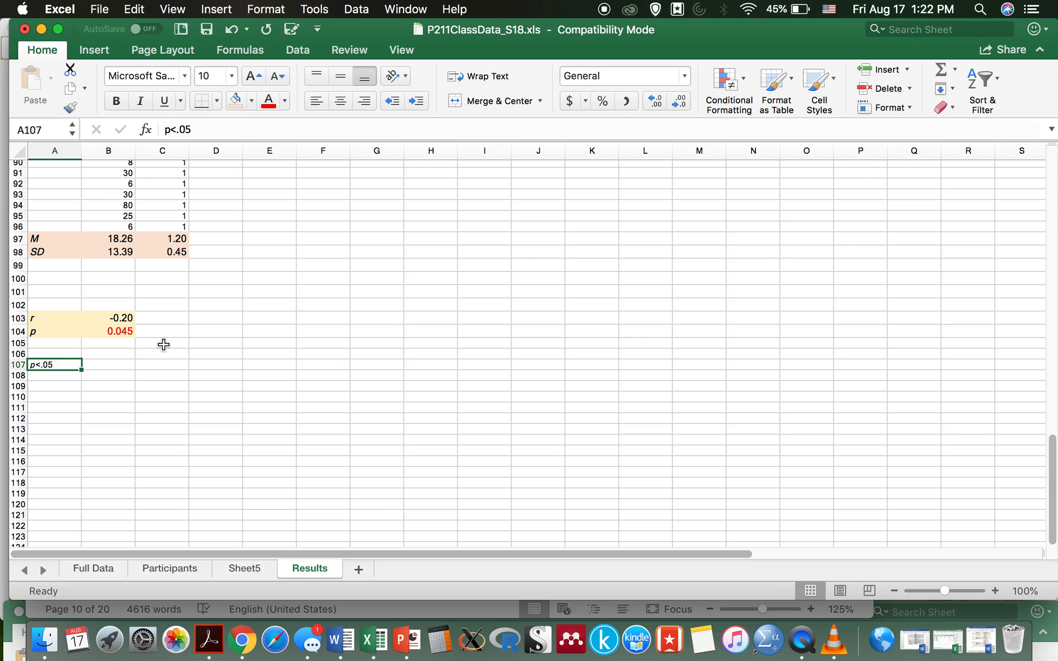
- Review the demographic question columns and the summary blocks beneath them on the Participants sheet
left_click(162, 569)
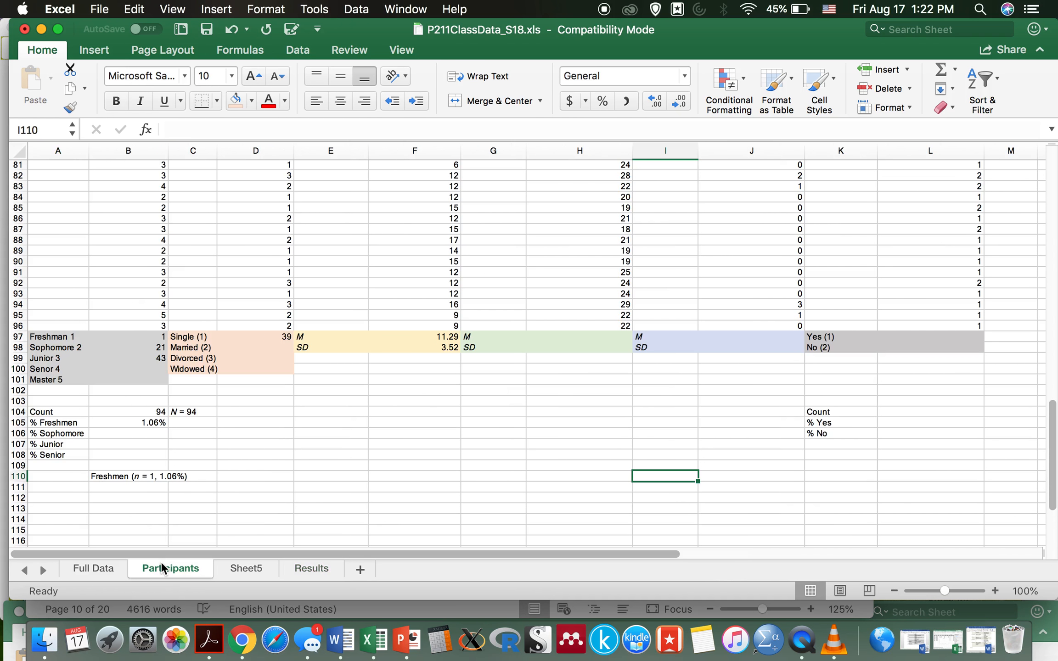
scroll(203, 411, "up", 20)
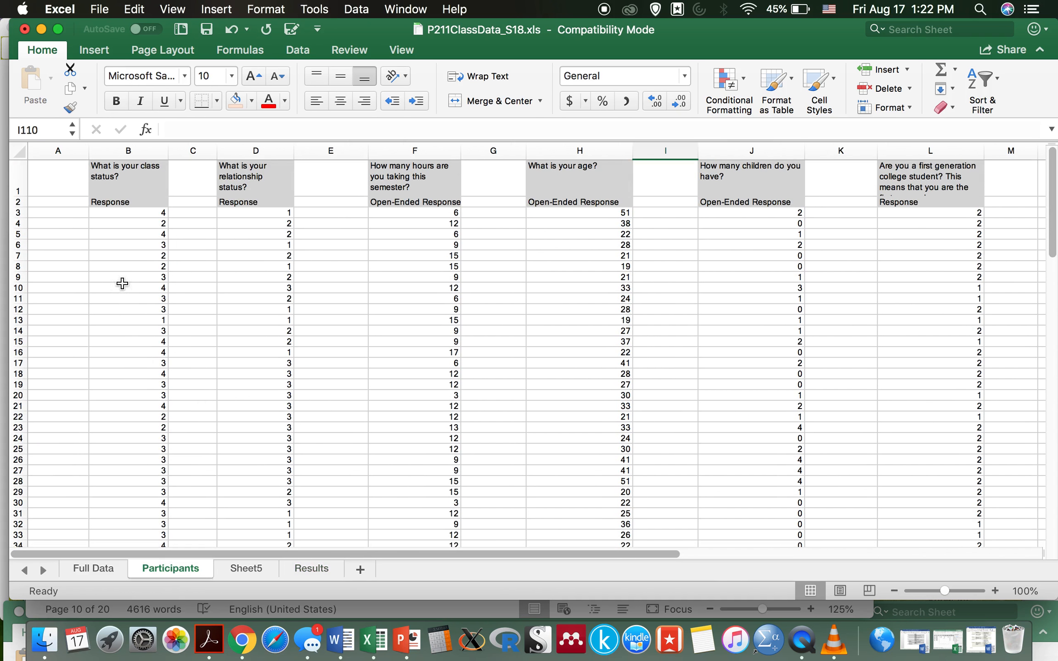
scroll(513, 320, "down", 15)
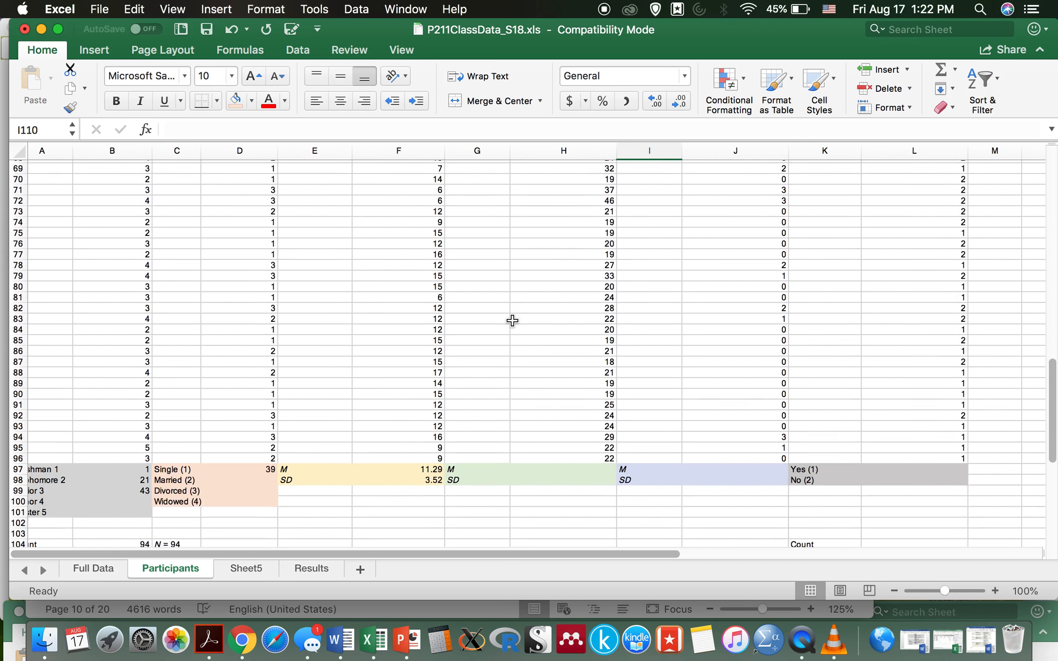
scroll(513, 320, "down", 3)
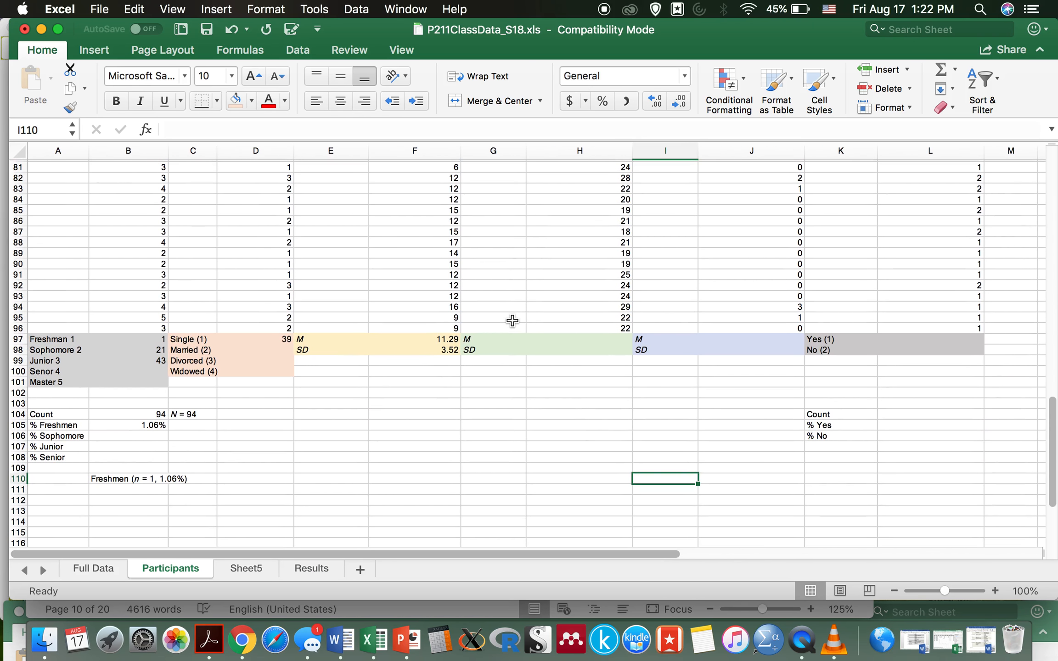
- Switch to the Sim_Interest Paper document in Word and examine the Participants section under Methods
left_click(342, 638)
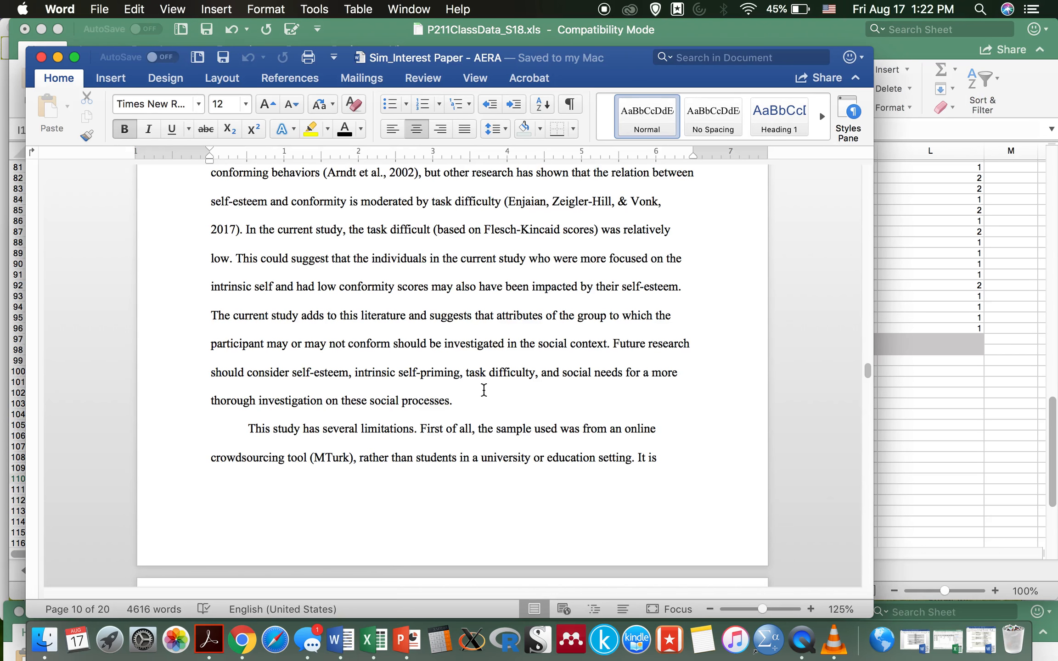
scroll(484, 390, "up", 15)
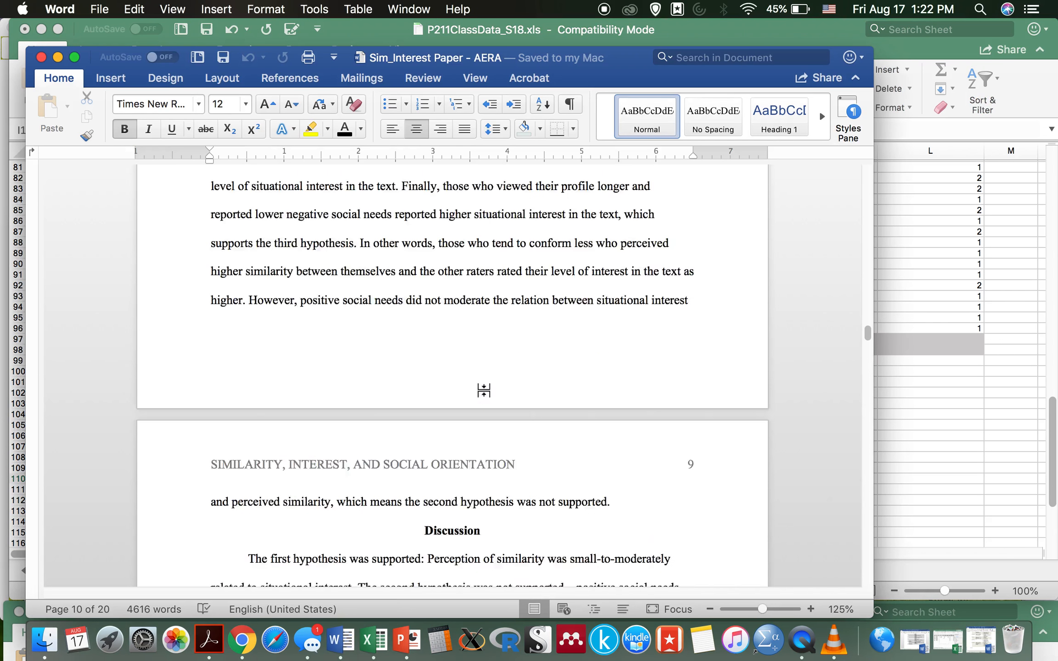
scroll(484, 390, "up", 20)
scroll(483, 390, "up", 20)
scroll(483, 389, "up", 10)
scroll(484, 390, "down", 5)
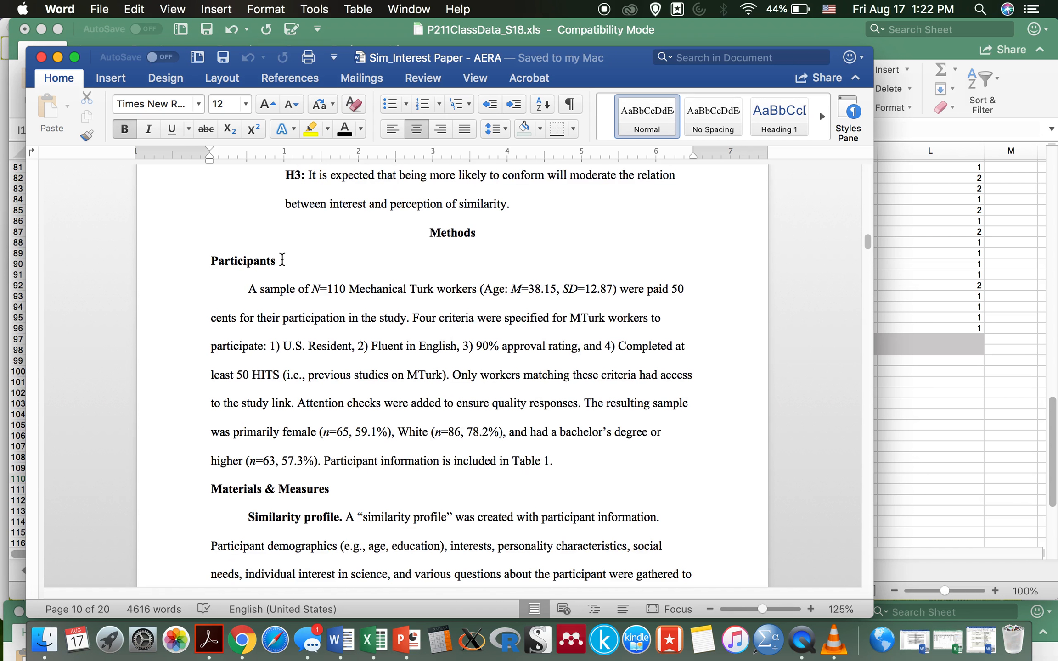
left_click(195, 261)
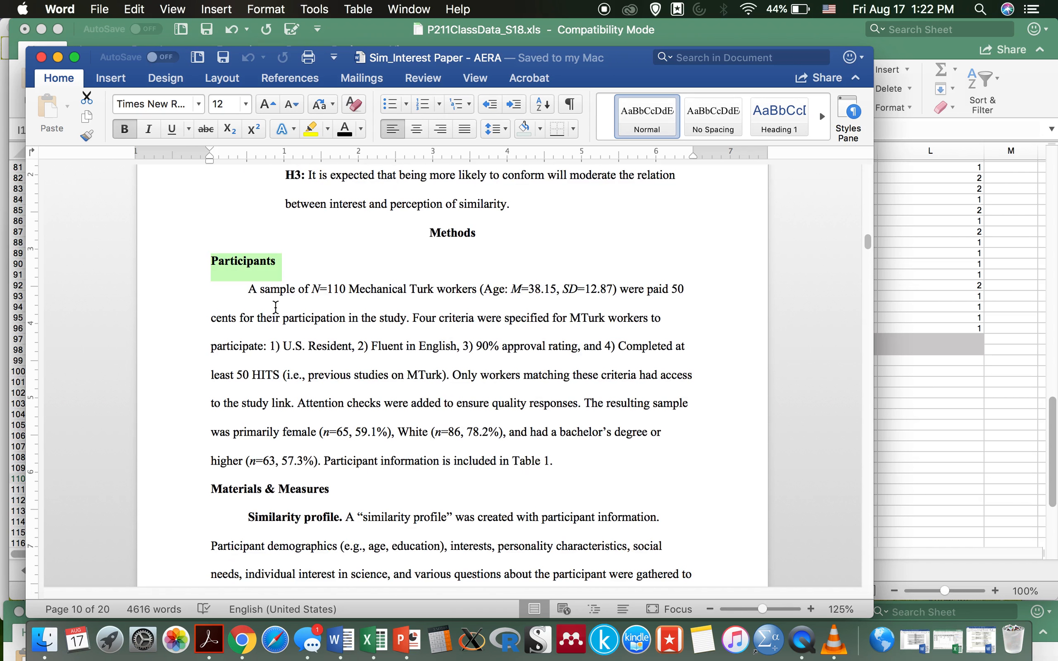
left_click(290, 289)
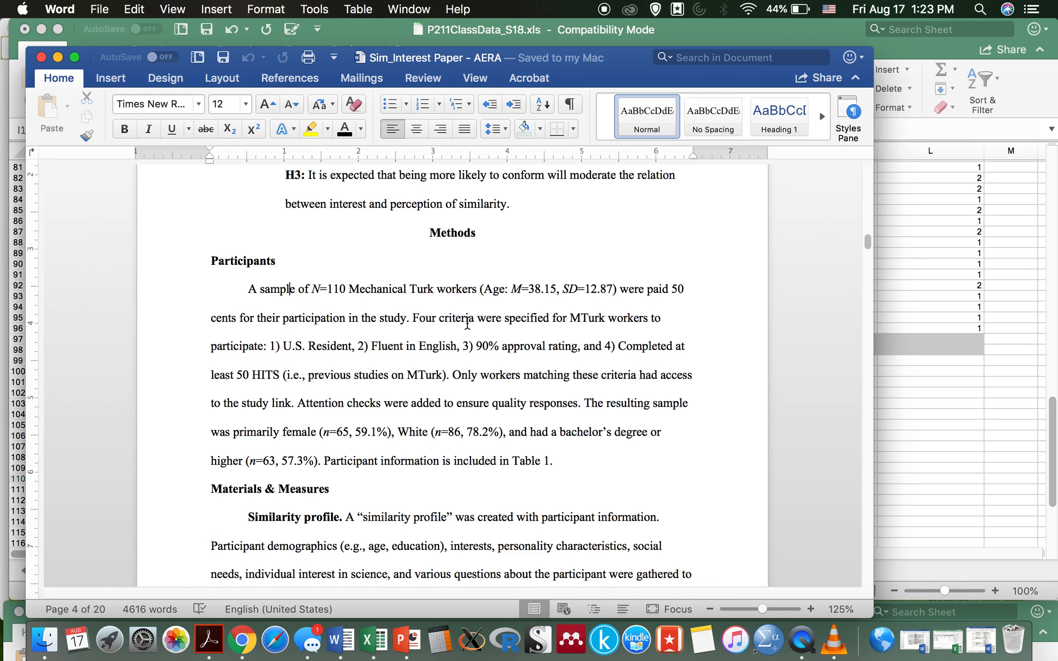
- Extend the three percentages in the Participants paragraph to two decimals: 59.10%, 78.20% and 57.30%
left_click_drag(544, 60, 560, 241)
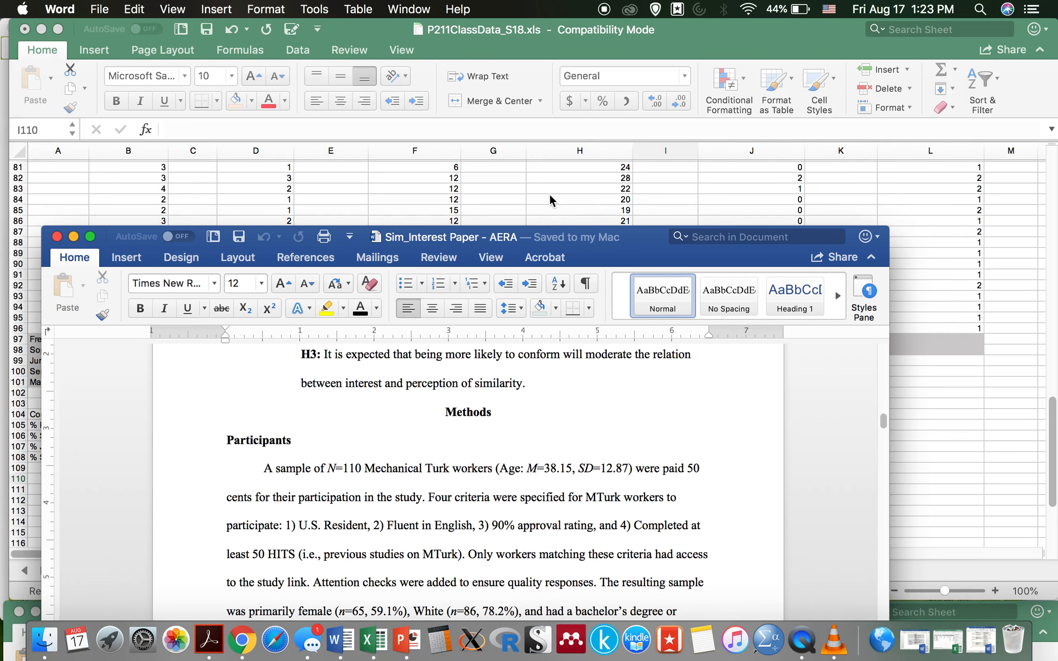
scroll(551, 189, "up", 20)
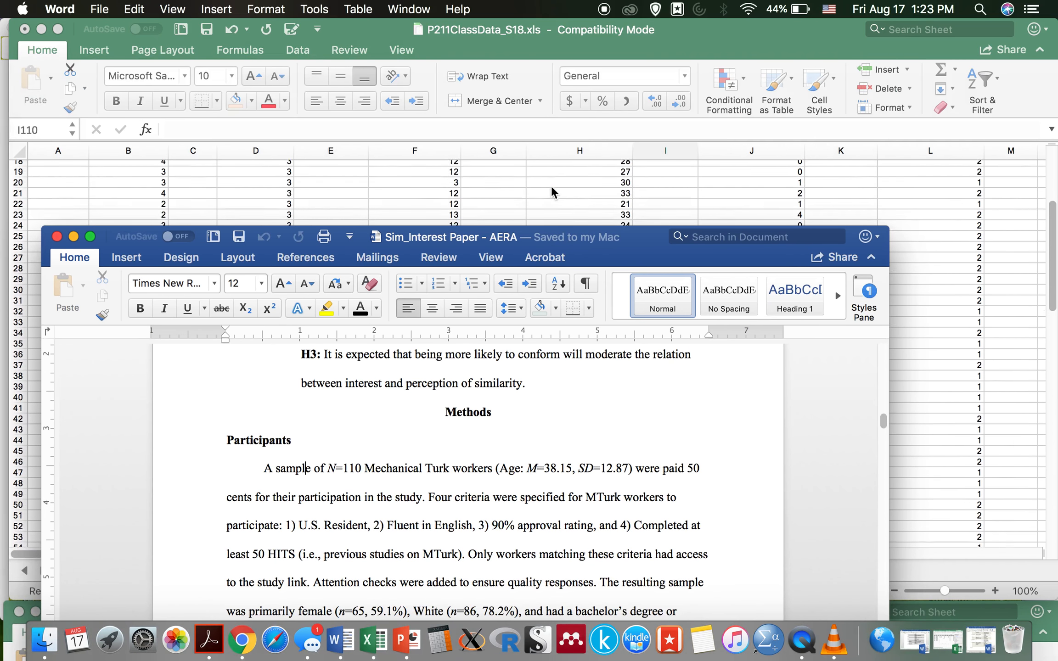
left_click_drag(553, 237, 557, 92)
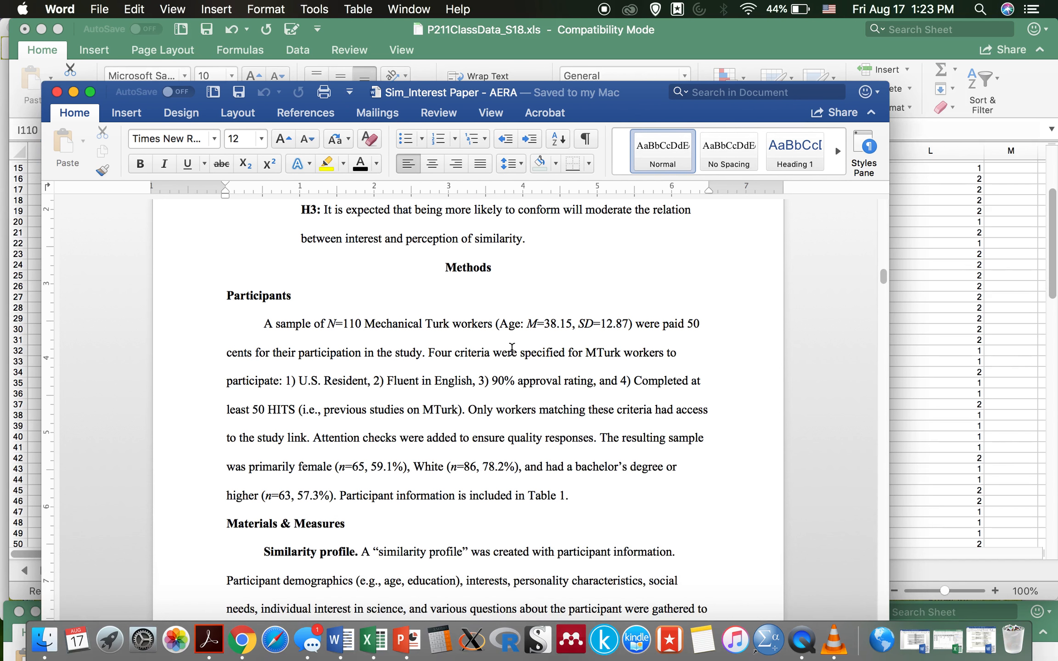
left_click(394, 467)
type("0")
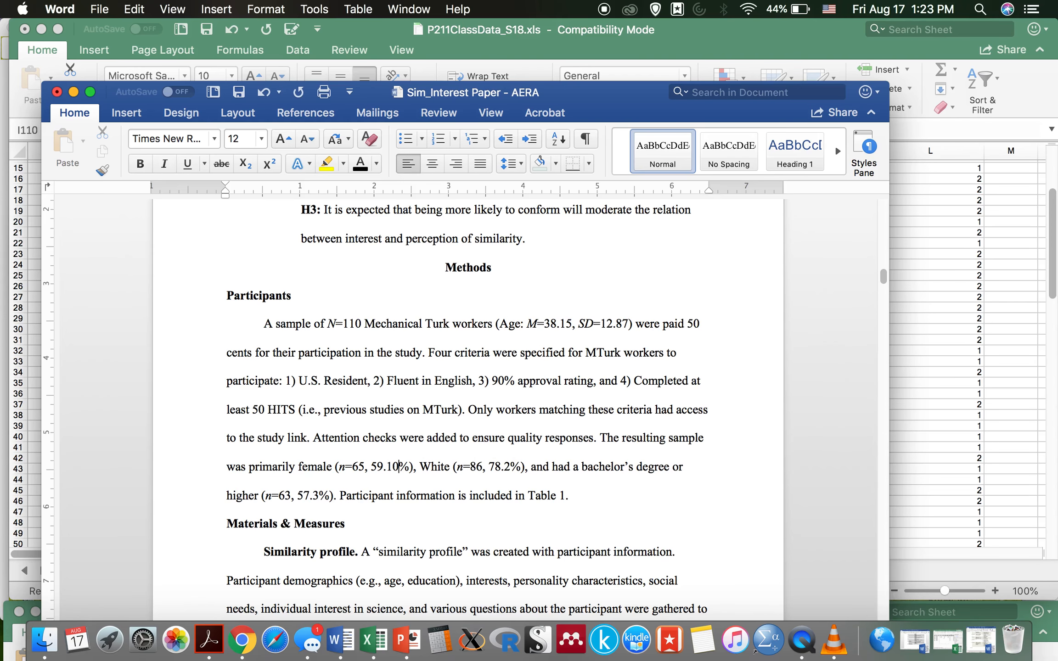
left_click(511, 466)
type("0")
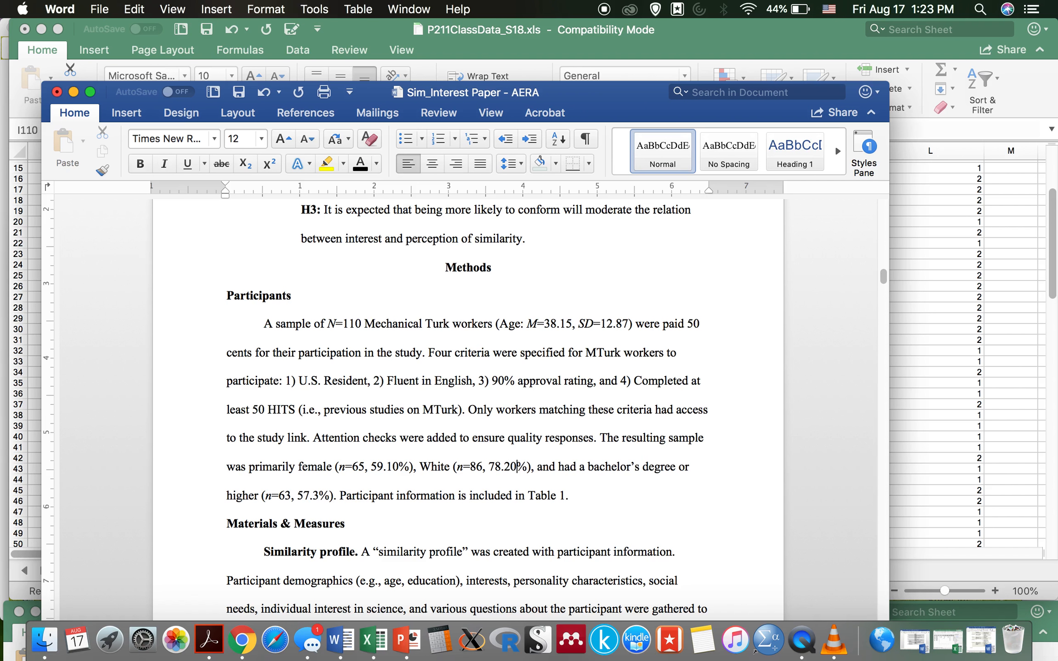
left_click(320, 496)
type("0")
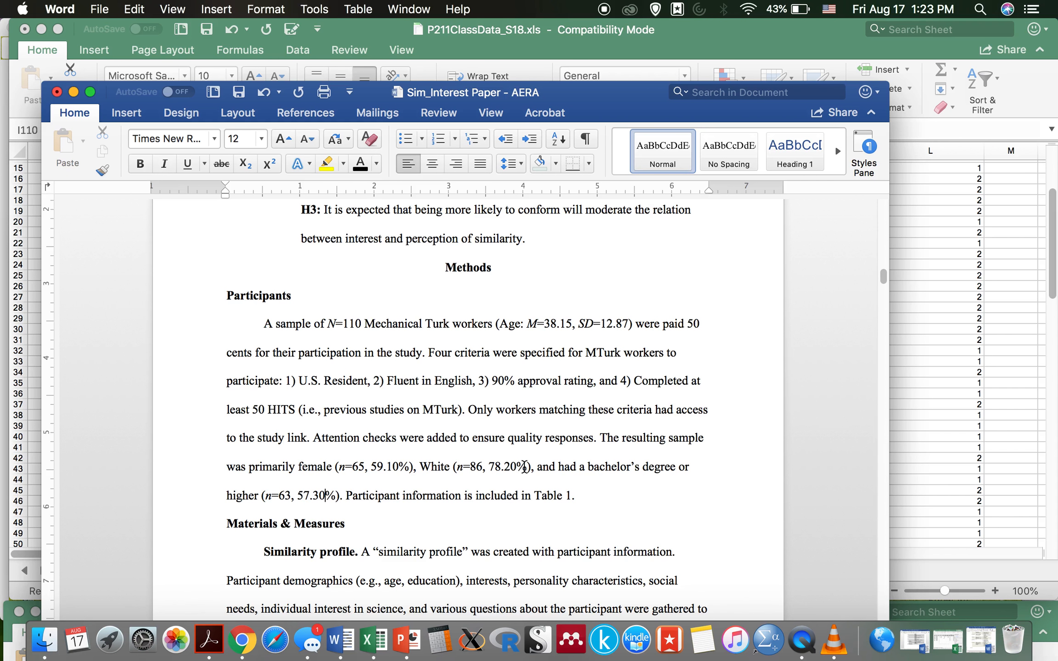
- Examine the italic n and N=110 notation in the Participants paragraph and the Materials & Measures section below it
double_click(460, 468)
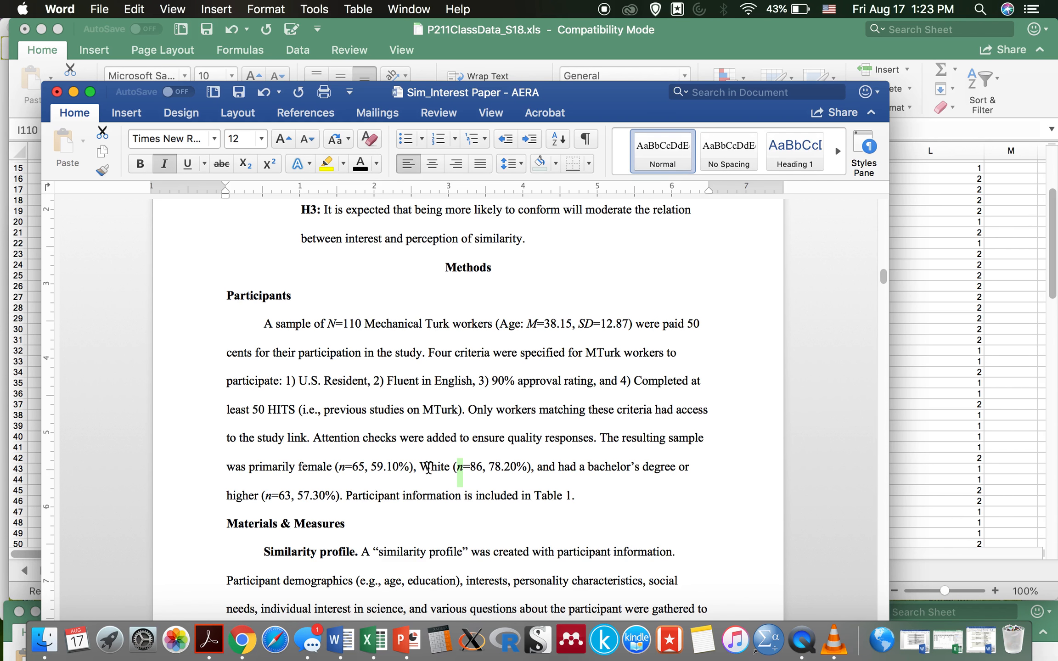
double_click(343, 468)
left_click_drag(326, 321, 355, 326)
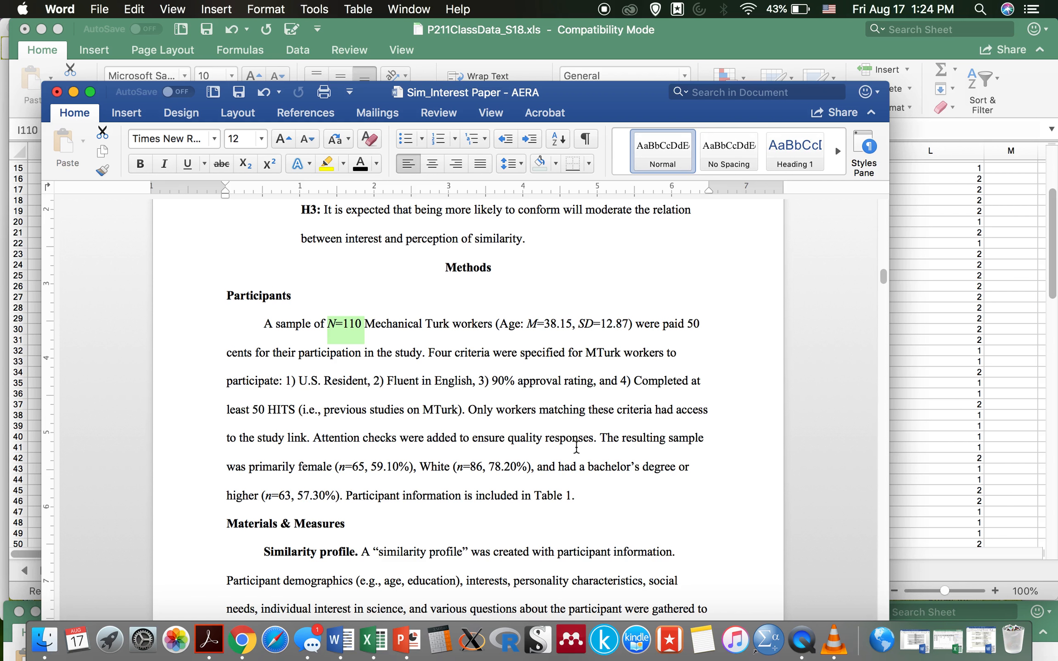
scroll(575, 521, "down", 3)
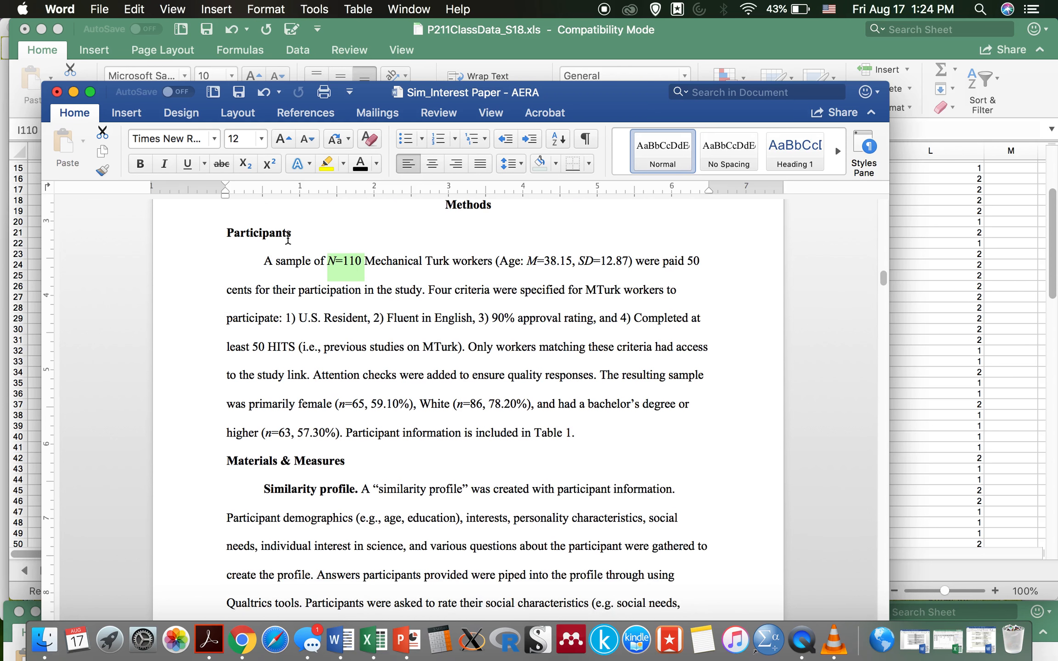
scroll(378, 435, "down", 8)
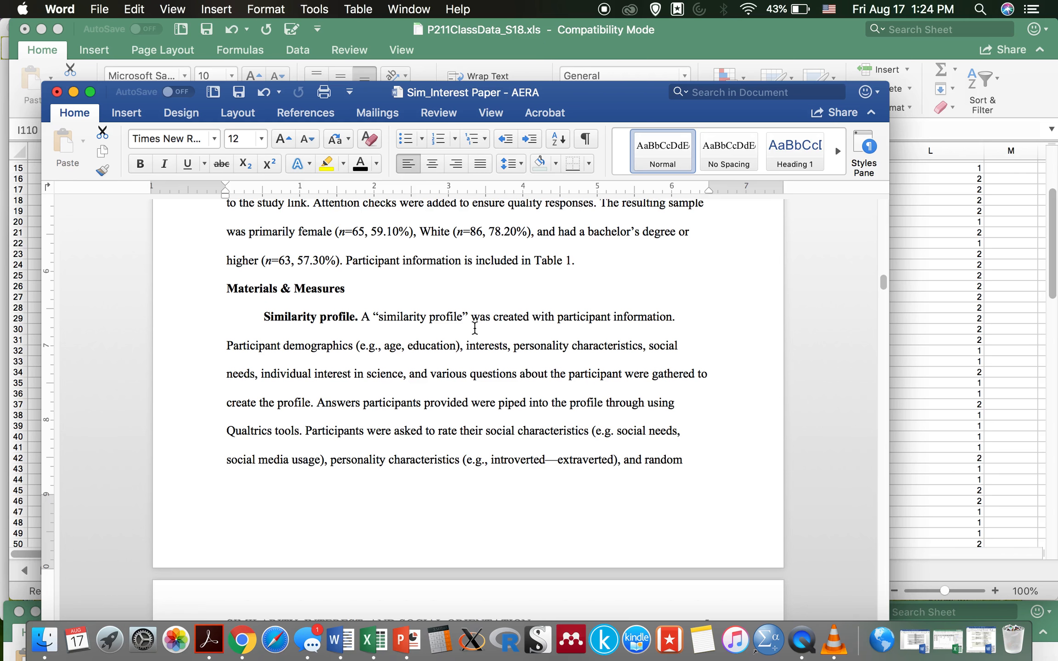
scroll(446, 478, "down", 5)
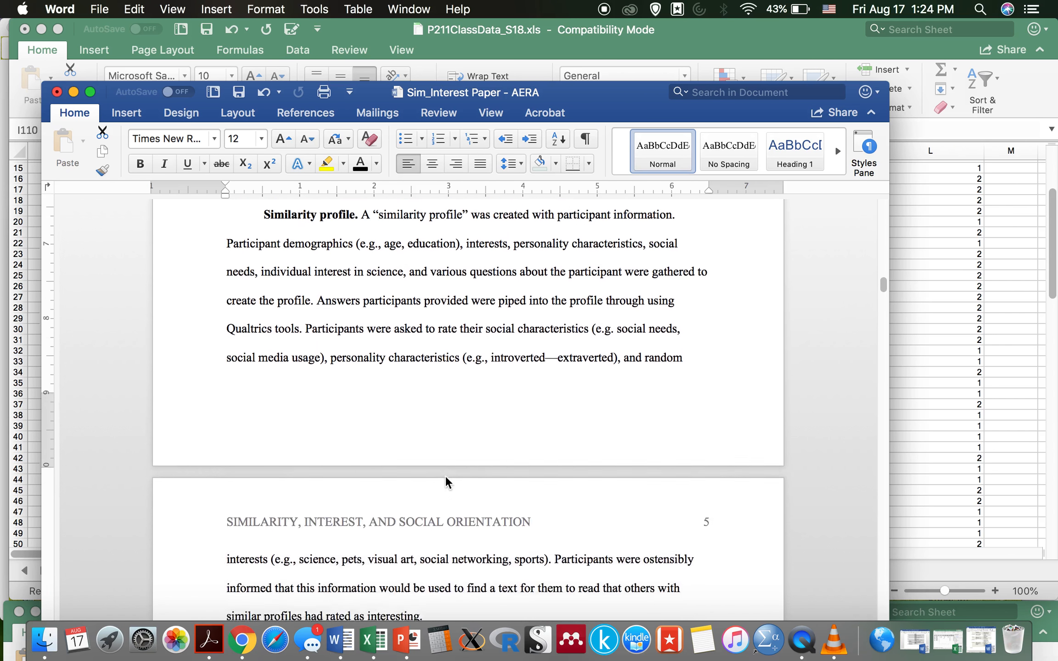
scroll(445, 475, "up", 6)
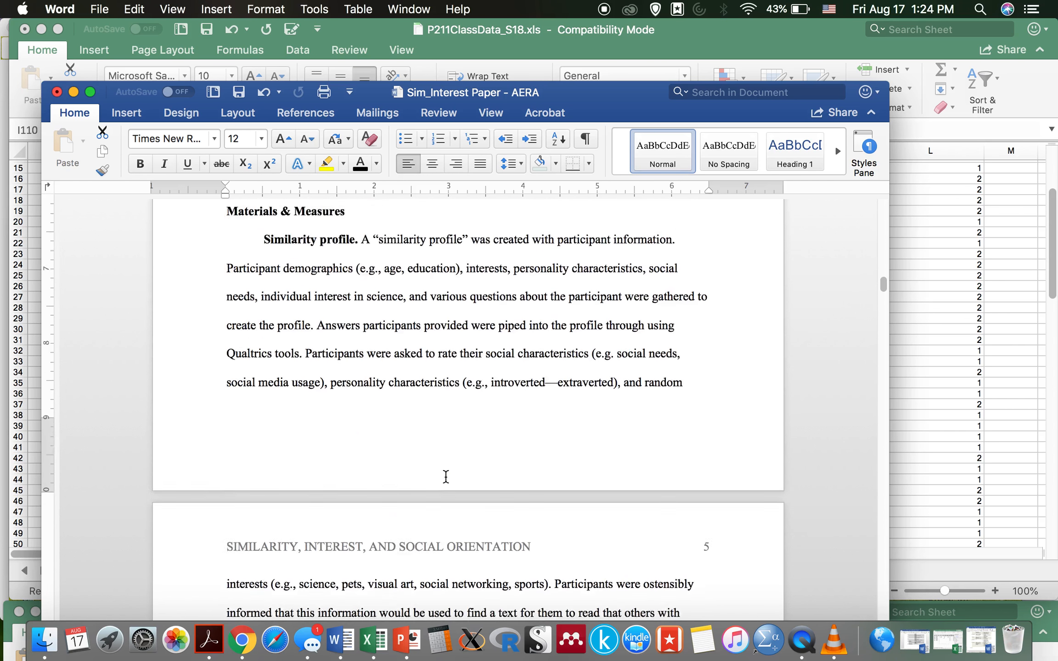
- Switch back to the Excel workbook and review the question headers on the Full Data sheet
left_click(950, 306)
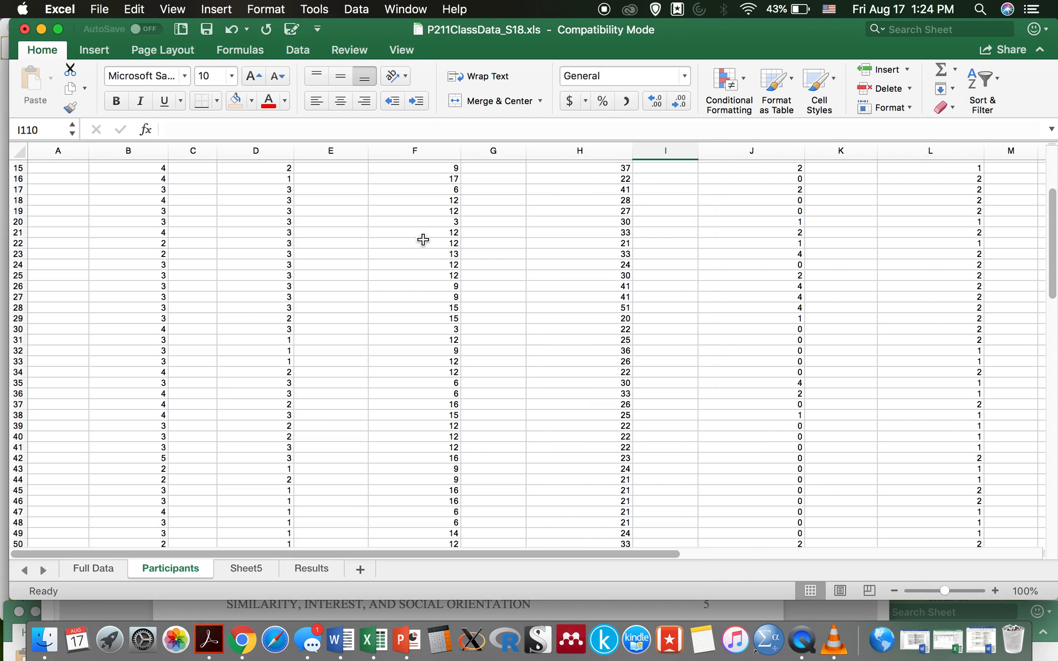
left_click(92, 570)
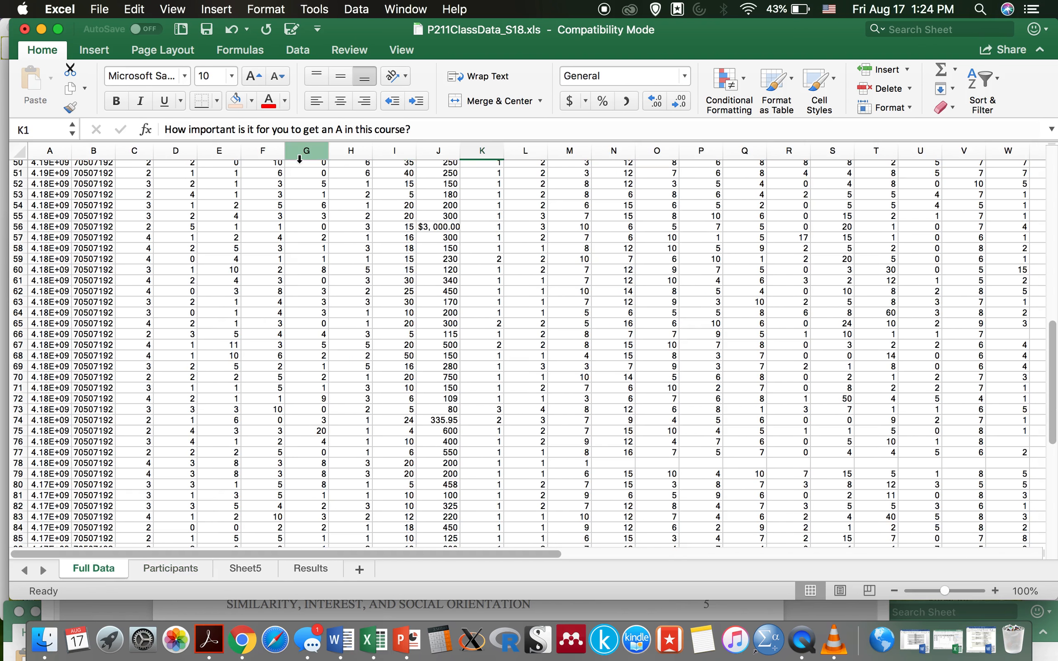
scroll(653, 376, "up", 2)
scroll(653, 375, "up", 15)
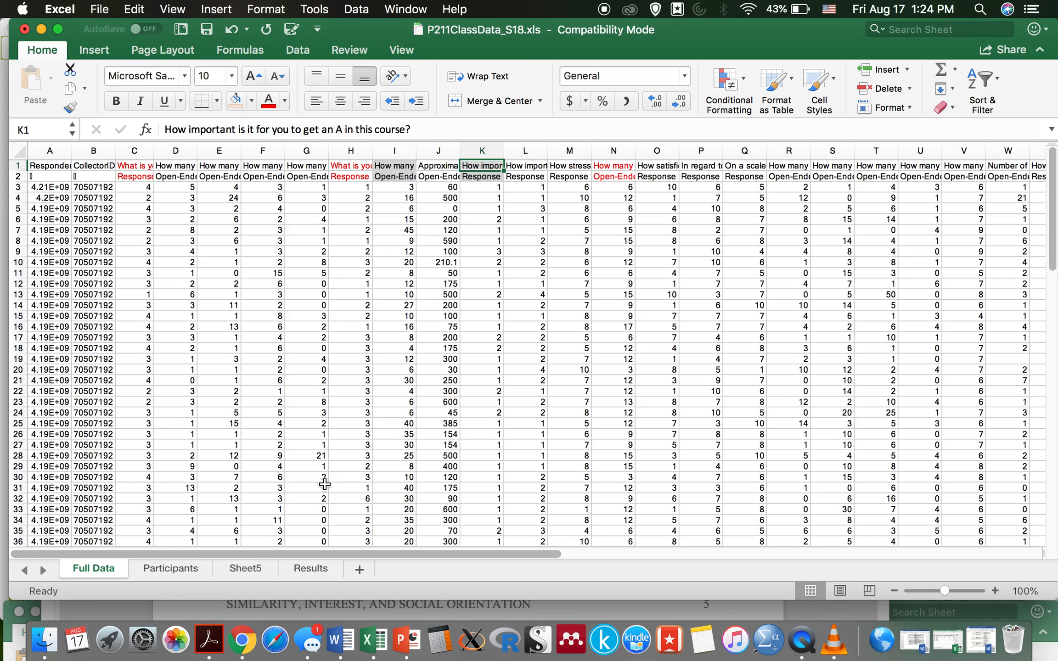
- On the Results sheet, insert a markers-only scatter chart of B3:C96 and place it beside the data, starting around row 3
left_click(310, 569)
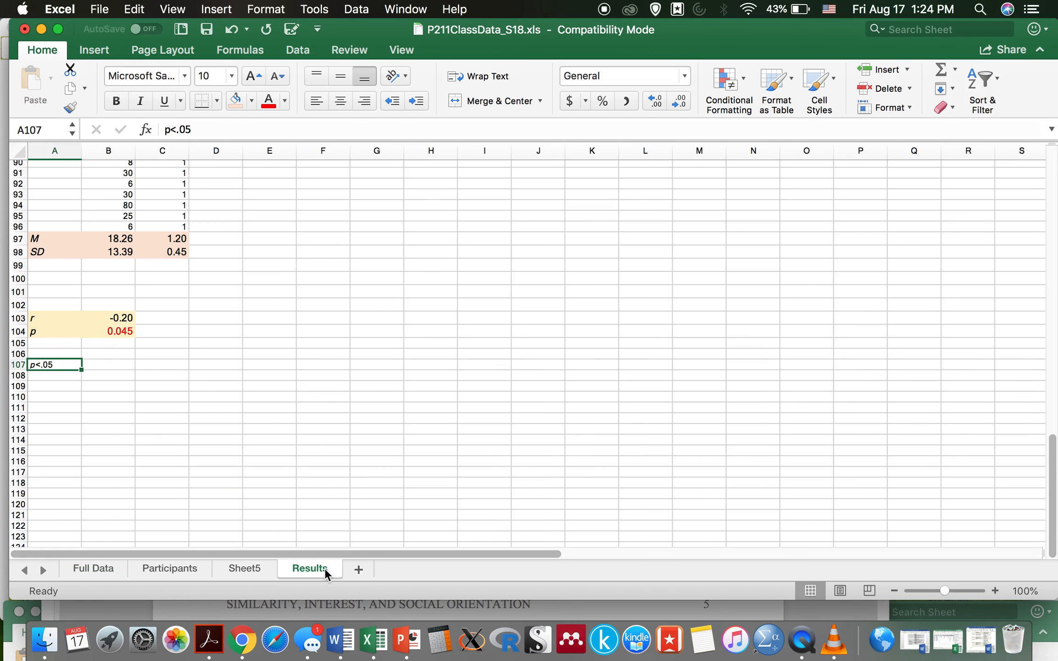
scroll(416, 285, "up", 10)
scroll(416, 284, "up", 10)
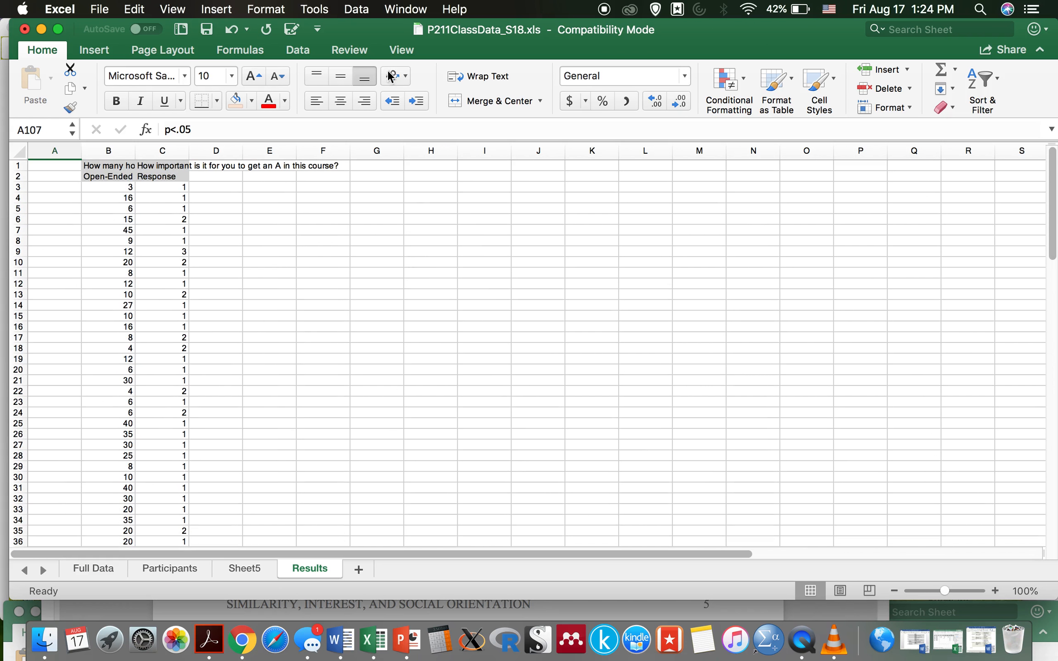
left_click_drag(104, 186, 172, 499)
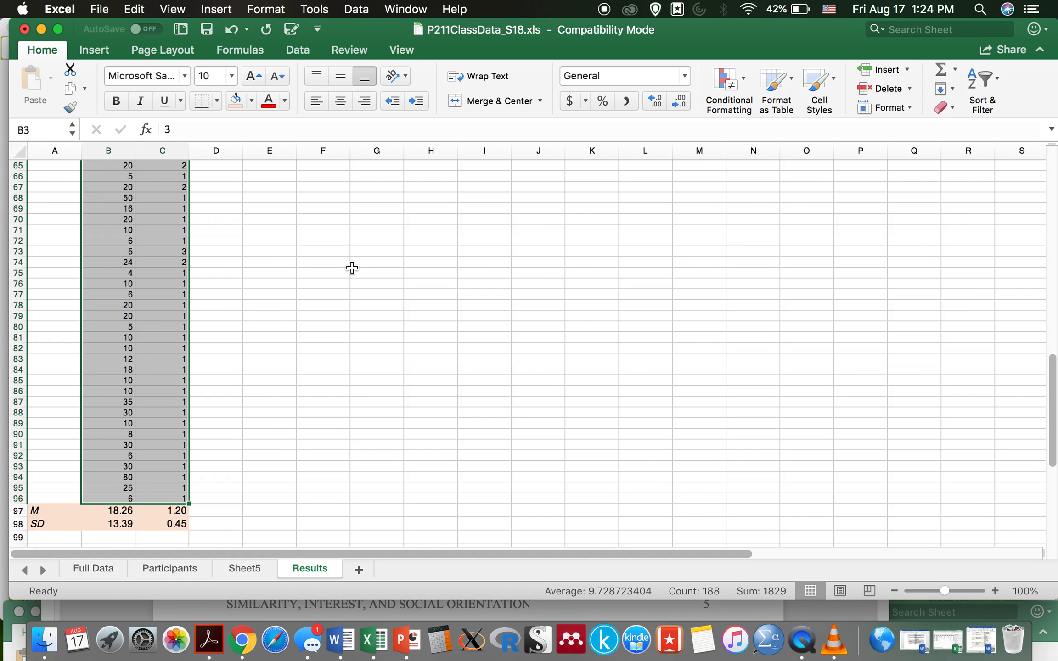
scroll(352, 267, "up", 10)
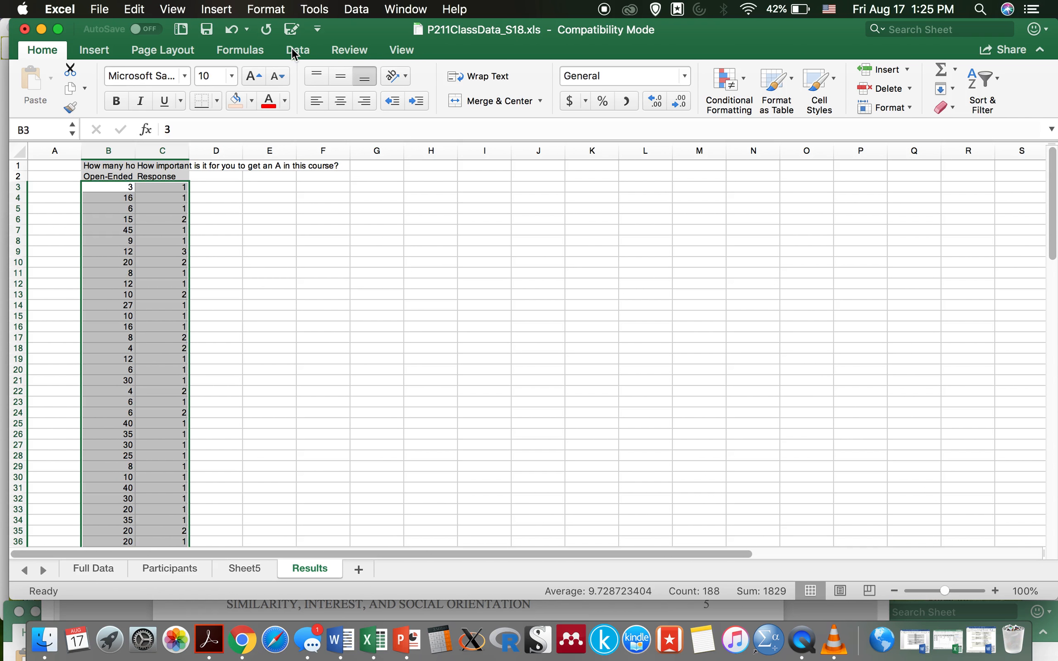
left_click(105, 54)
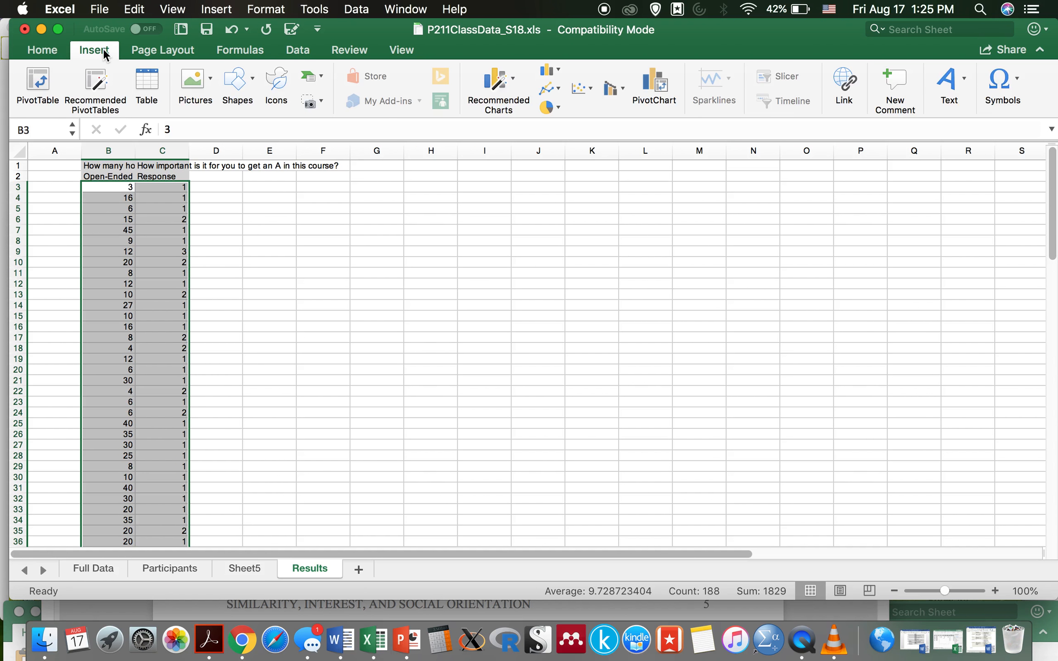
left_click(578, 87)
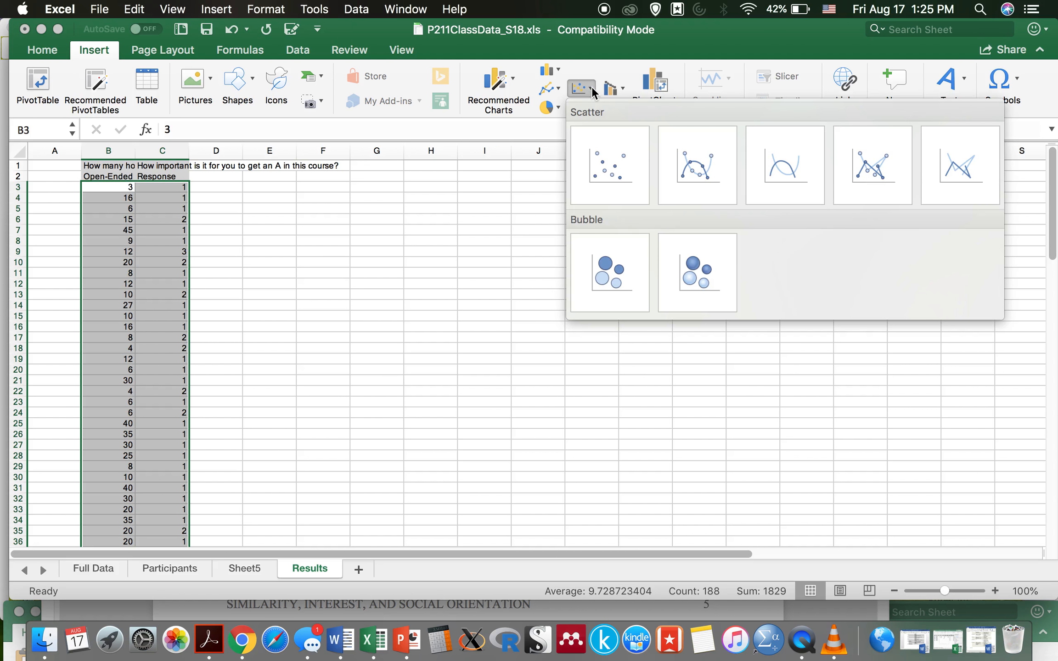
left_click(613, 186)
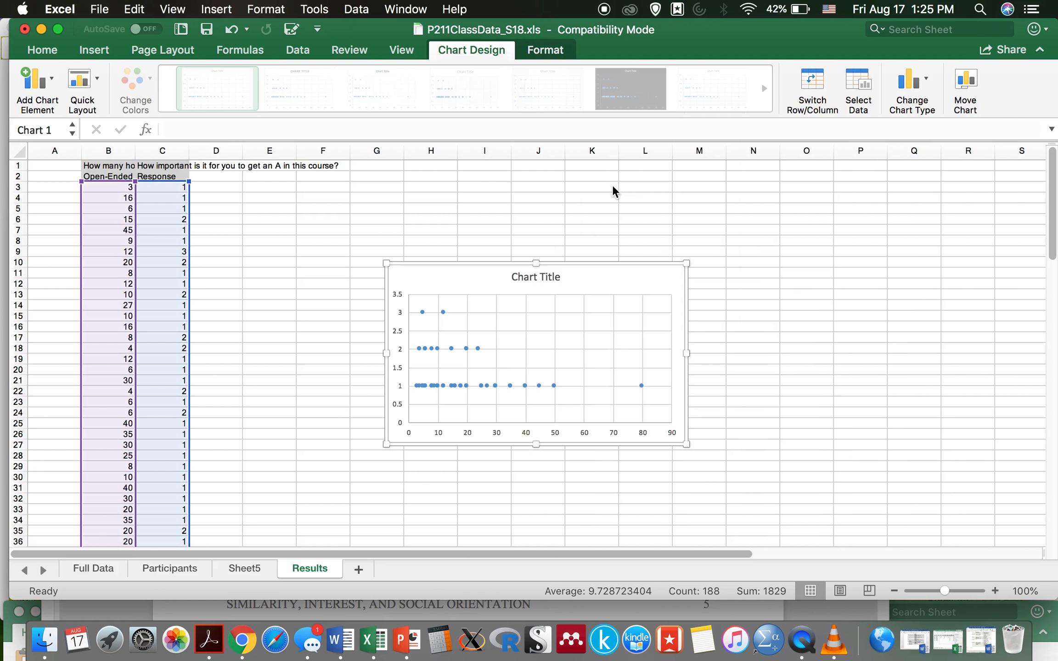
left_click_drag(583, 273, 528, 193)
- Check the two question headers and title the scatterplot "Correlation between Hrs studying and importance of getting an A"
left_click(485, 197)
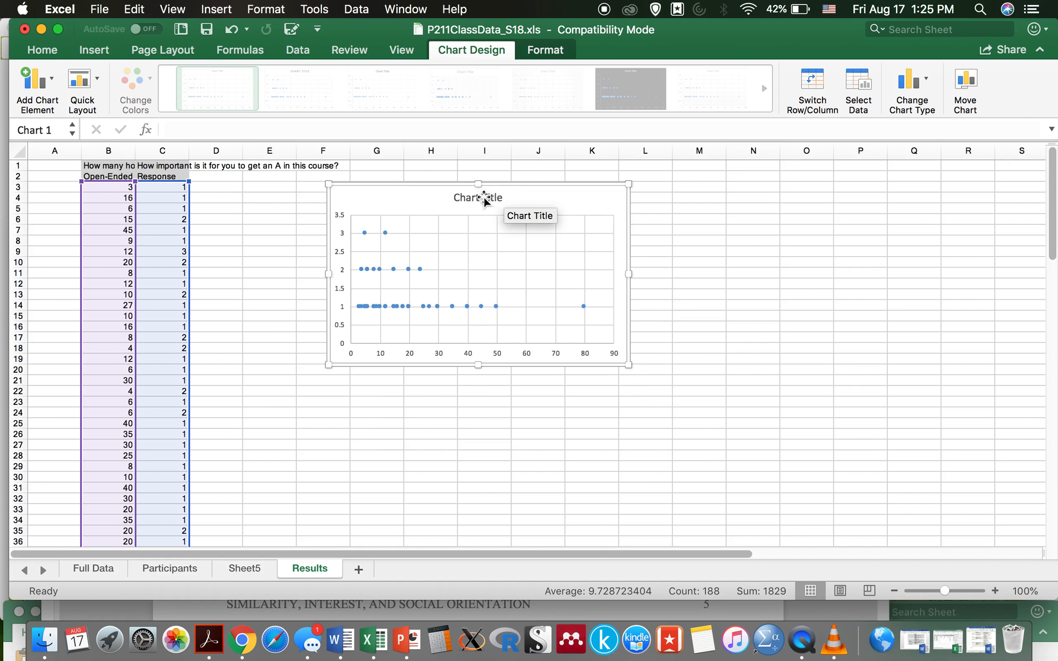
double_click(485, 197)
double_click(487, 197)
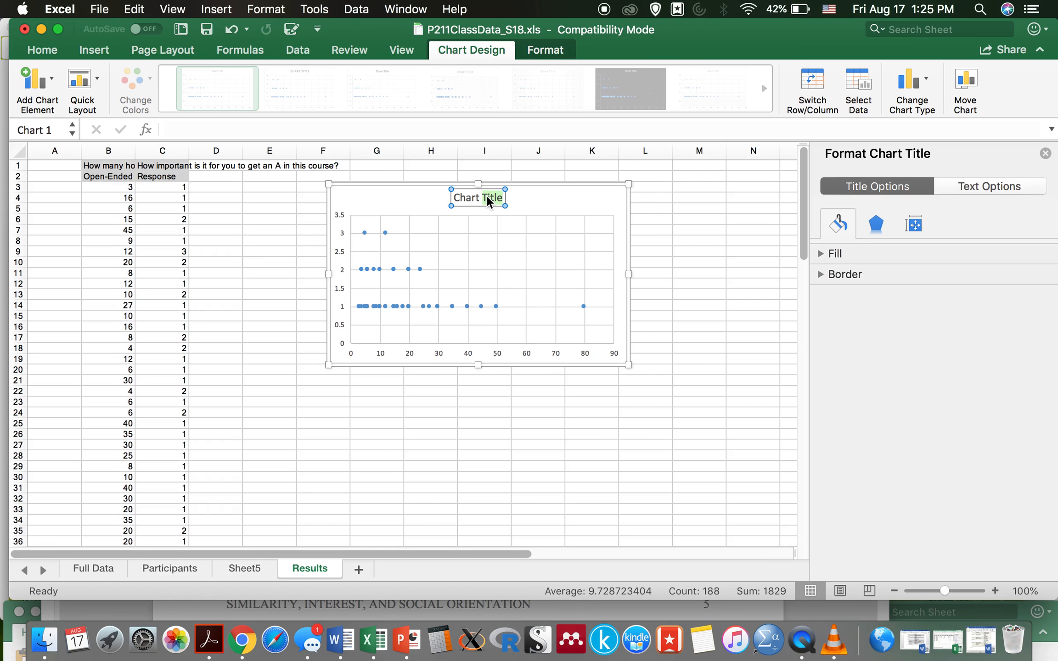
triple_click(489, 199)
left_click(119, 167)
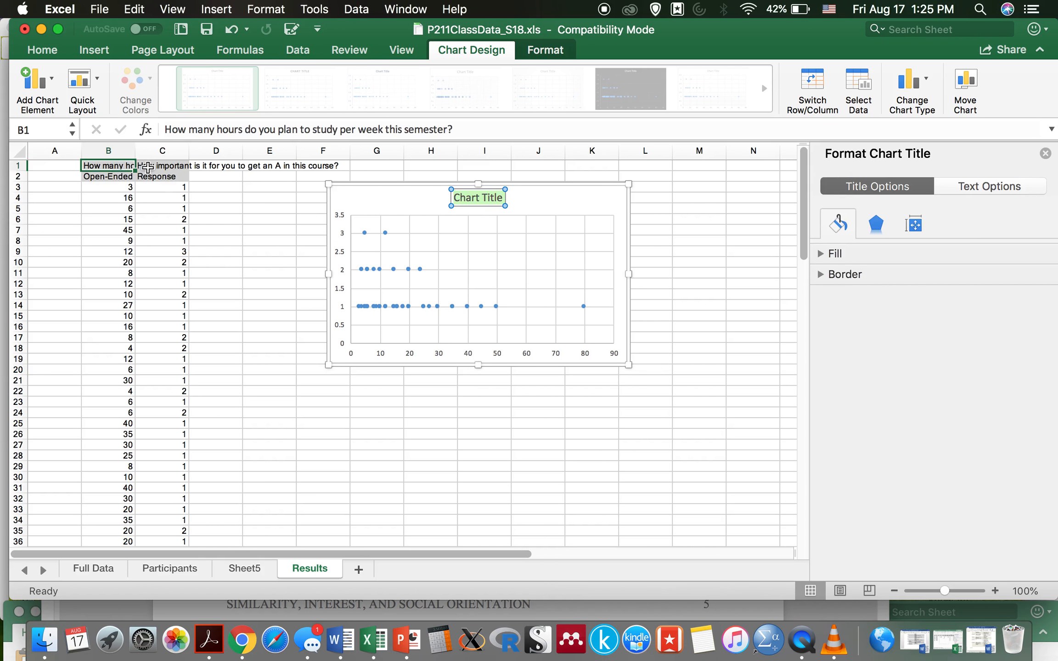
left_click(162, 167)
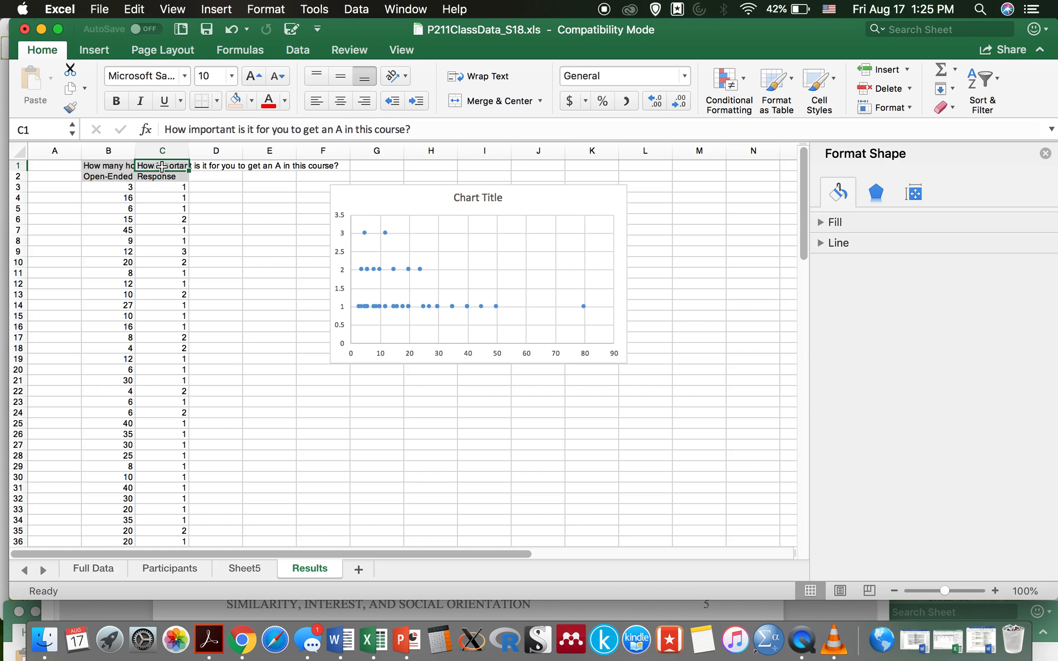
left_click(486, 196)
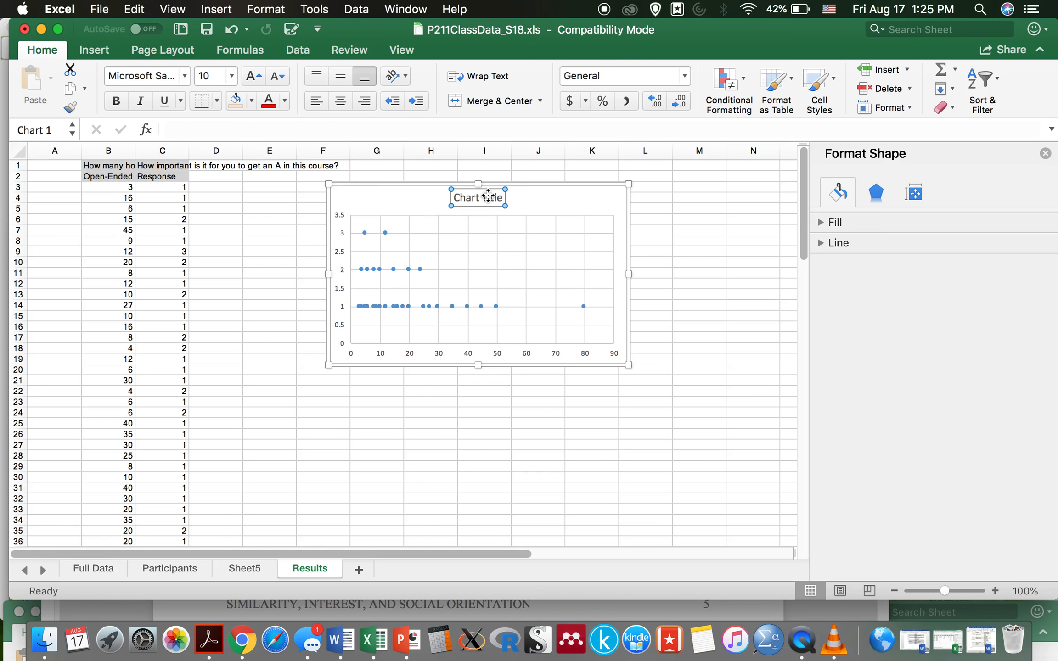
triple_click(486, 196)
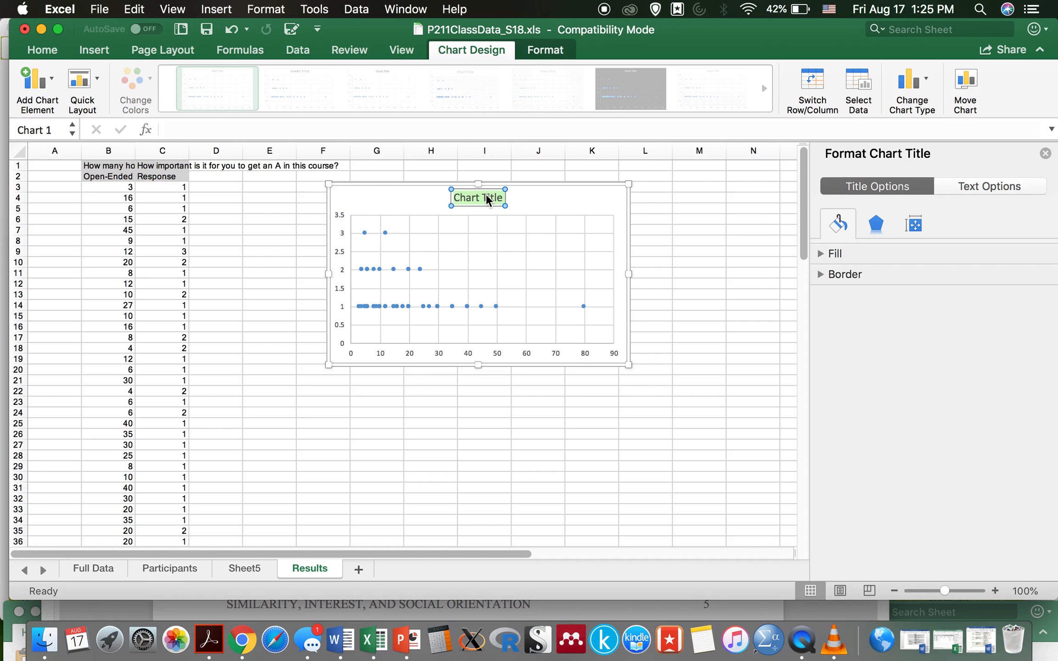
type("Correlatio")
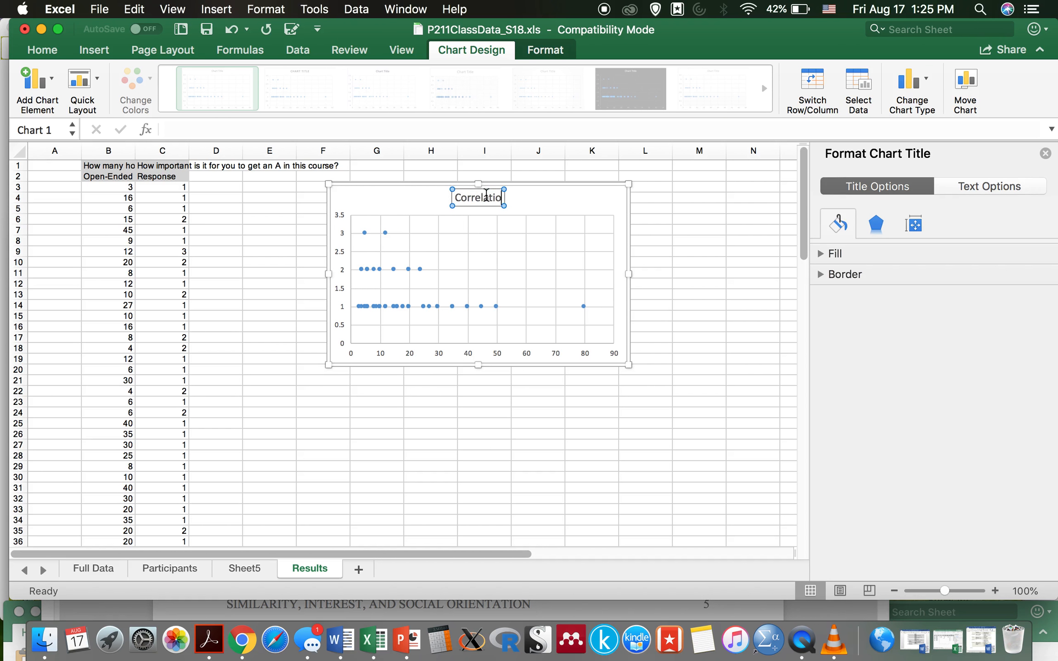
type("n between")
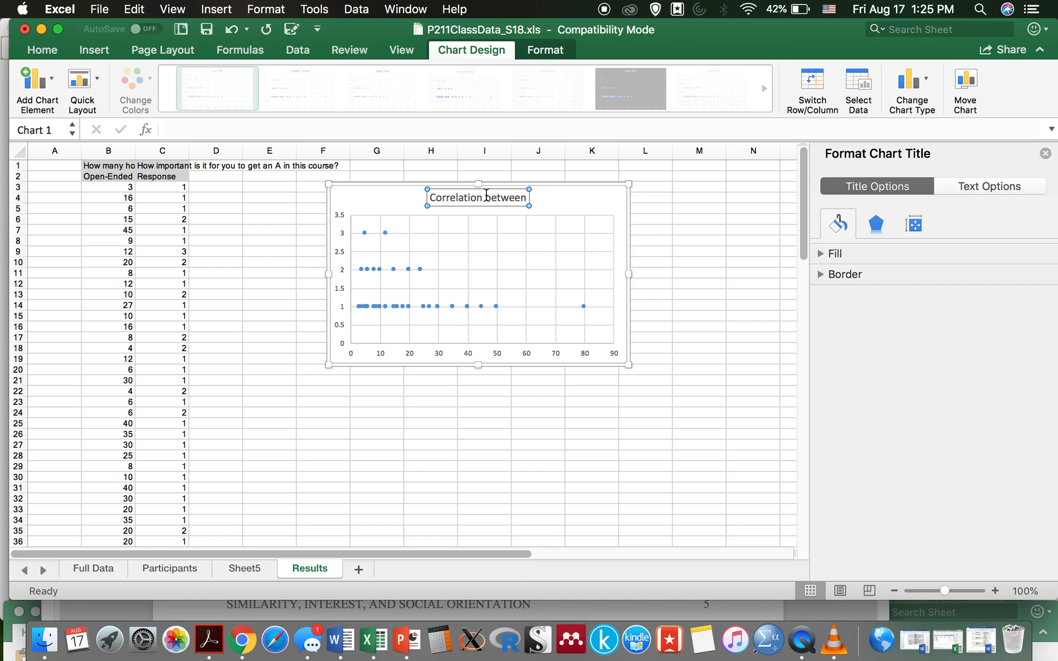
type(" Hrs studying an")
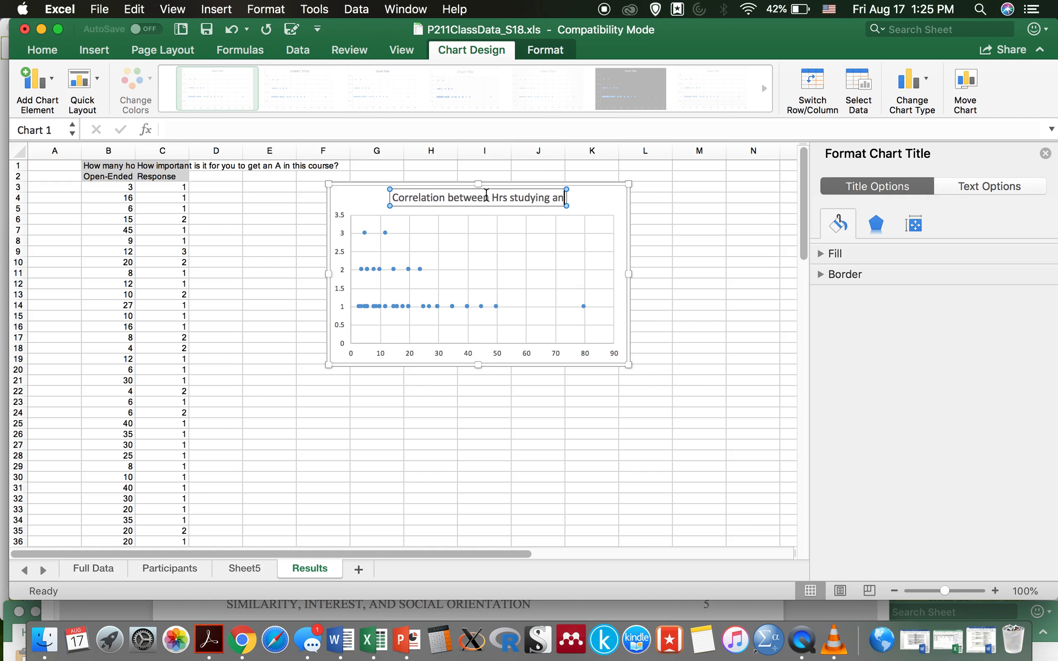
type("d importance of getting an A")
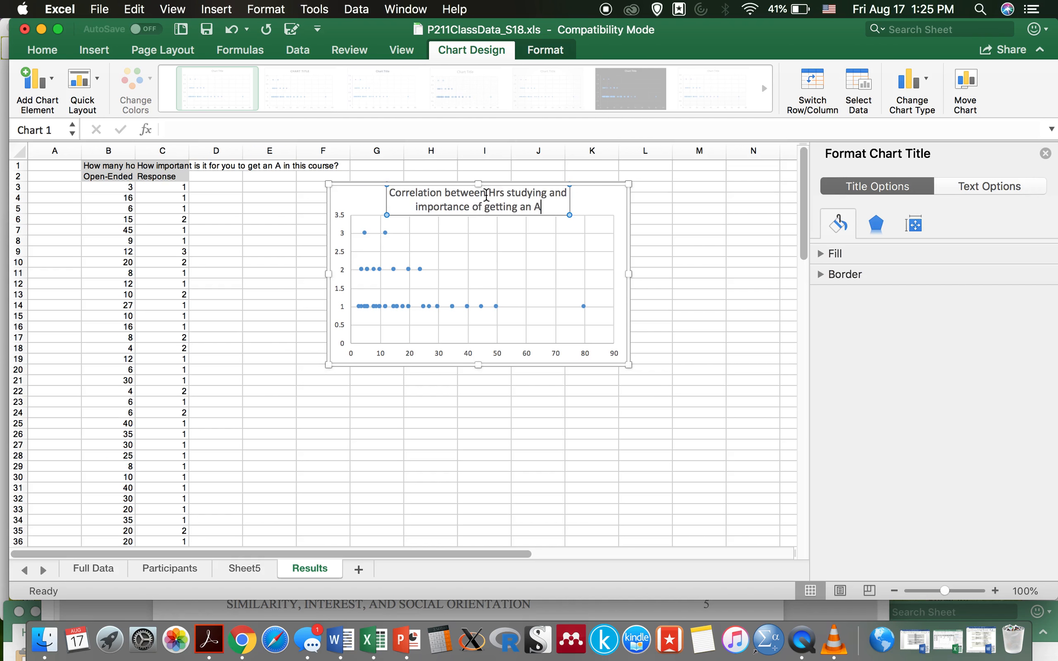
left_click(647, 436)
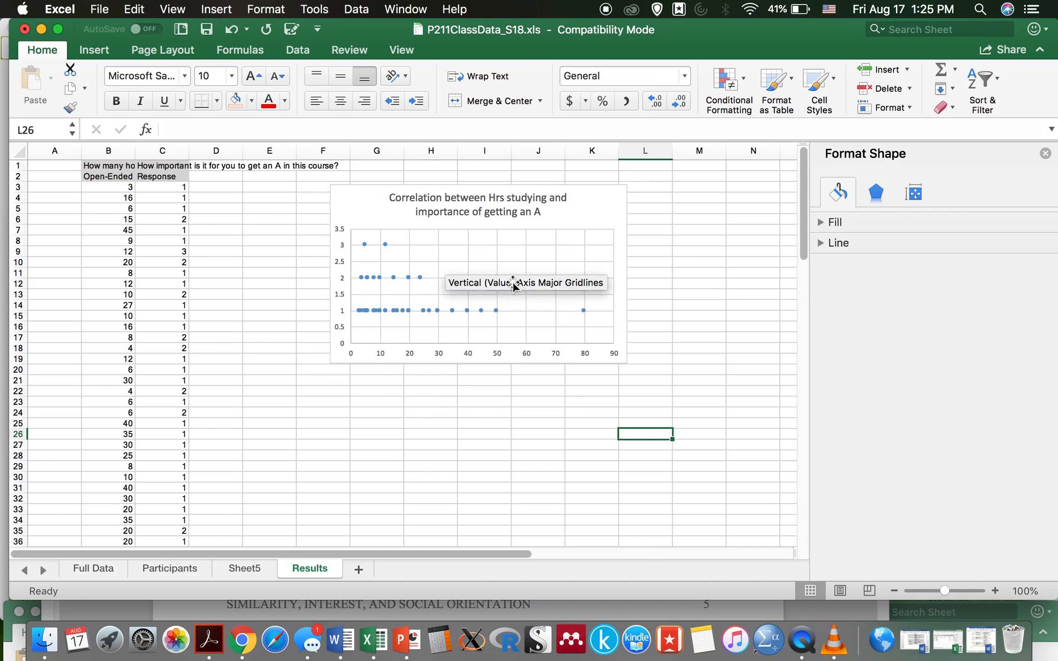
- Review the M, SD, r and p rows below the data on the Results sheet
scroll(265, 455, "down", 15)
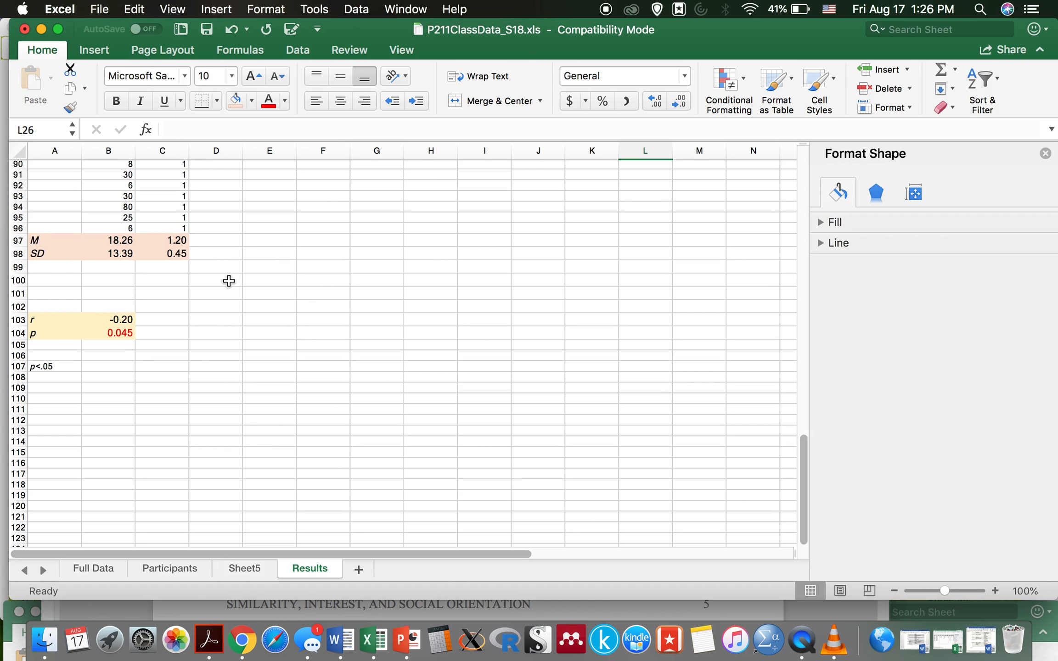
scroll(159, 253, "up", 15)
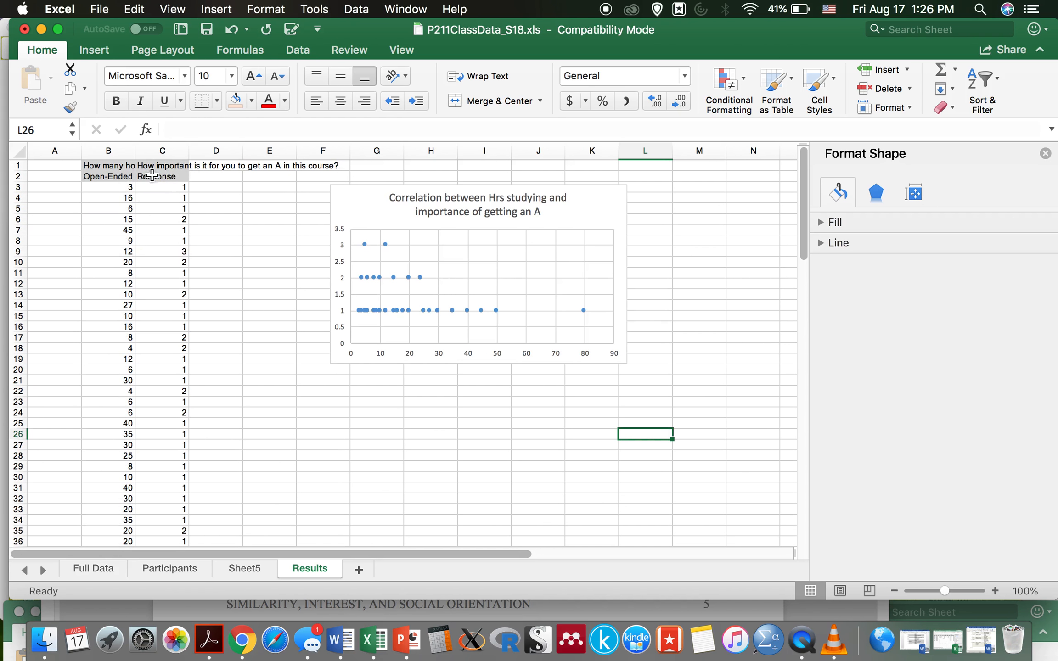
scroll(154, 481, "down", 15)
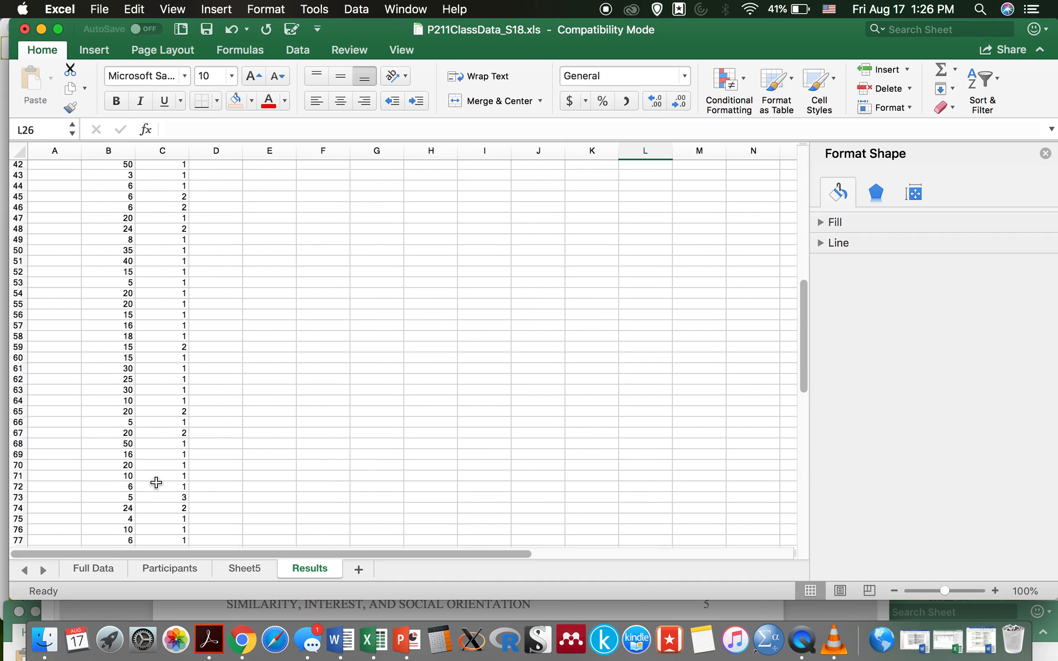
scroll(156, 483, "down", 1)
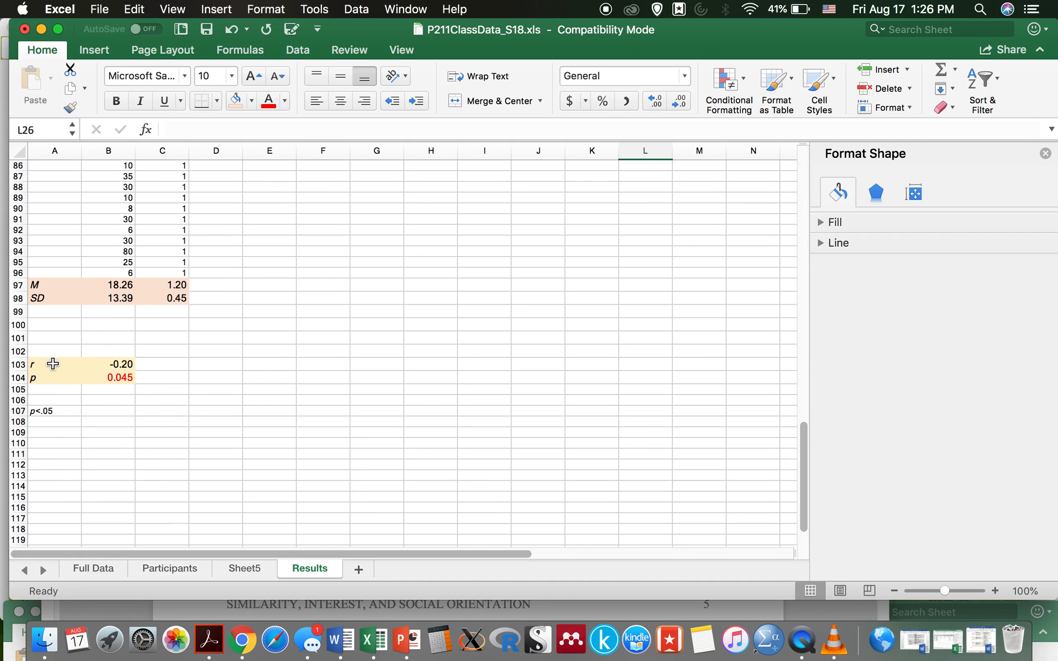
left_click(54, 367)
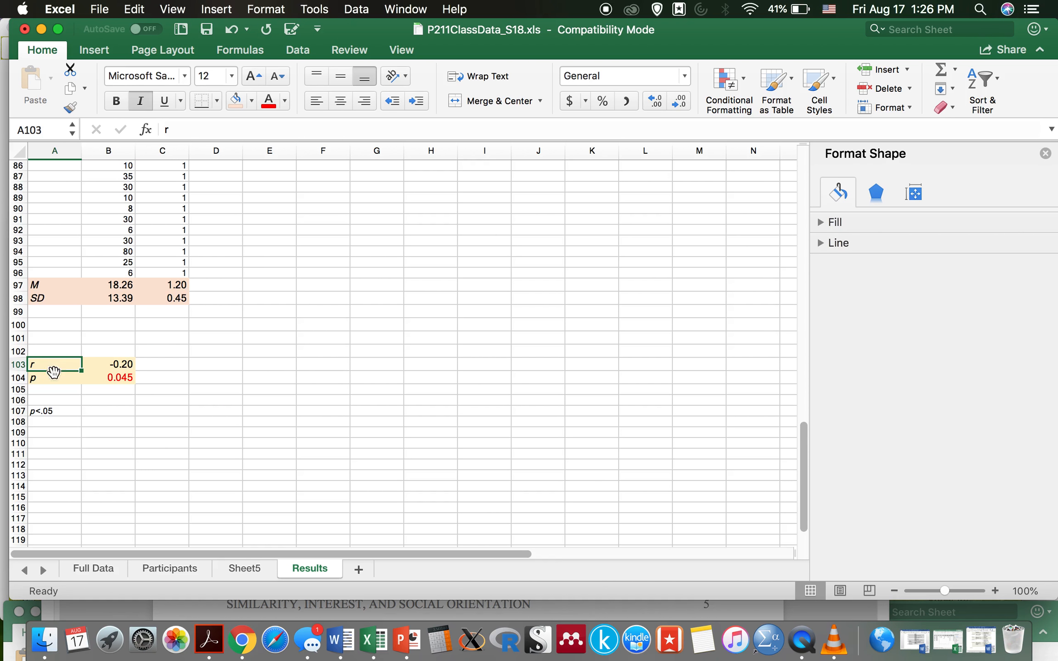
left_click(53, 389)
left_click_drag(55, 377, 131, 380)
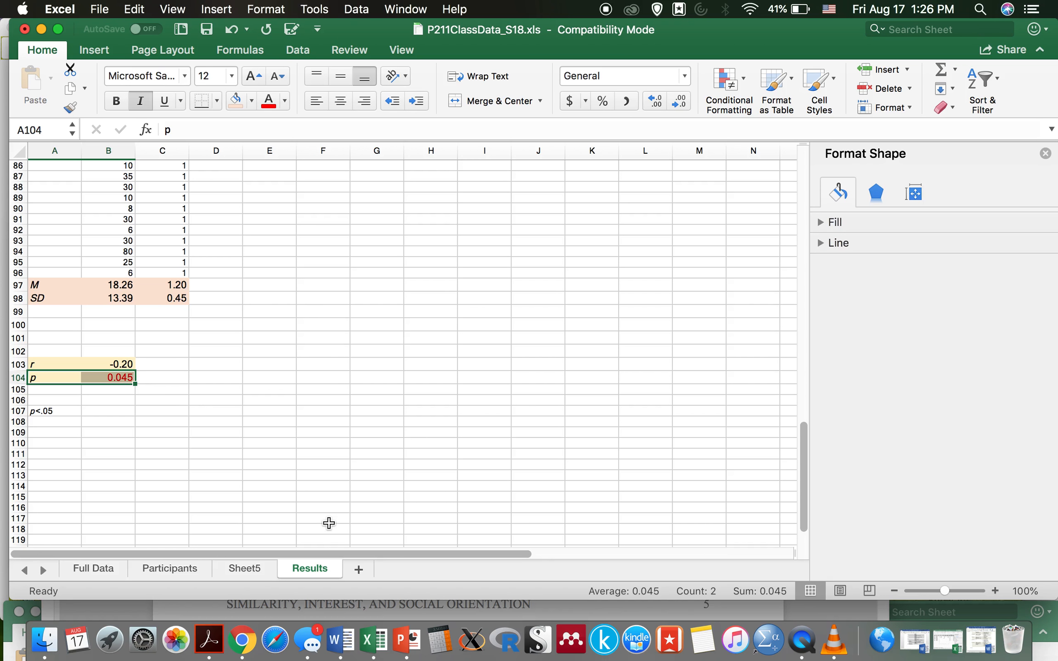
- Rename Sheet5, which holds the correlation matrix, as Correlation
left_click(245, 569)
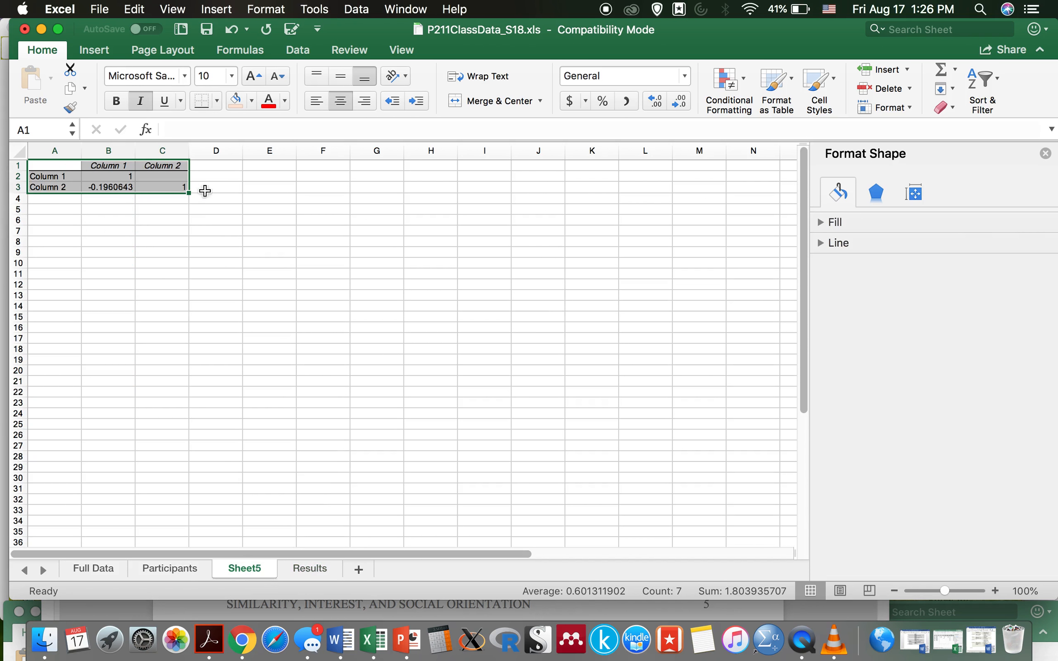
left_click(176, 570)
double_click(255, 571)
type("Correlation")
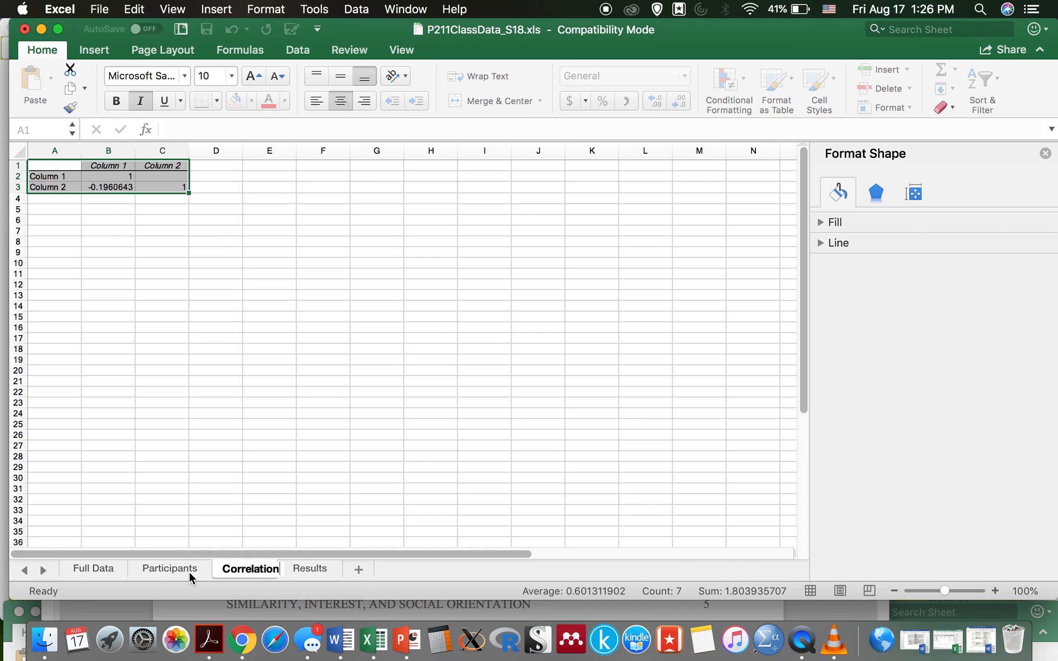
- Examine the Participants sheet's summary rows, its count and percentage labels, and the question headers above the data
double_click(190, 572)
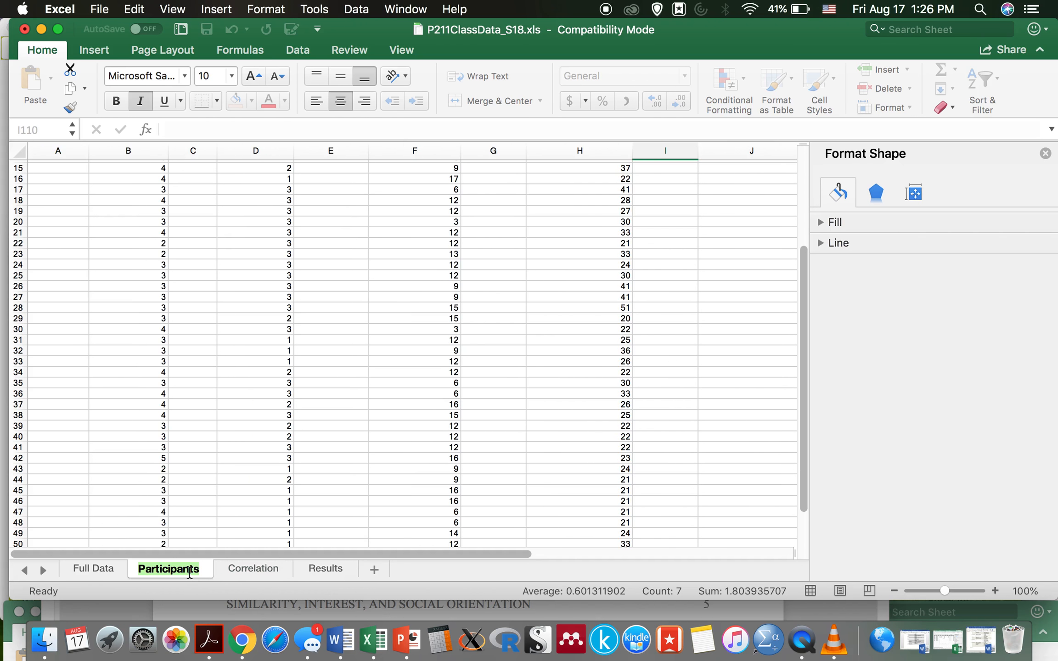
scroll(252, 436, "down", 15)
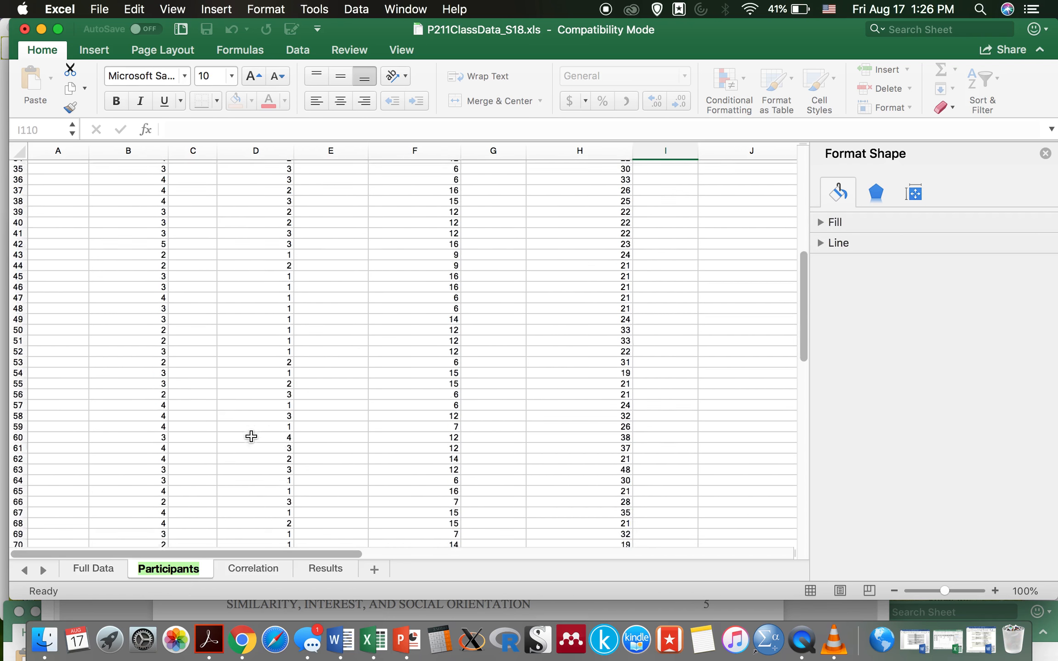
scroll(251, 437, "up", 4)
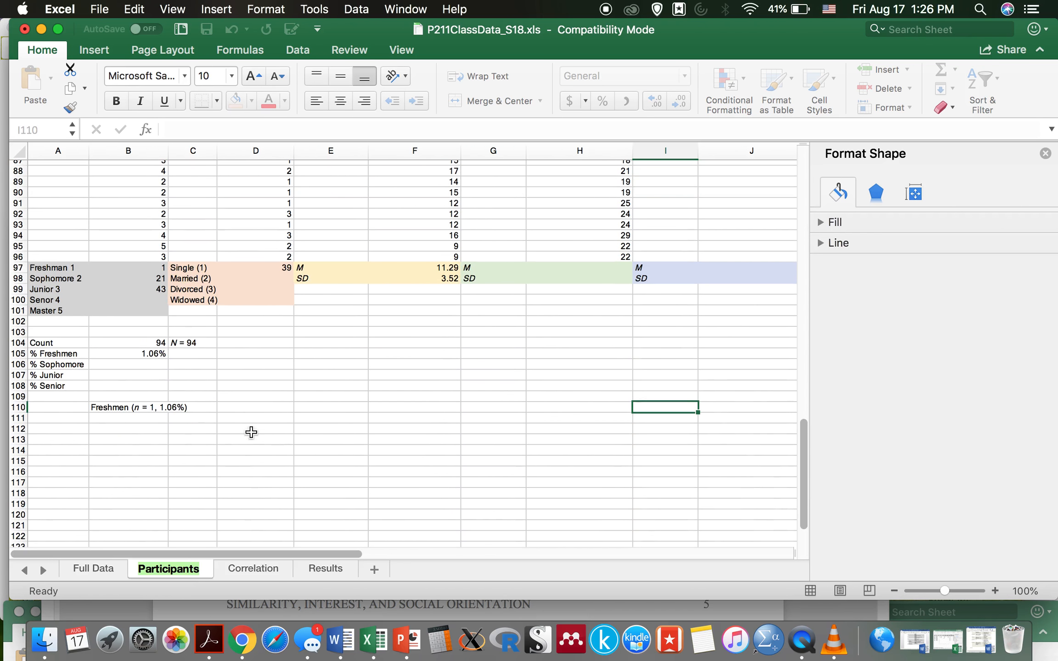
scroll(370, 366, "right", 3)
scroll(370, 366, "right", 2)
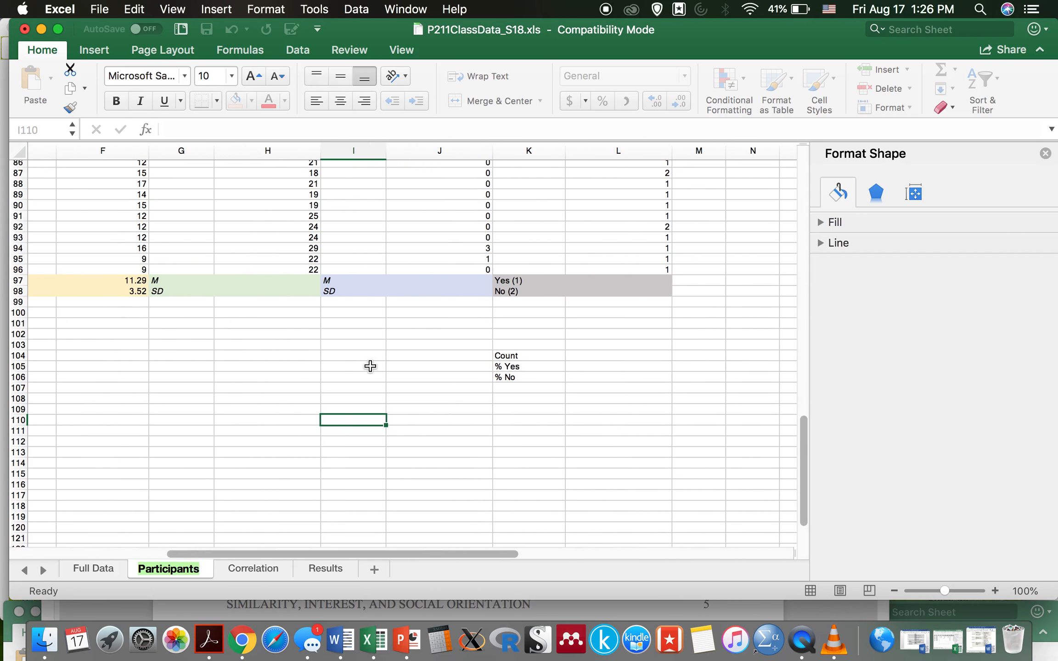
scroll(430, 371, "left", 5)
scroll(430, 371, "right", 1)
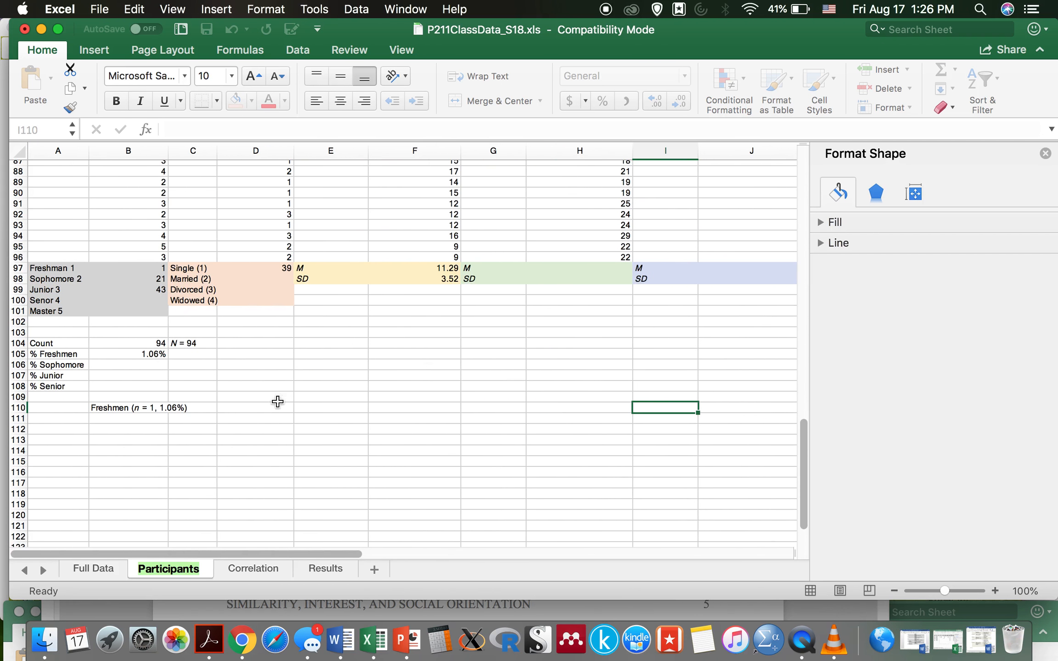
scroll(475, 374, "up", 20)
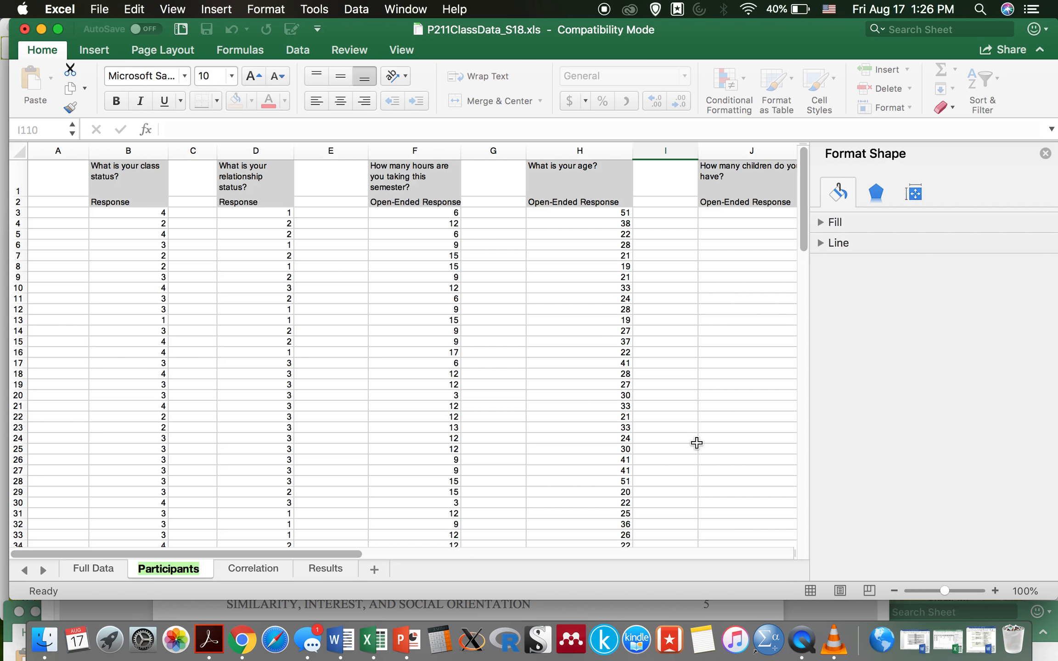
right_click(804, 643)
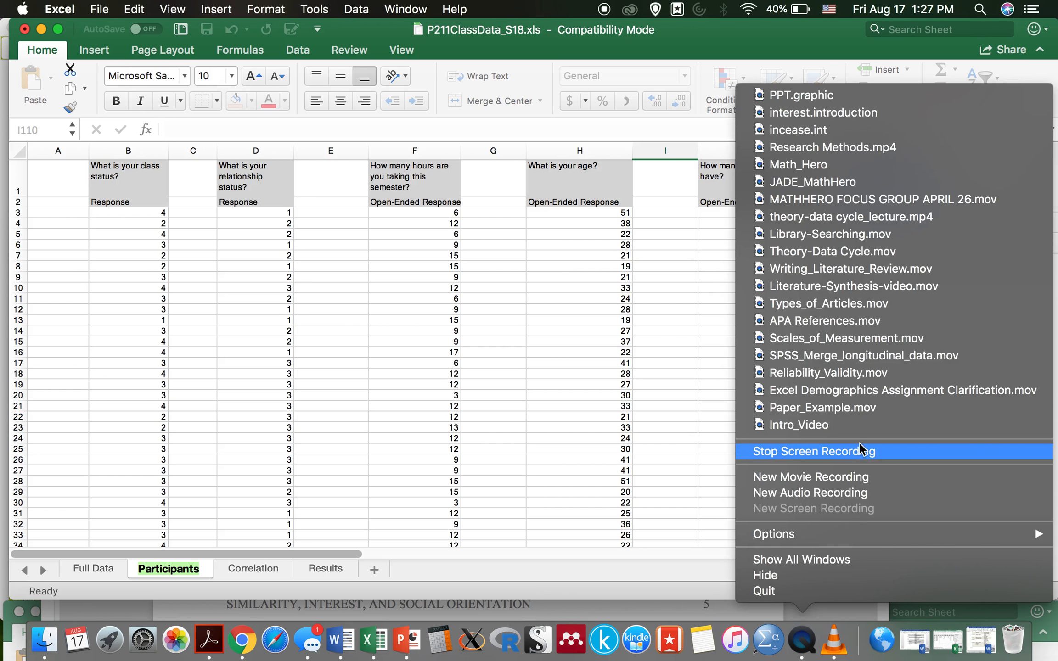